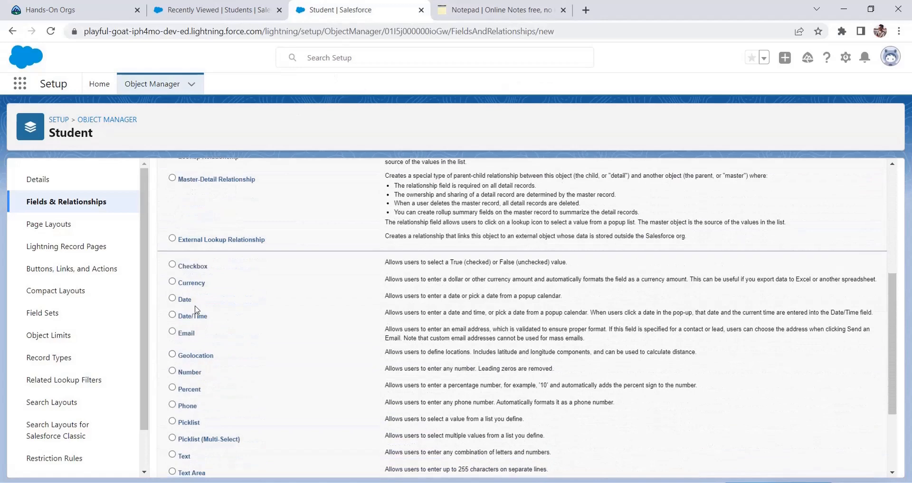
# Choose Formula as the data type of the new custom field and continue to the output type settings
pyautogui.scroll(1, 200, 304)
pyautogui.scroll(-1, 190, 333)
pyautogui.scroll(2, 194, 333)
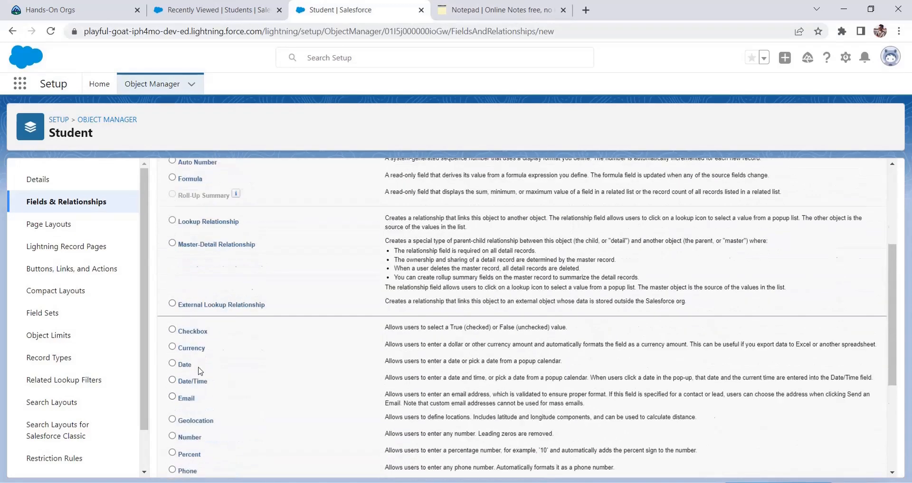
pyautogui.click(190, 232)
pyautogui.scroll(2, 708, 261)
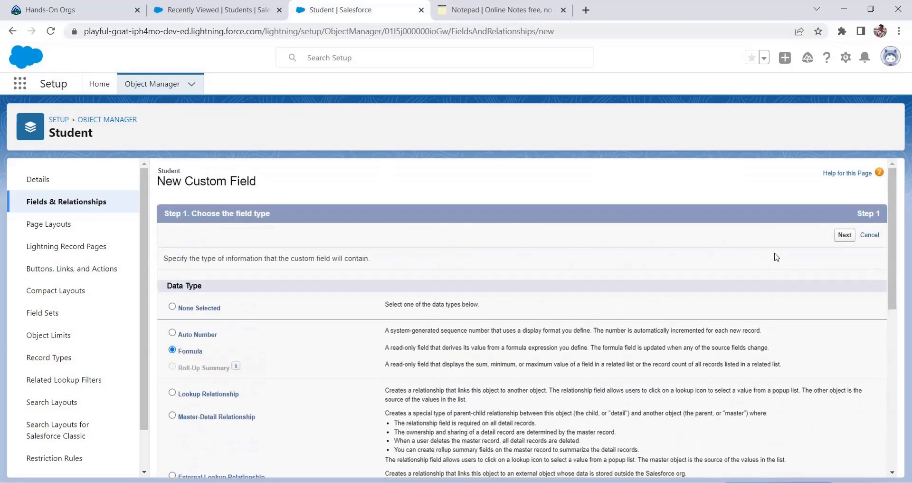
pyautogui.click(844, 235)
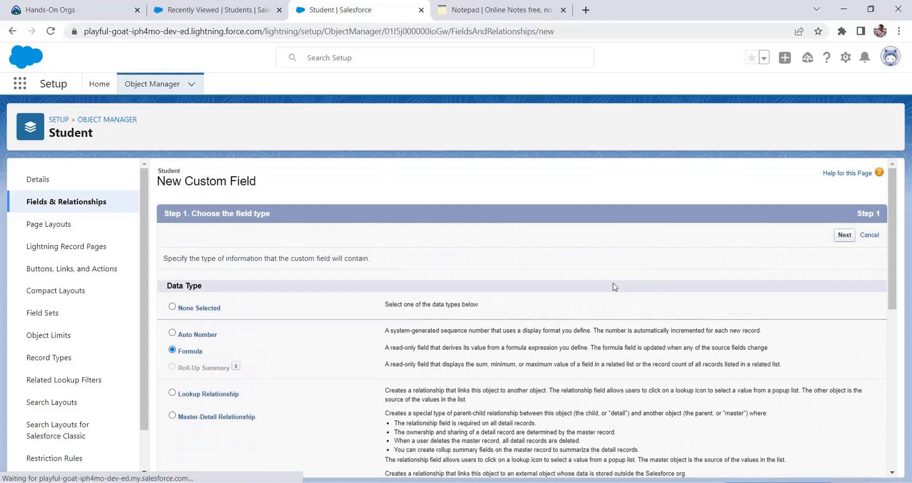
# Copy "Prize money" from the online notepad and paste it as the new field's label, letting the field name fill in
pyautogui.click(328, 261)
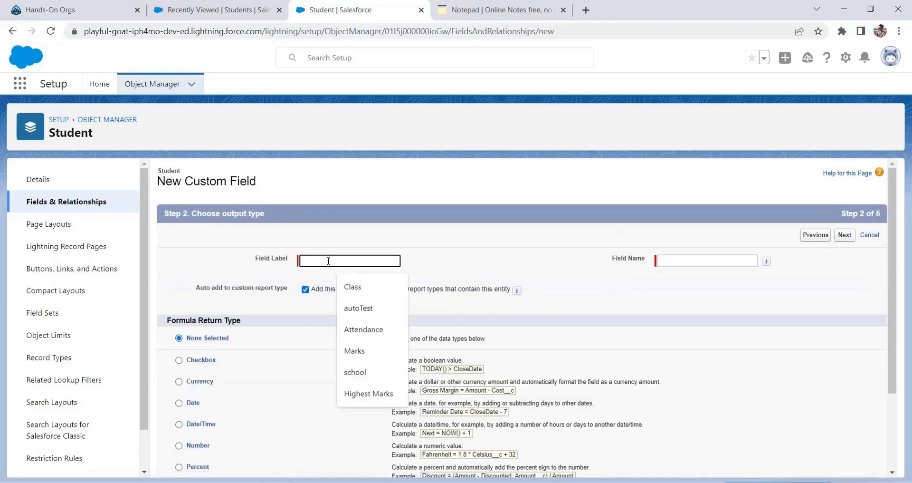
pyautogui.hotkey('ctrl', 'Tab')
pyautogui.click(44, 285)
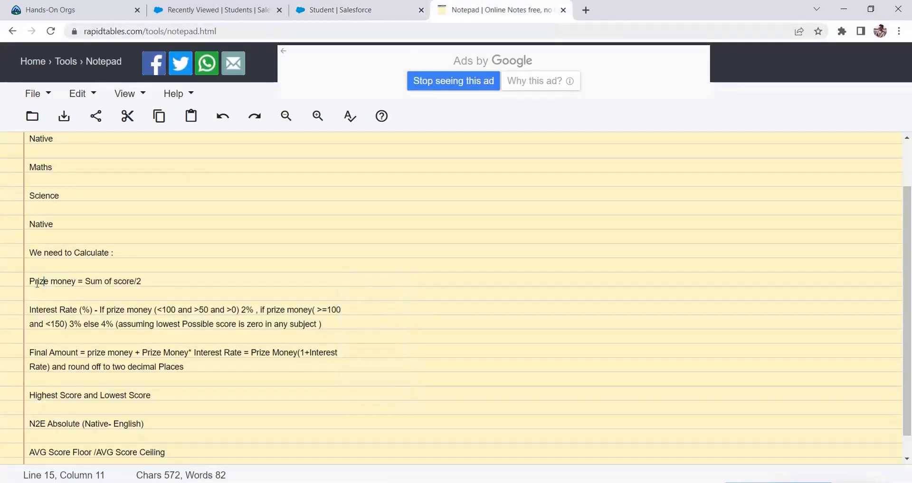
pyautogui.moveTo(31, 282); pyautogui.dragTo(79, 284)
pyautogui.rightClick(57, 281)
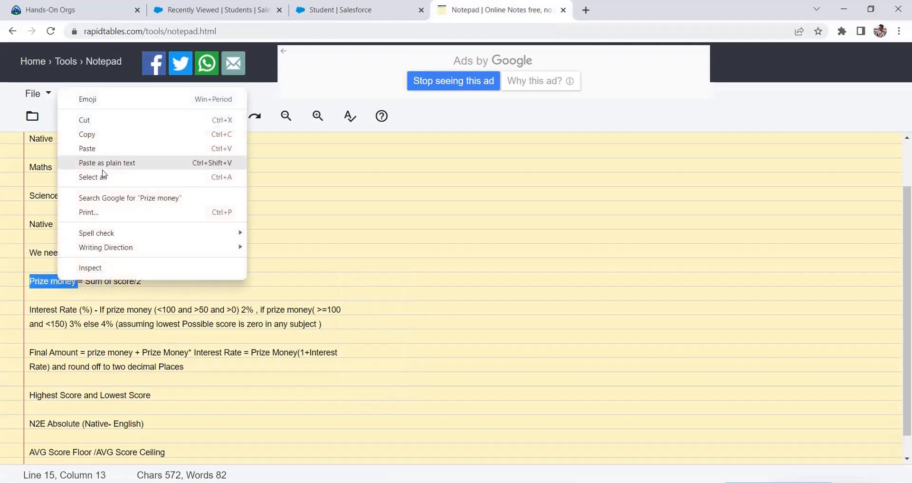
pyautogui.click(111, 136)
pyautogui.click(351, 10)
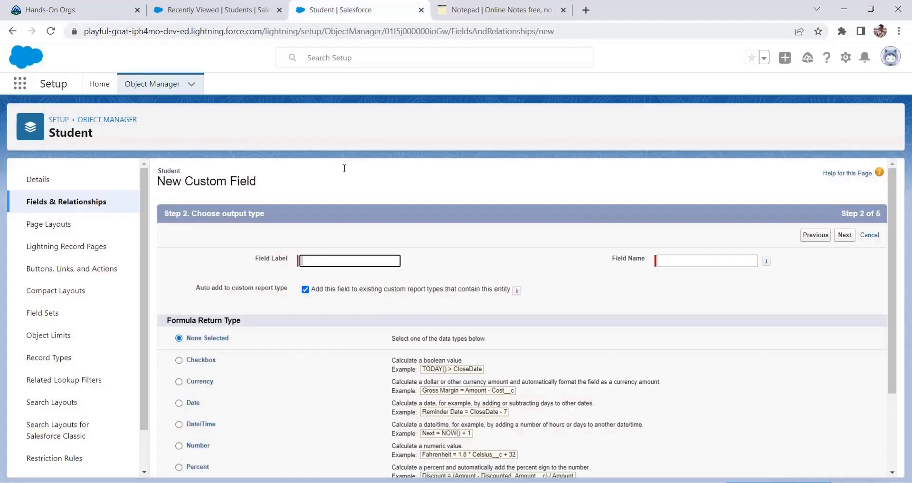
pyautogui.hotkey('ctrl', 'v')
pyautogui.click(522, 239)
# Set the formula return type to Currency with 2 decimal places and continue to the formula editor
pyautogui.scroll(-2, 523, 240)
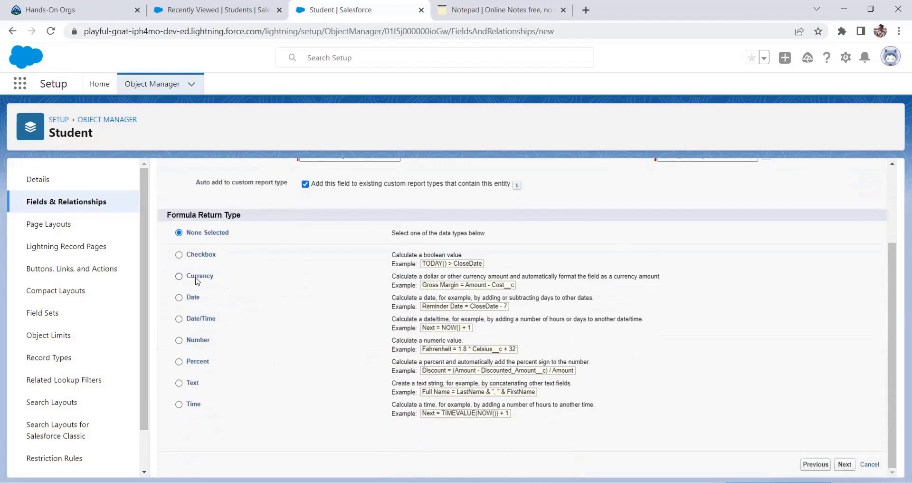
pyautogui.click(198, 279)
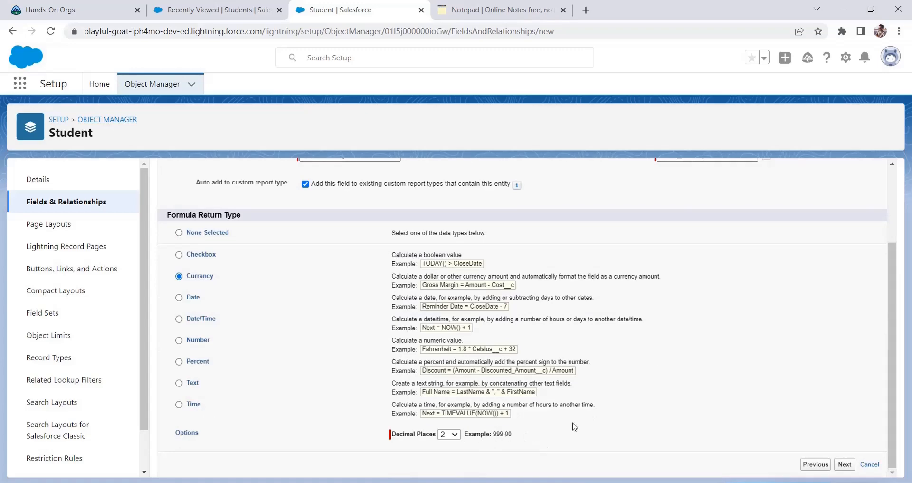
pyautogui.click(844, 465)
pyautogui.click(844, 464)
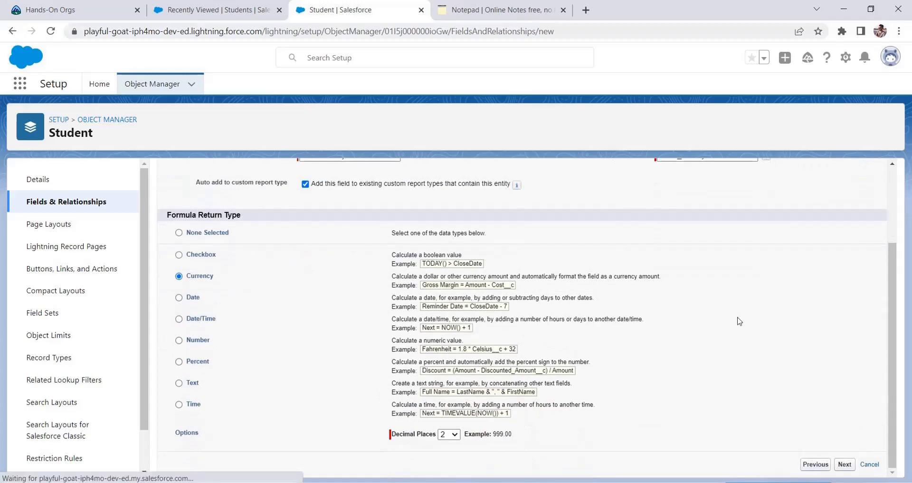
# Check the Prize money rule in the online notepad, then insert the Student object's Maths field into the empty formula
pyautogui.scroll(-1, 253, 342)
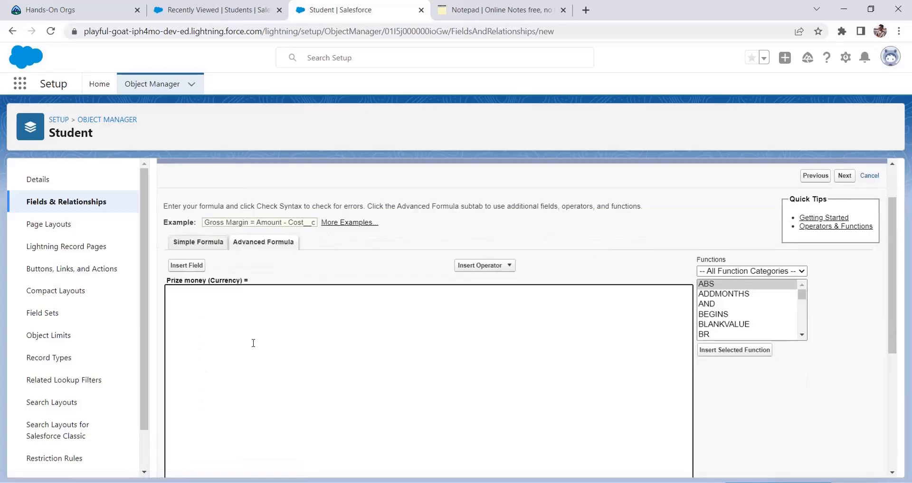
pyautogui.click(475, 9)
pyautogui.click(109, 281)
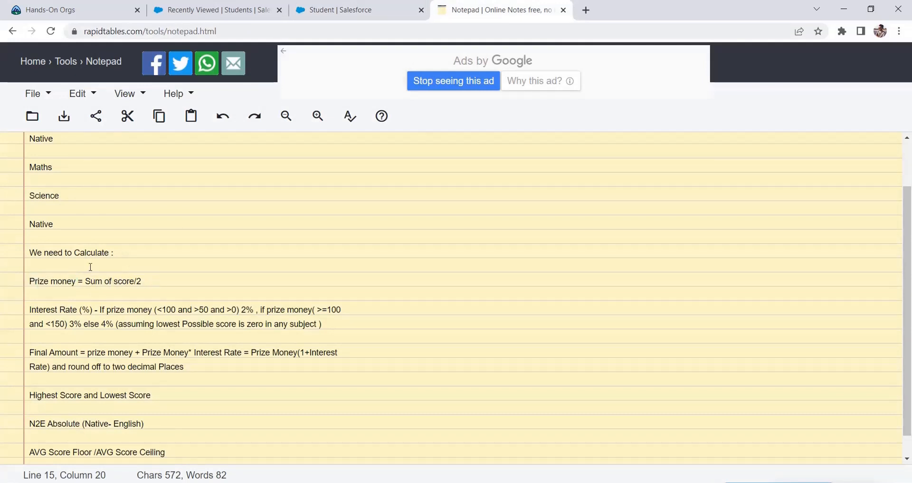
pyautogui.click(361, 9)
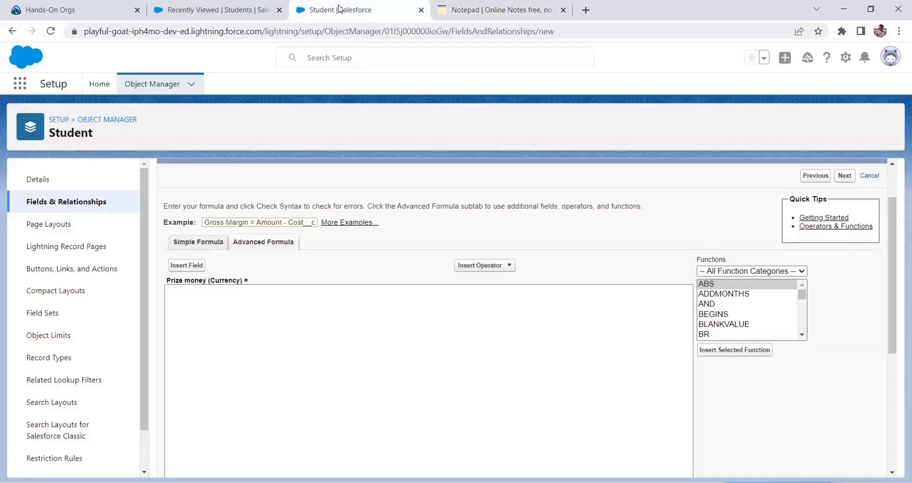
pyautogui.click(187, 265)
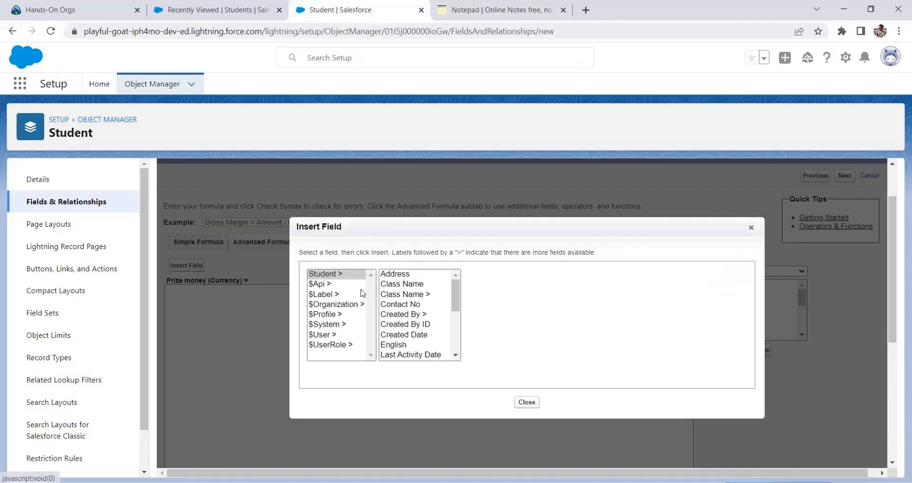
pyautogui.scroll(-4, 436, 321)
pyautogui.scroll(-3, 436, 322)
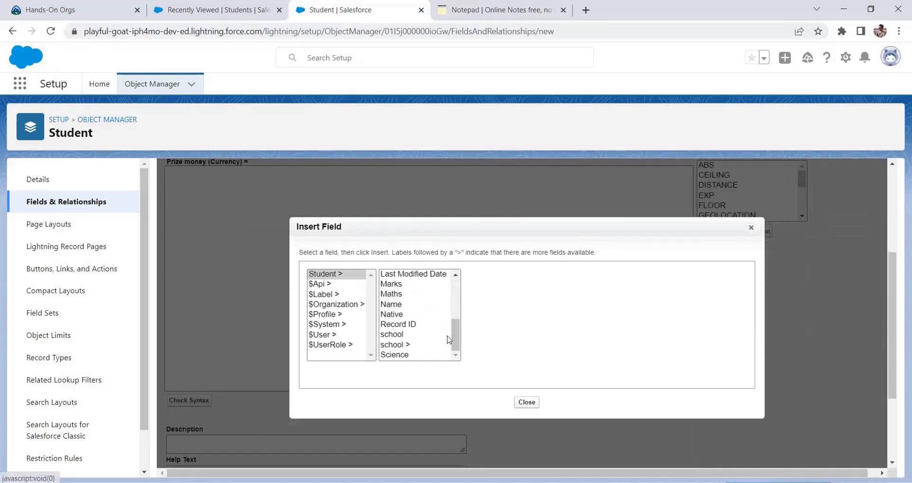
pyautogui.moveTo(455, 332); pyautogui.dragTo(461, 374)
pyautogui.scroll(3, 412, 327)
pyautogui.scroll(-3, 411, 327)
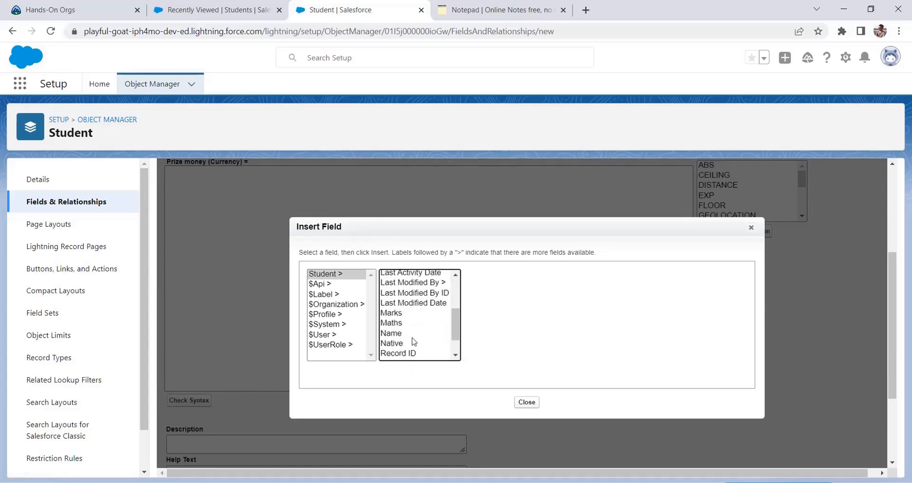
pyautogui.click(401, 295)
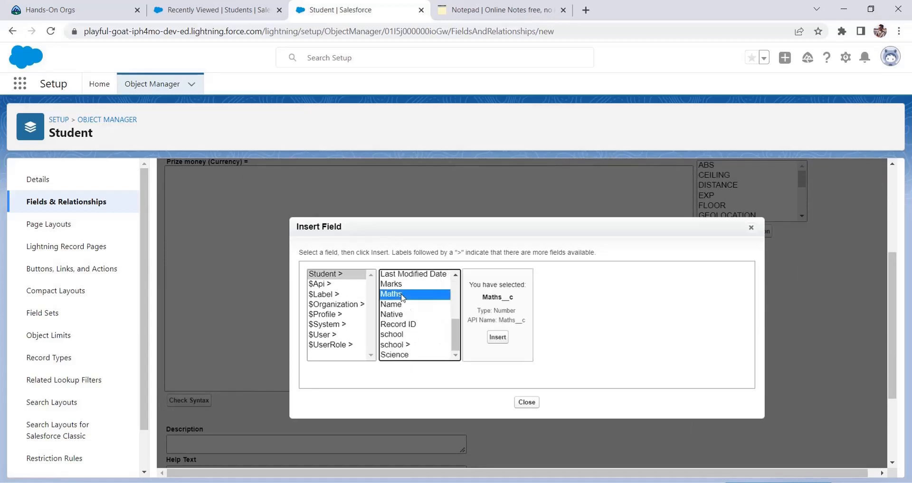
pyautogui.click(498, 337)
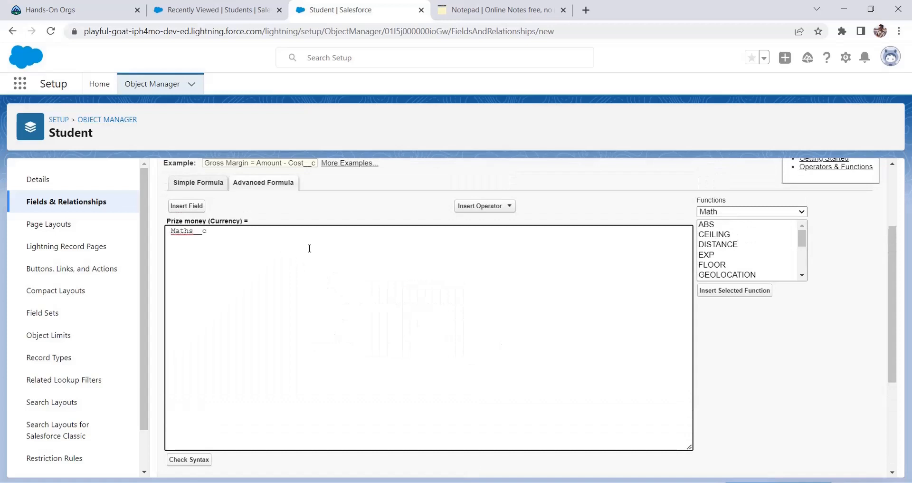
# Add the English field to the formula after Maths__c, joined with the Add operator
pyautogui.click(493, 206)
pyautogui.click(482, 224)
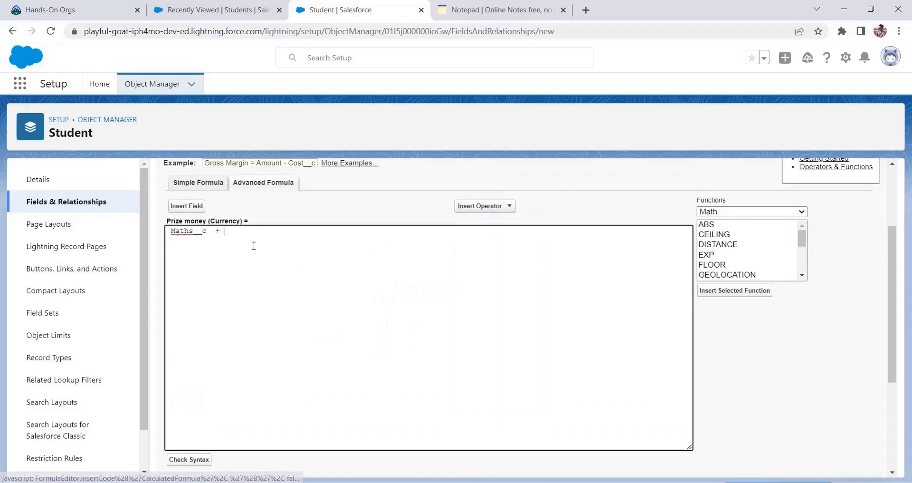
pyautogui.click(186, 206)
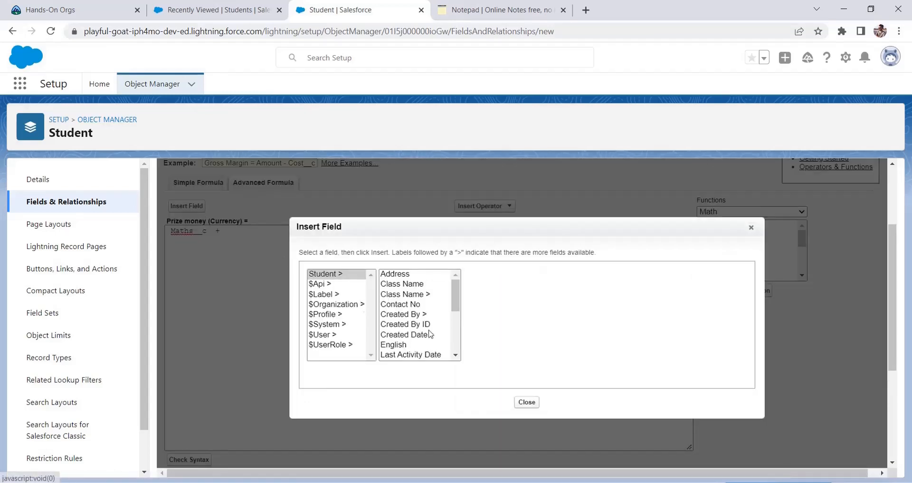
pyautogui.click(405, 345)
pyautogui.click(499, 338)
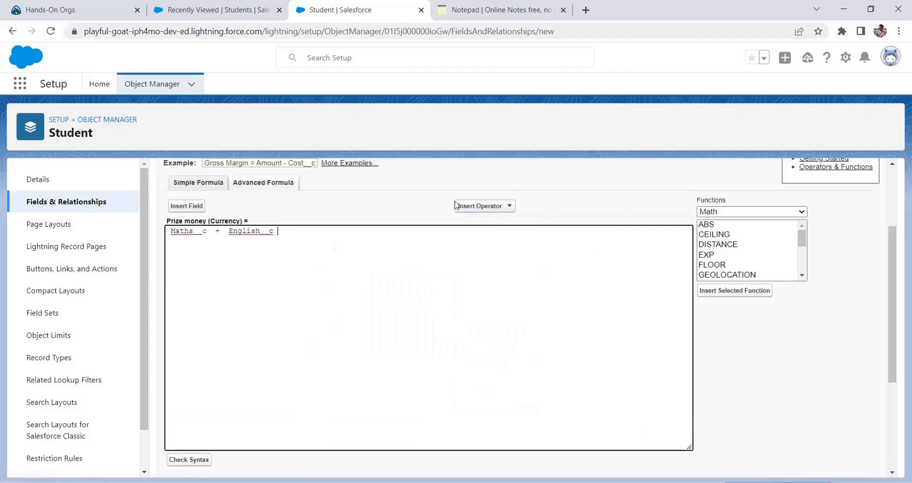
# Add the Science field to the formula after English__c, joined with the Add operator
pyautogui.click(502, 207)
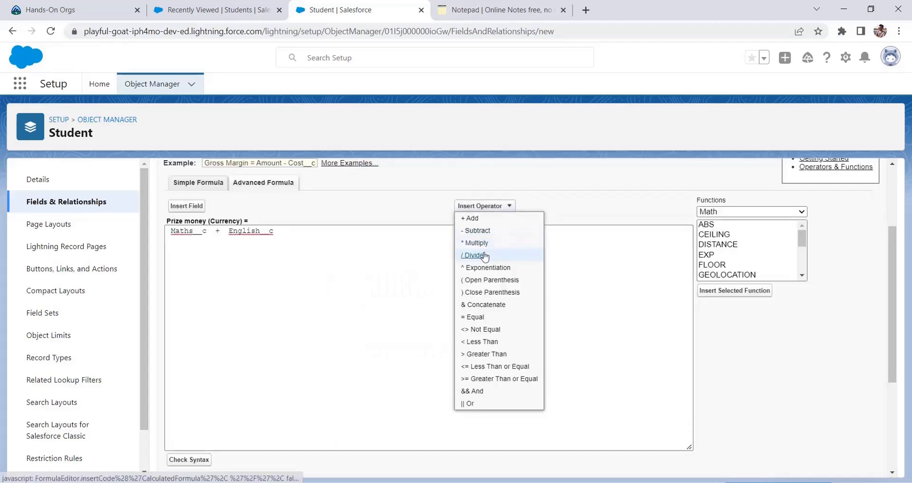
pyautogui.click(470, 218)
pyautogui.click(186, 205)
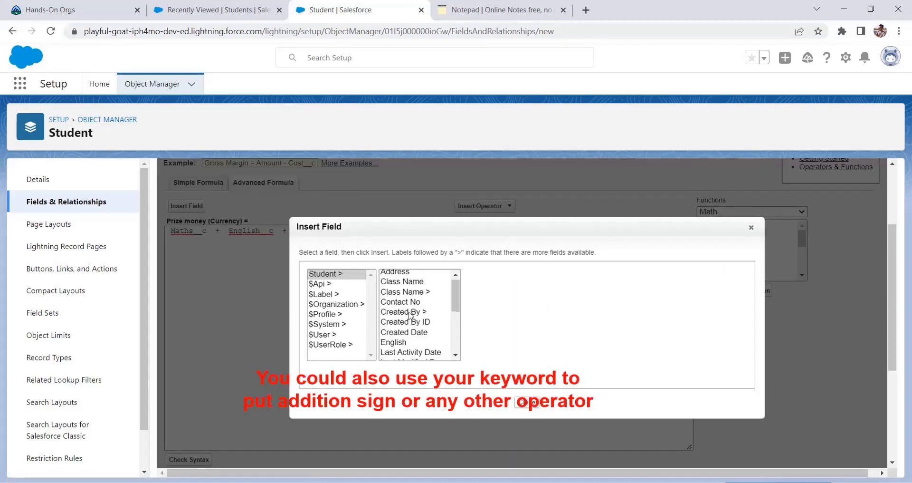
pyautogui.scroll(-3, 408, 316)
pyautogui.scroll(-2, 412, 318)
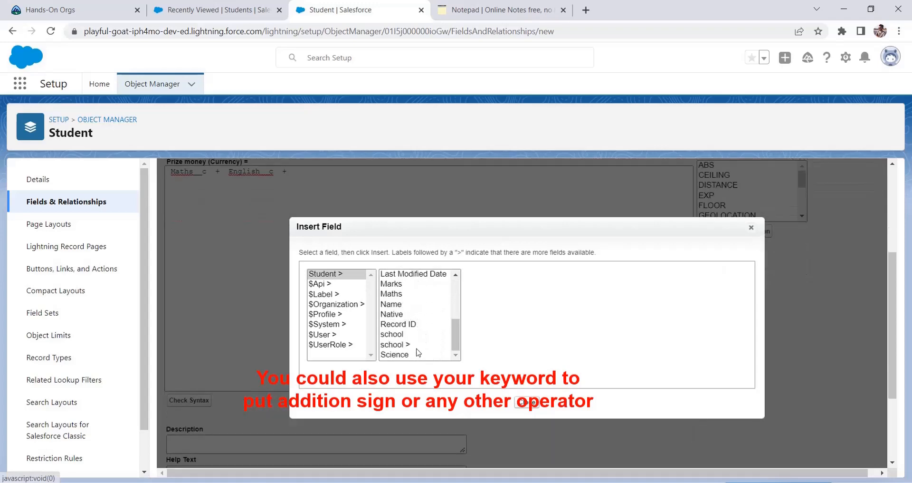
pyautogui.click(395, 354)
pyautogui.click(499, 338)
pyautogui.scroll(3, 349, 276)
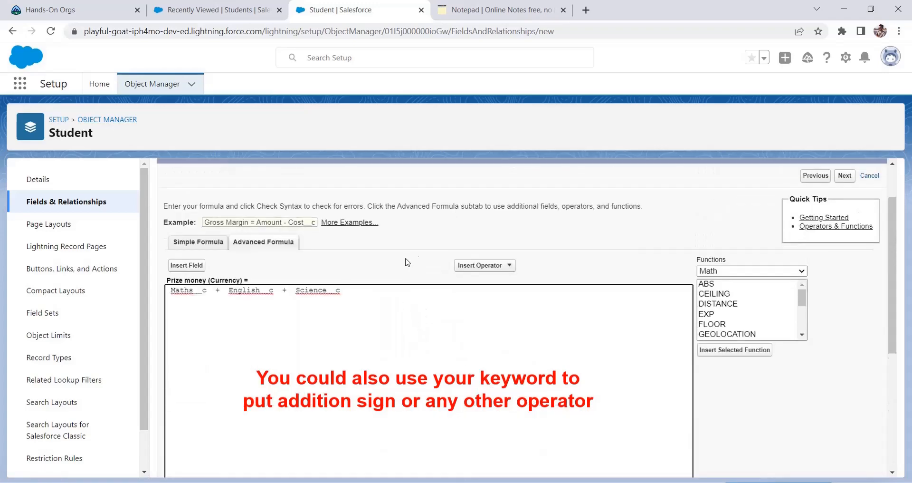
# Add the Native field to the formula after Science__c, joined with the Add operator
pyautogui.click(498, 264)
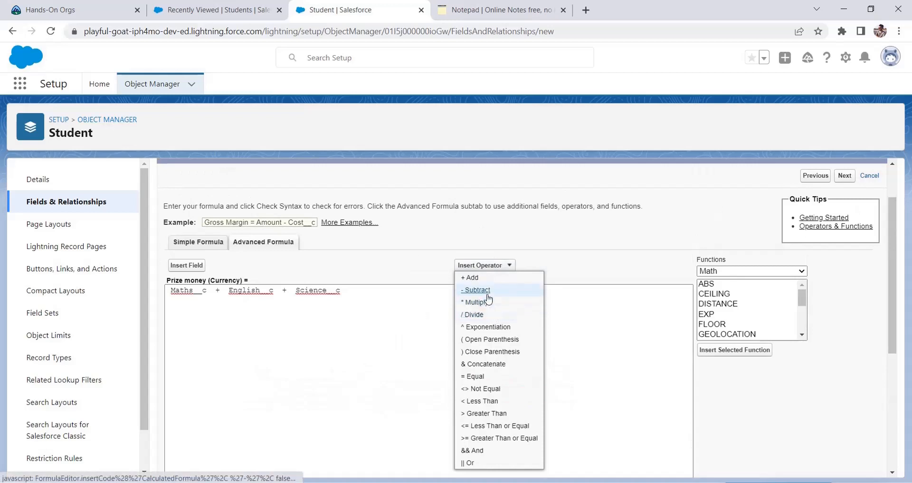
pyautogui.click(484, 282)
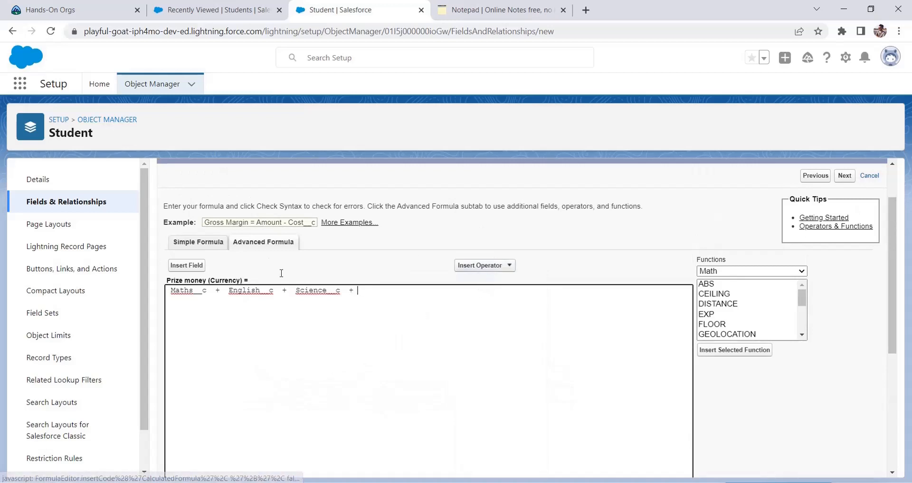
pyautogui.click(190, 267)
pyautogui.scroll(-5, 436, 311)
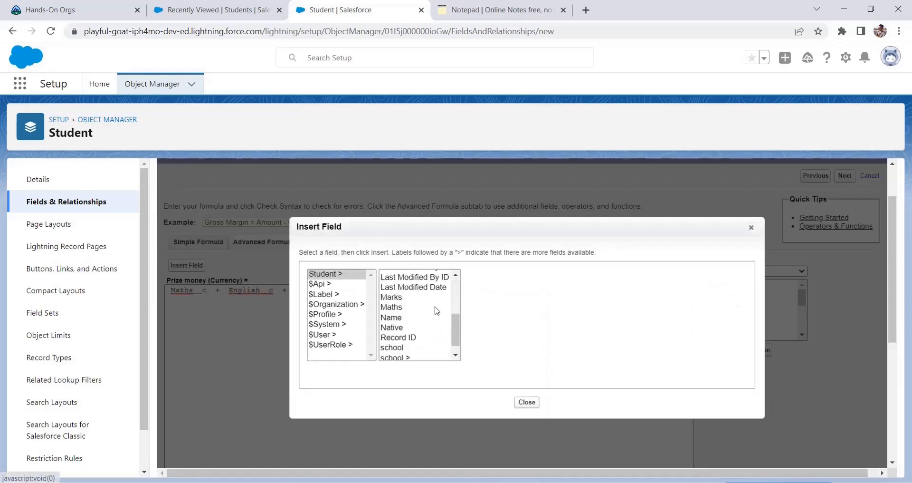
pyautogui.click(415, 314)
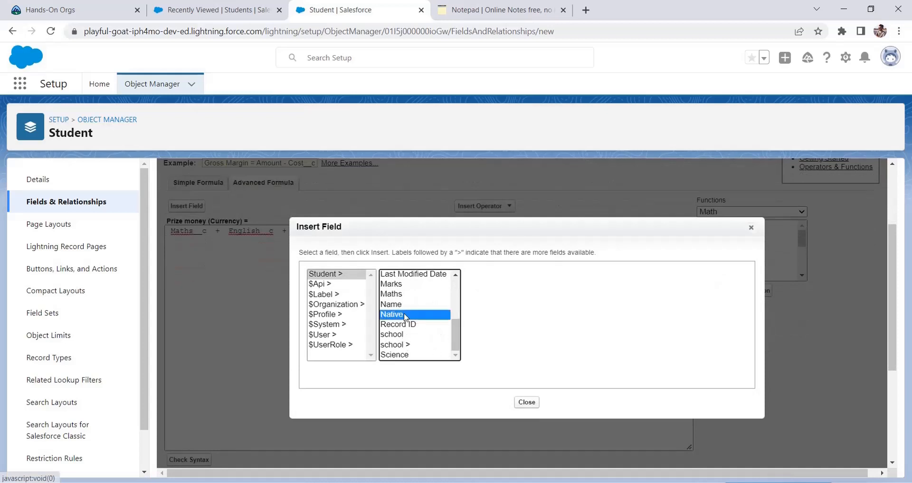
pyautogui.click(499, 338)
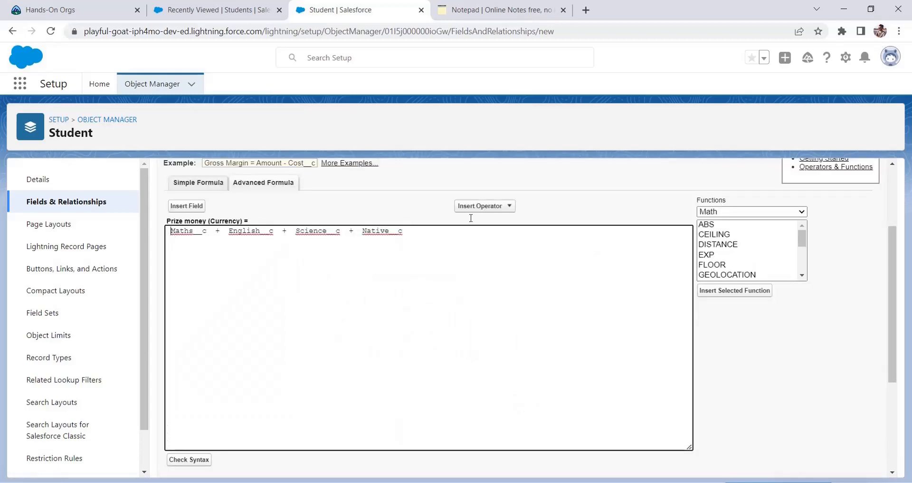
# Enclose the sum of the four subject fields in parentheses and append a Divide operator after it
pyautogui.click(481, 205)
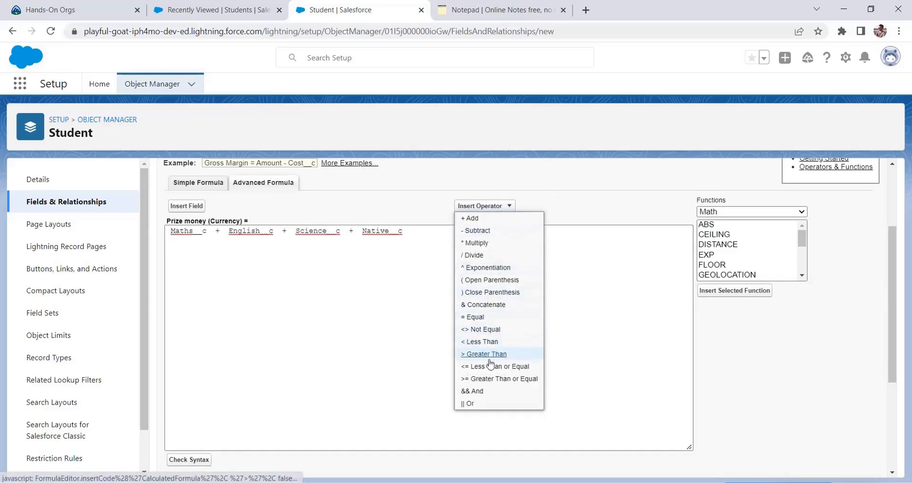
pyautogui.click(479, 280)
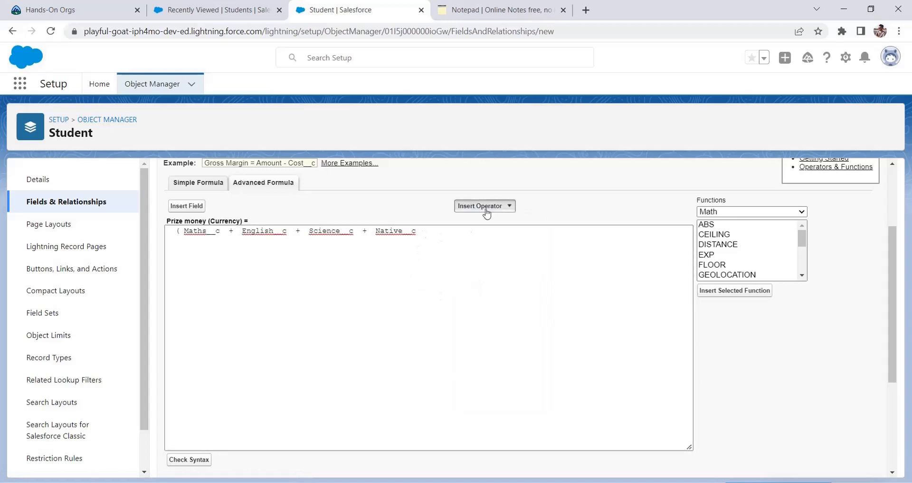
pyautogui.click(486, 207)
pyautogui.click(489, 290)
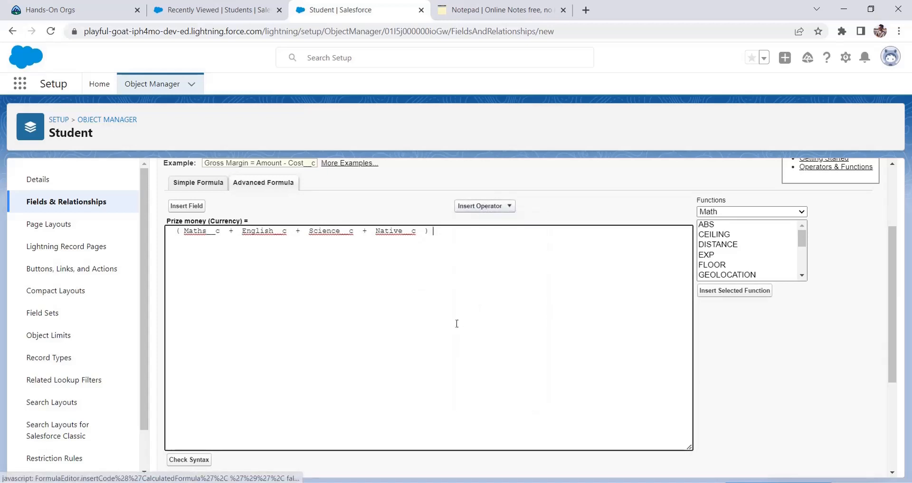
pyautogui.click(504, 207)
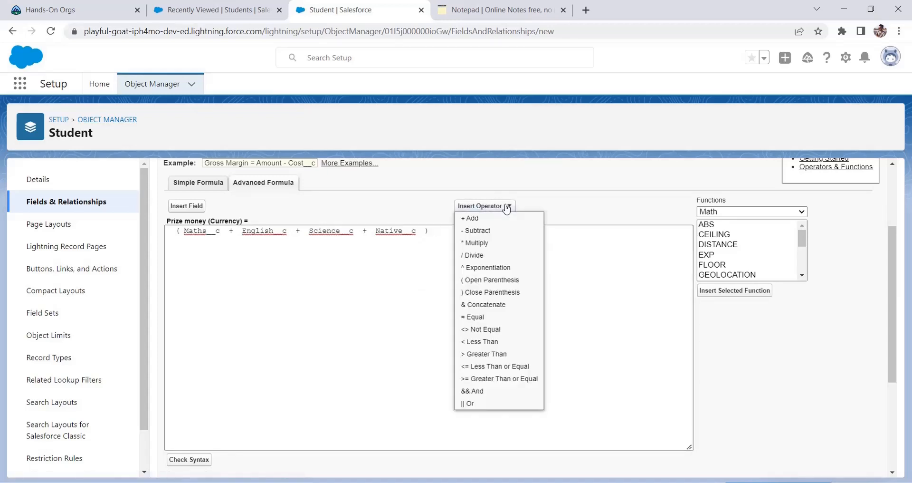
pyautogui.click(488, 258)
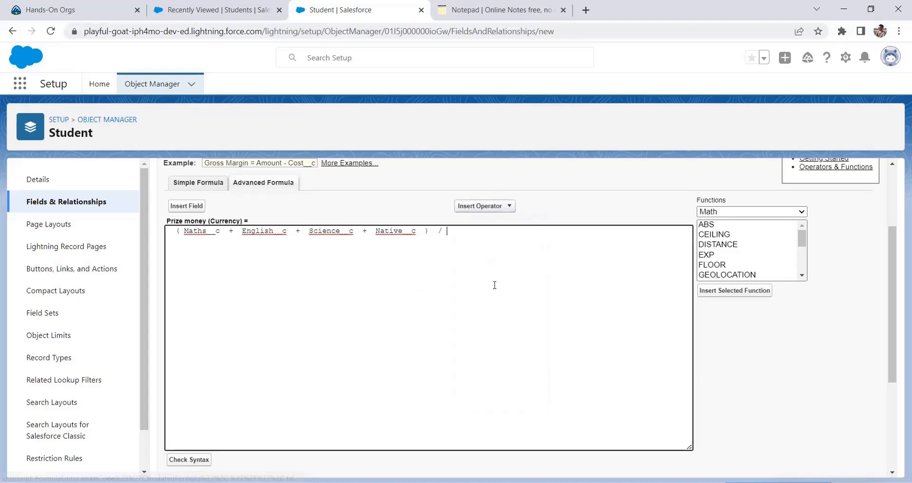
# Complete the Prize money formula with 2 as the divisor and check its syntax
pyautogui.click(520, 10)
pyautogui.click(368, 18)
pyautogui.scroll(1, 417, 336)
pyautogui.scroll(-3, 417, 337)
pyautogui.scroll(2, 417, 340)
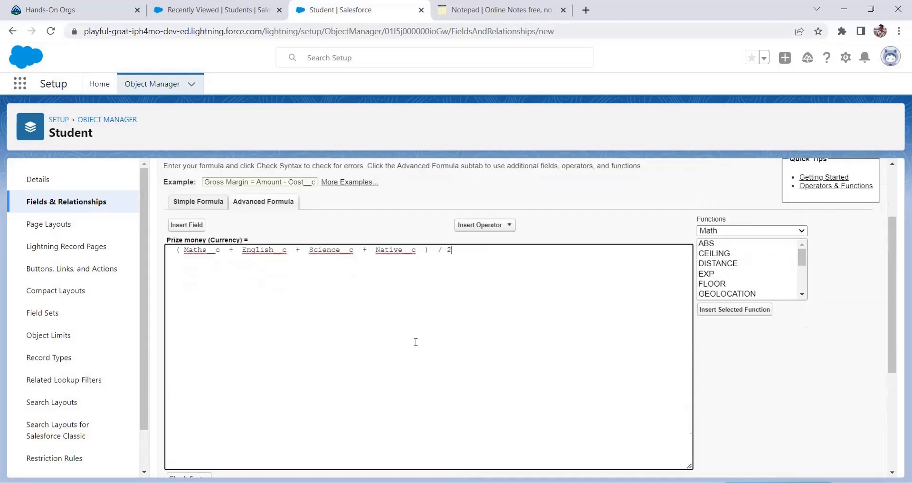
pyautogui.scroll(-3, 415, 341)
pyautogui.click(181, 343)
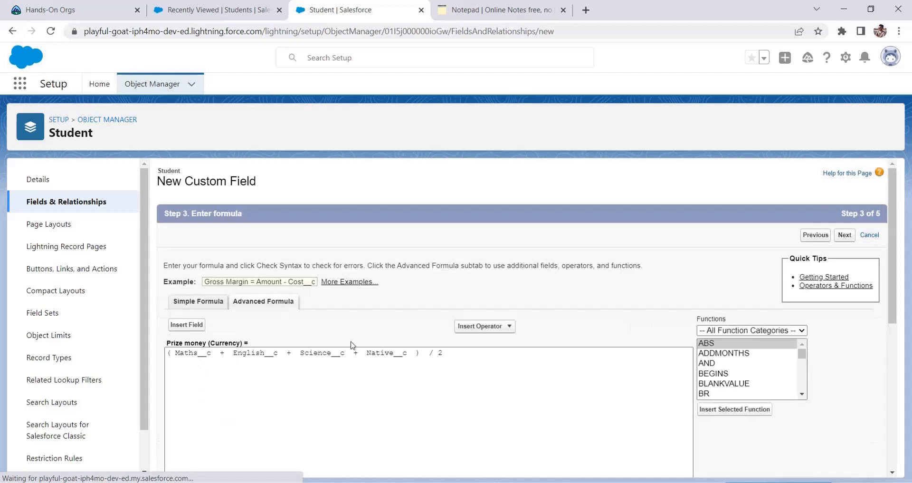
# Continue through the remaining setup steps with the field on Student Layout, and save Prize money while starting another new field
pyautogui.scroll(-5, 351, 344)
pyautogui.scroll(5, 562, 375)
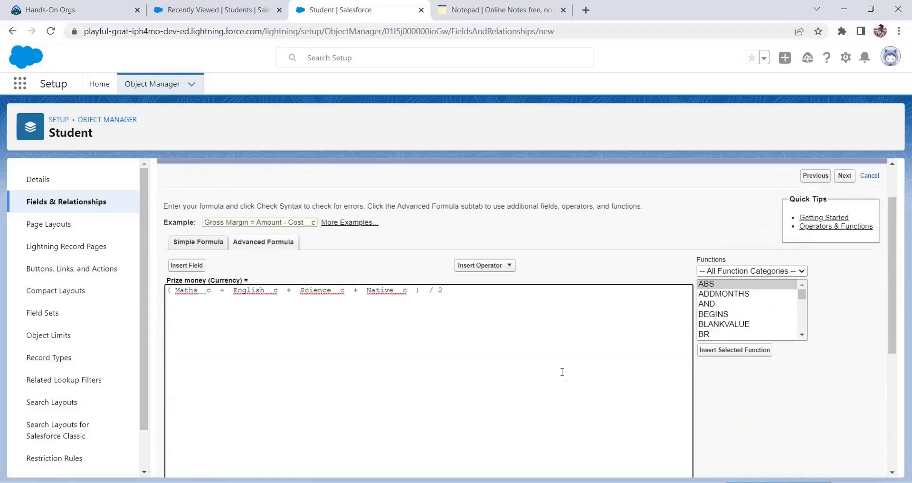
pyautogui.scroll(-5, 528, 377)
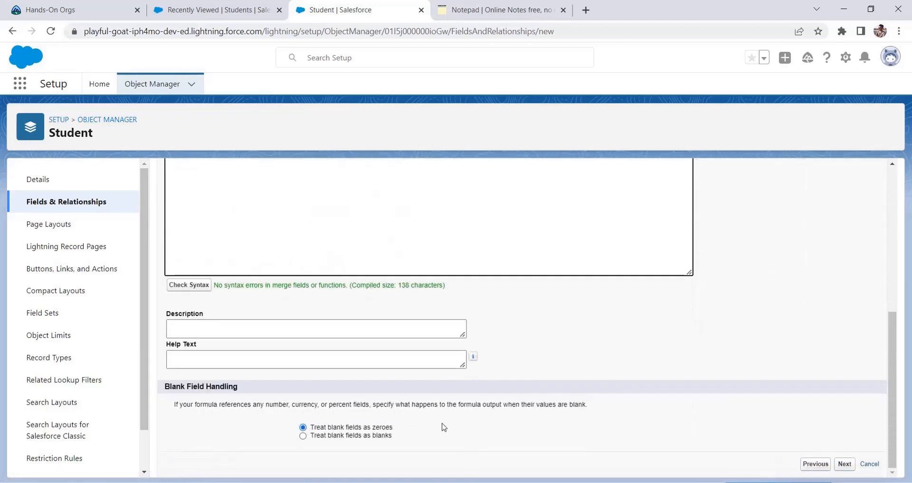
pyautogui.scroll(2, 720, 394)
pyautogui.scroll(4, 720, 394)
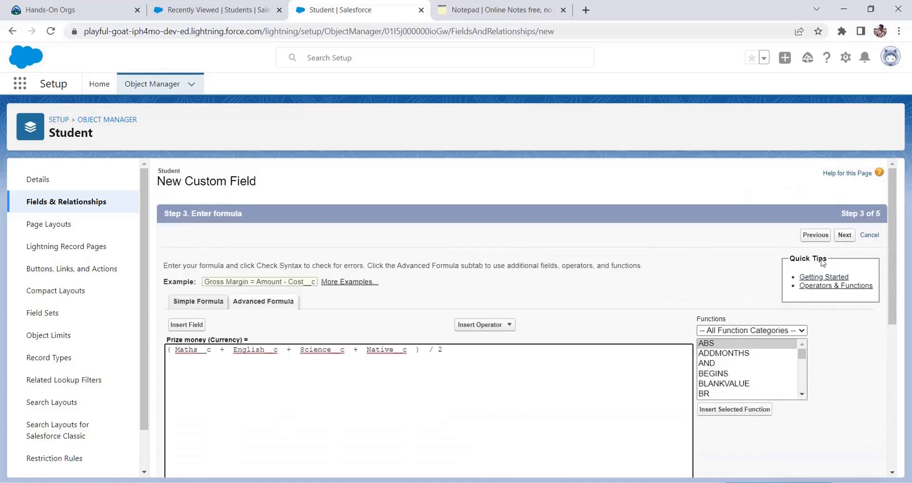
pyautogui.click(841, 242)
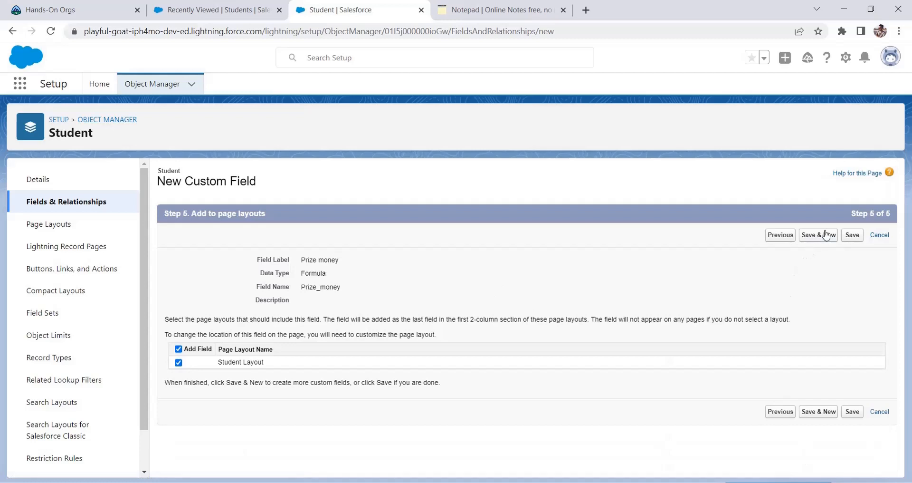
pyautogui.click(824, 236)
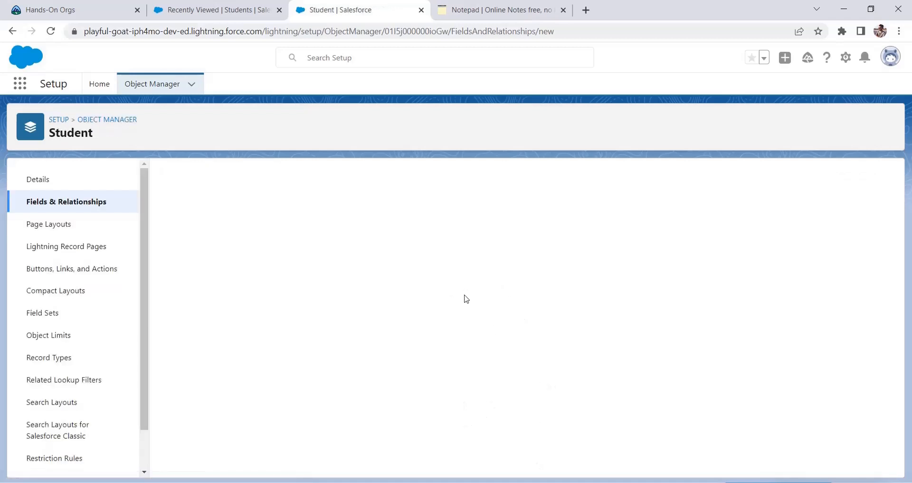
# Review the Interest Rate rule in the online Notepad notes and return to the Student field setup in Salesforce
pyautogui.click(490, 11)
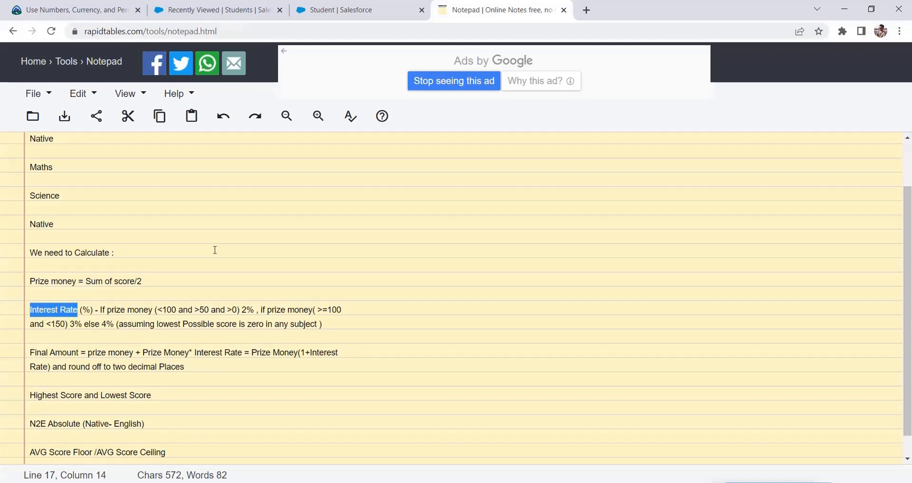
pyautogui.scroll(1, 206, 233)
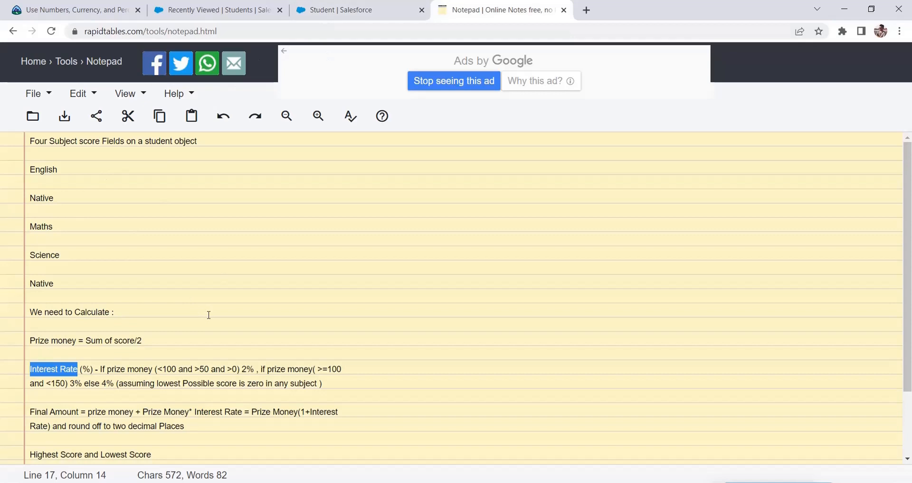
pyautogui.click(397, 10)
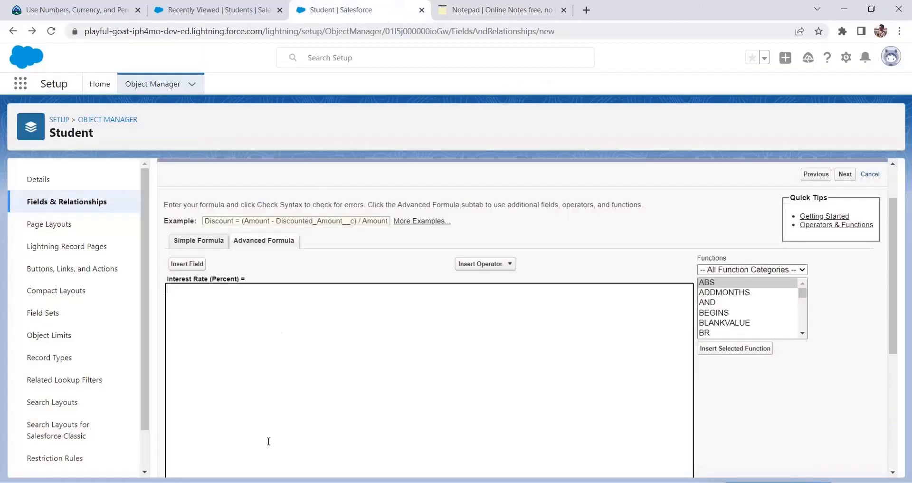
# Insert the IF function from the Logical category into the Interest Rate formula
pyautogui.click(752, 269)
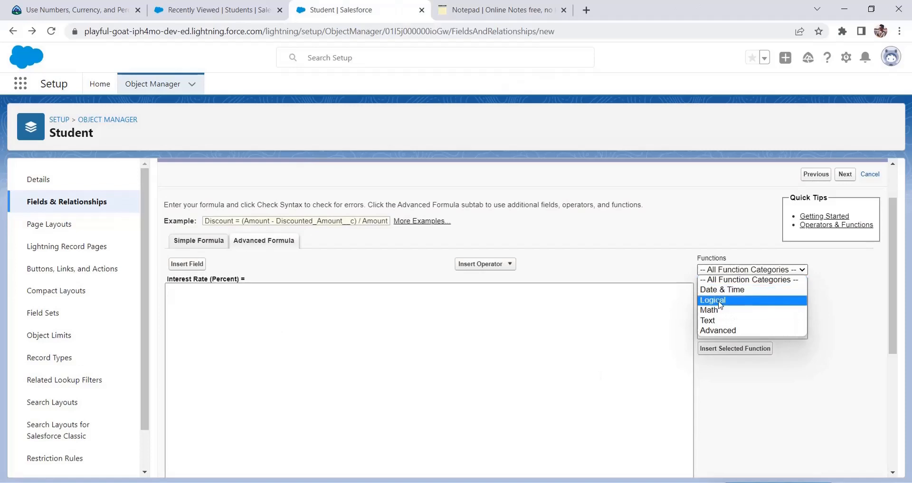
pyautogui.click(720, 300)
pyautogui.click(702, 313)
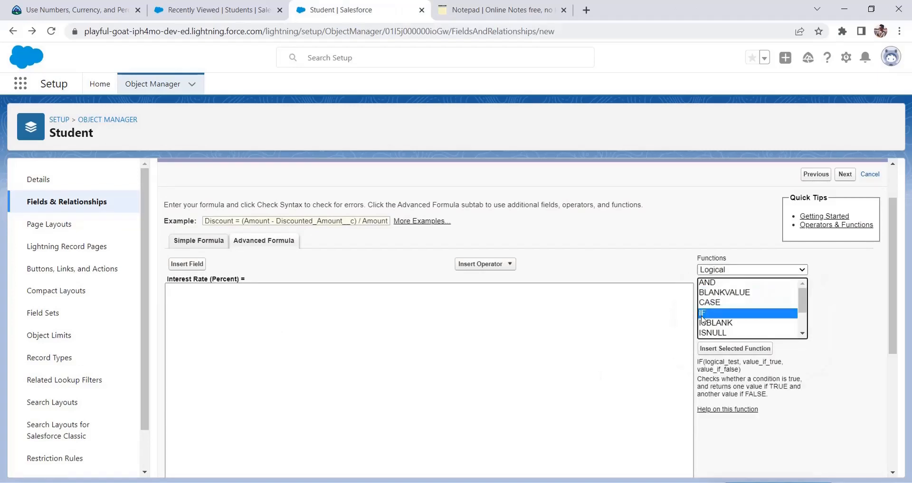
pyautogui.click(722, 351)
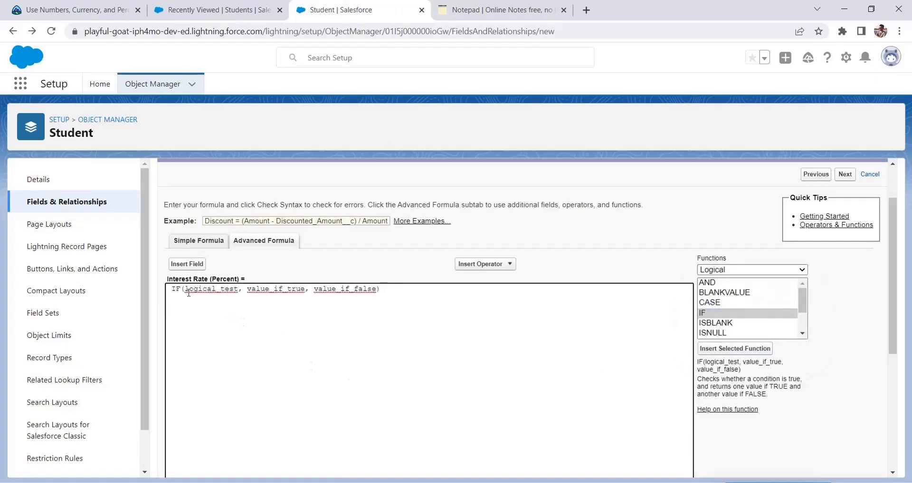
# Replace the logical_test placeholder with the Prize money field and the comparison >0
pyautogui.moveTo(185, 290); pyautogui.dragTo(374, 289)
pyautogui.click(304, 327)
pyautogui.moveTo(238, 289); pyautogui.dragTo(184, 289)
pyautogui.press('BackSpace')
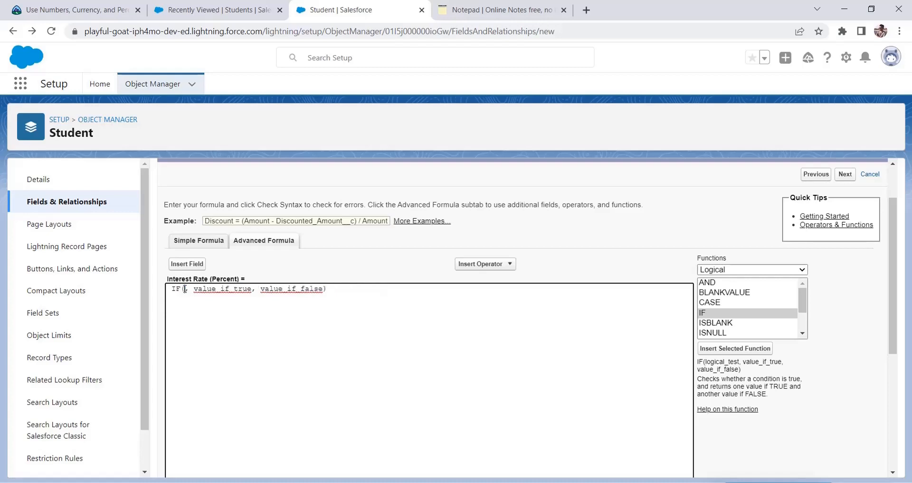
pyautogui.click(186, 264)
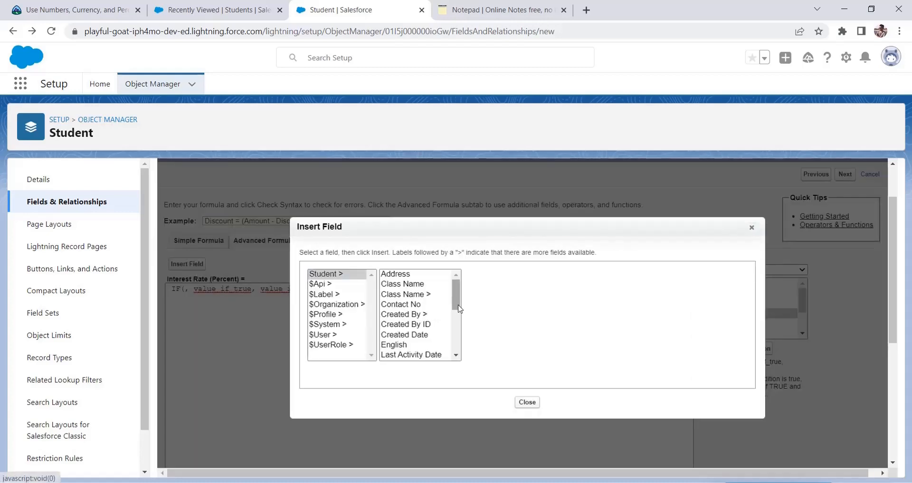
pyautogui.scroll(-4, 427, 323)
pyautogui.click(417, 315)
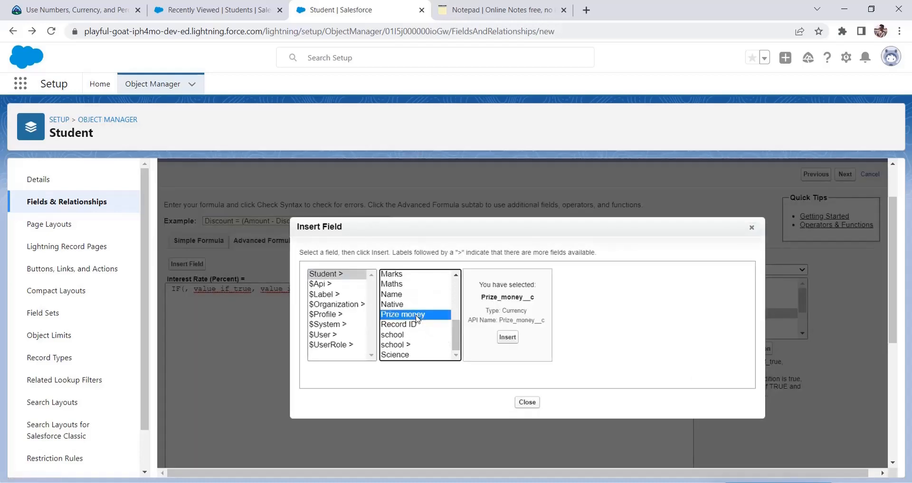
pyautogui.click(507, 337)
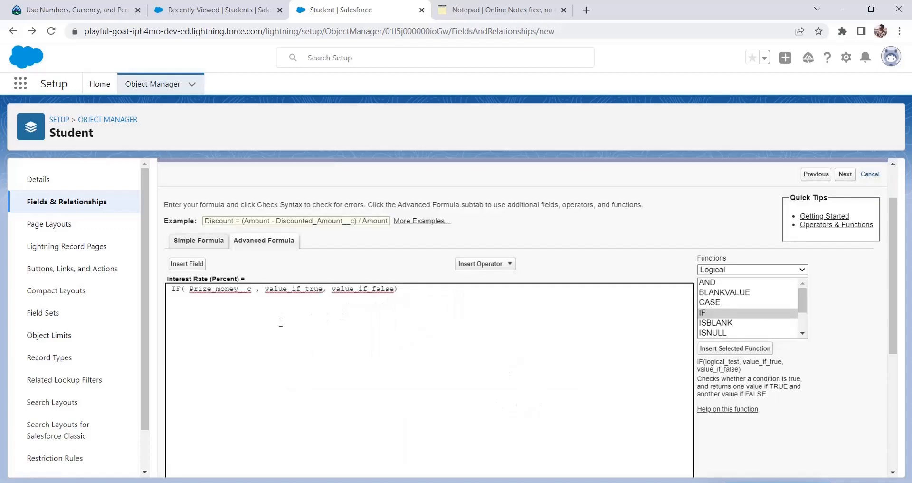
pyautogui.write('>0 ')
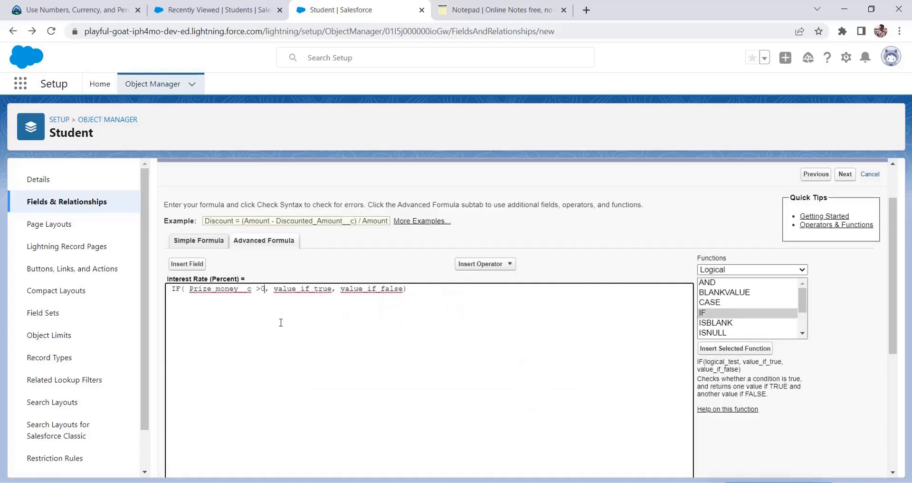
# Extend the IF condition with && and a copy of Prize_money__c compared as >50
pyautogui.write('&&')
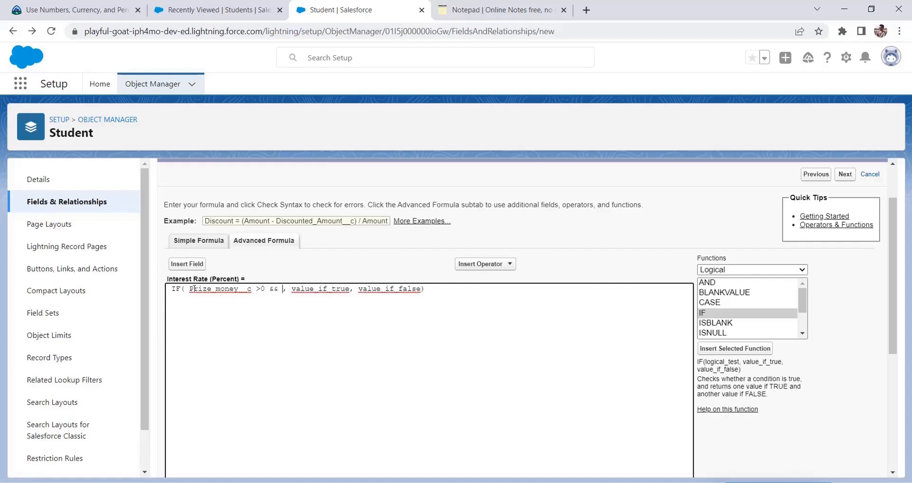
pyautogui.moveTo(189, 288); pyautogui.dragTo(250, 291)
pyautogui.rightClick(248, 292)
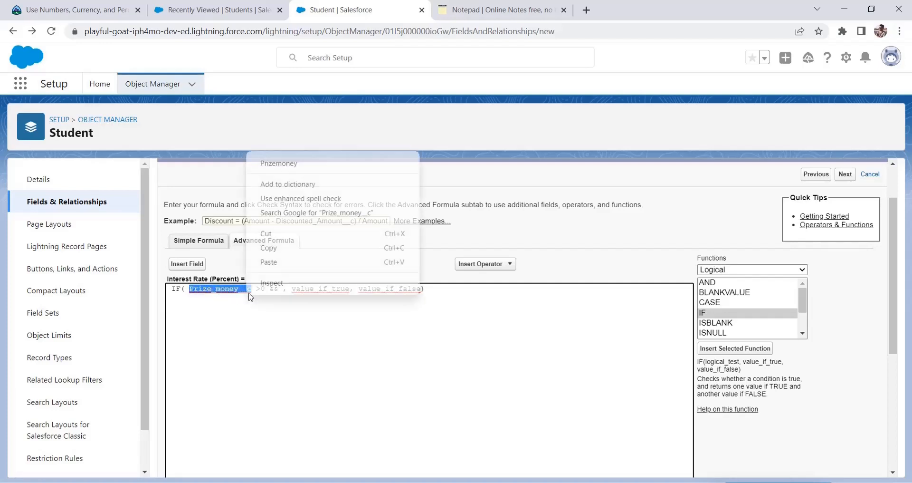
pyautogui.click(285, 247)
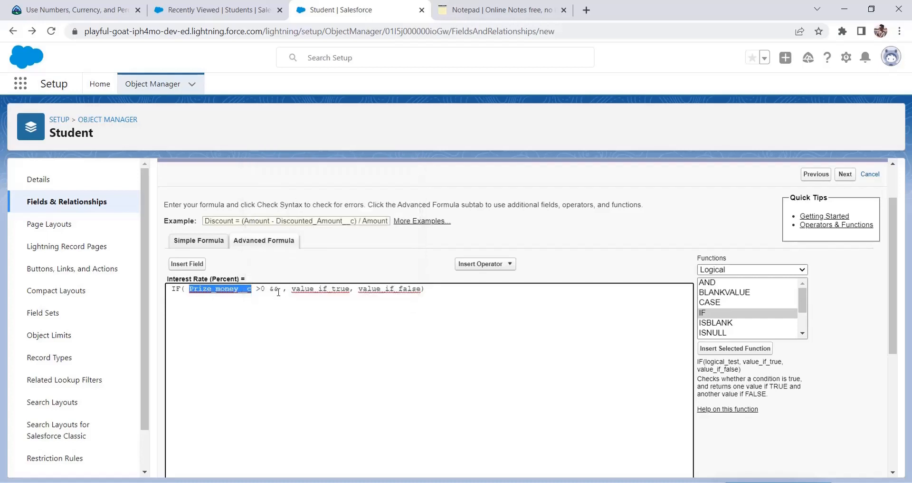
pyautogui.doubleClick(281, 289)
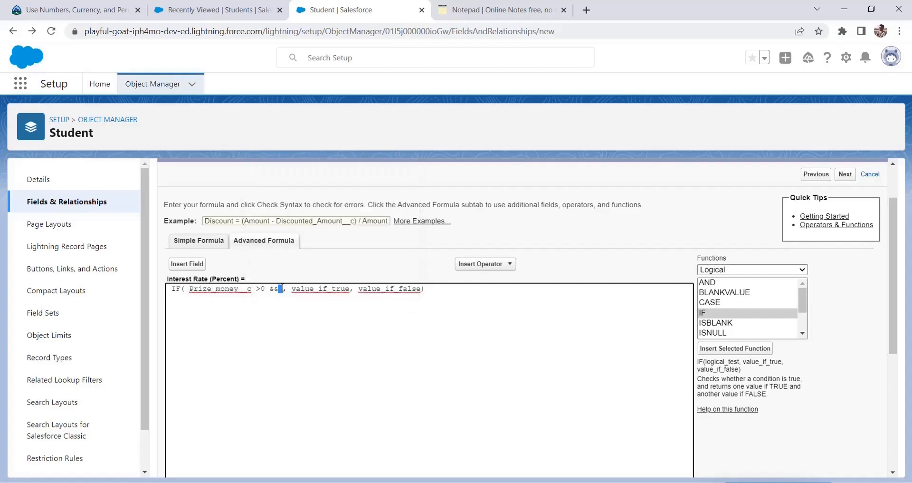
pyautogui.hotkey('ctrl', 'v')
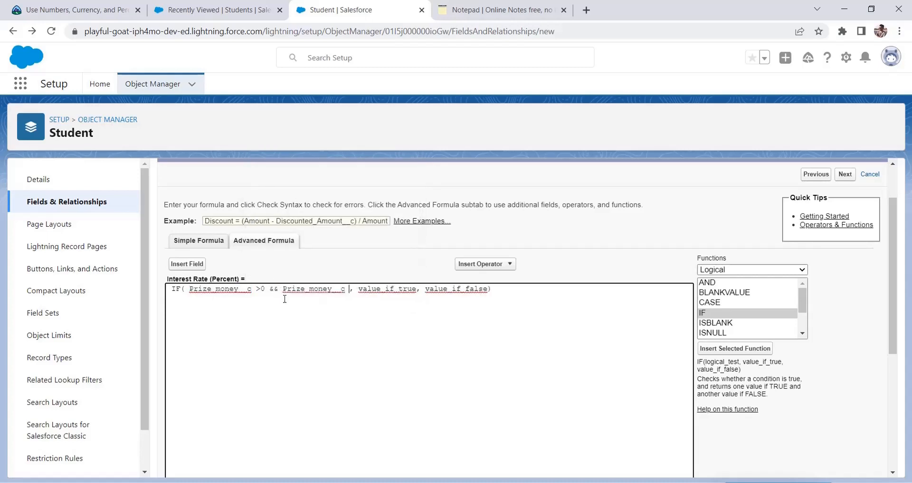
pyautogui.write('>')
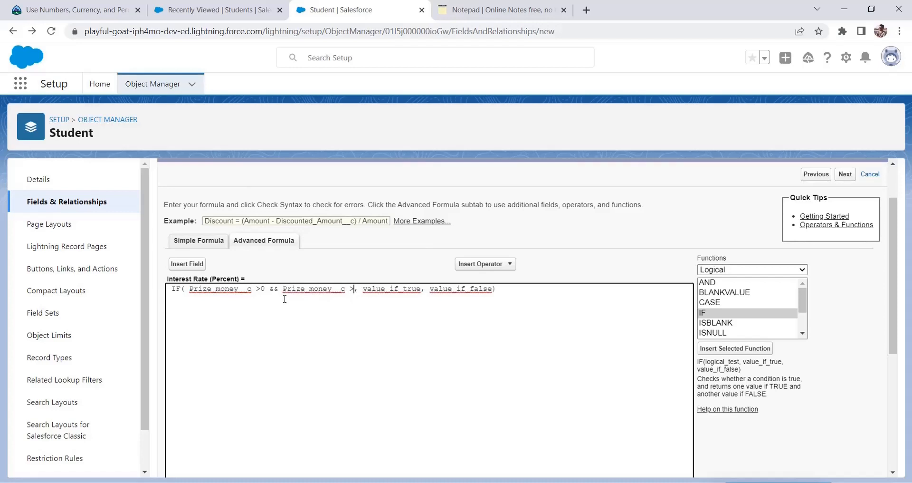
pyautogui.write('50 ')
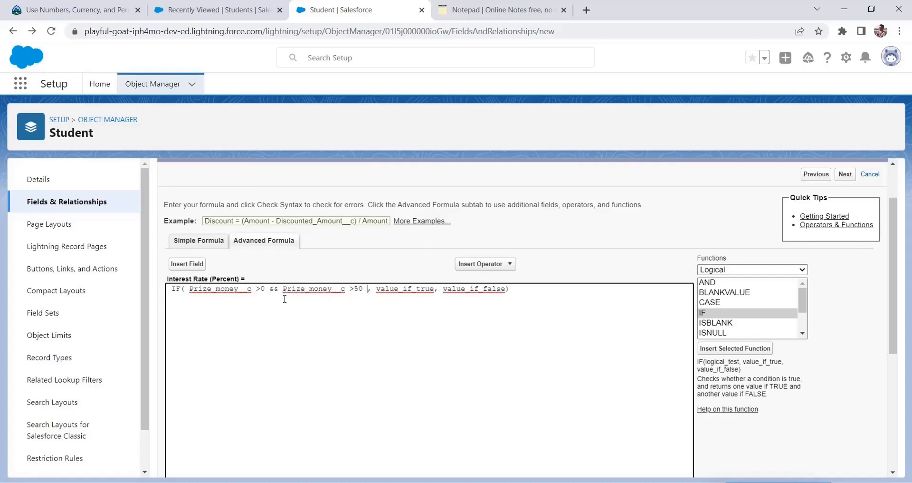
# Add a third condition, && Prize_money__c <100, to the IF test
pyautogui.write('&&')
pyautogui.hotkey('ctrl', 'v')
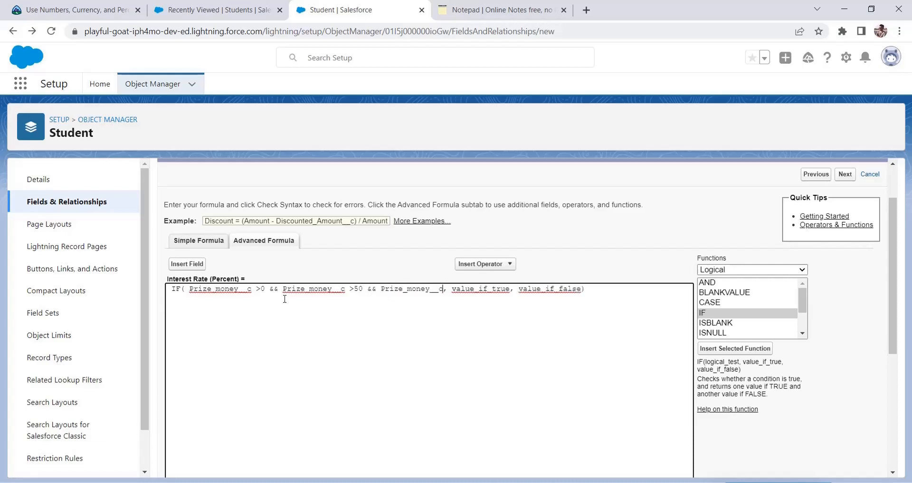
pyautogui.write('<')
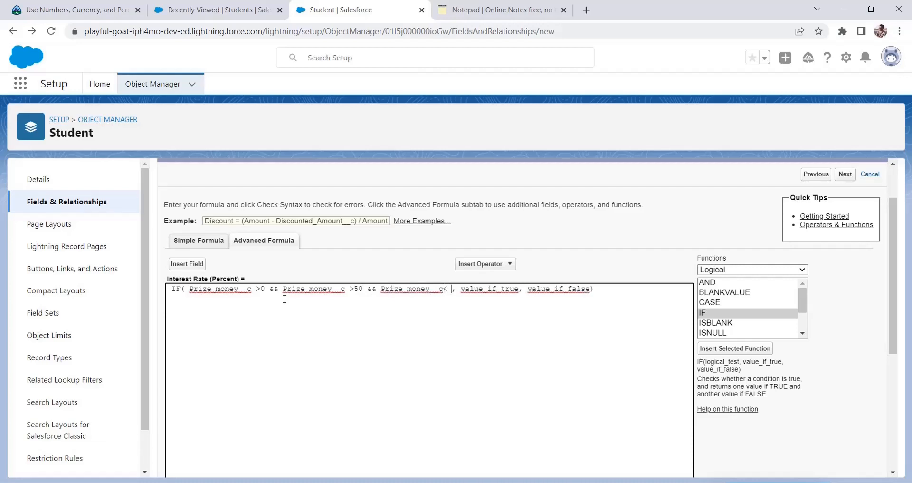
pyautogui.press('BackSpace')
pyautogui.press('BackSpace')
pyautogui.write('<100')
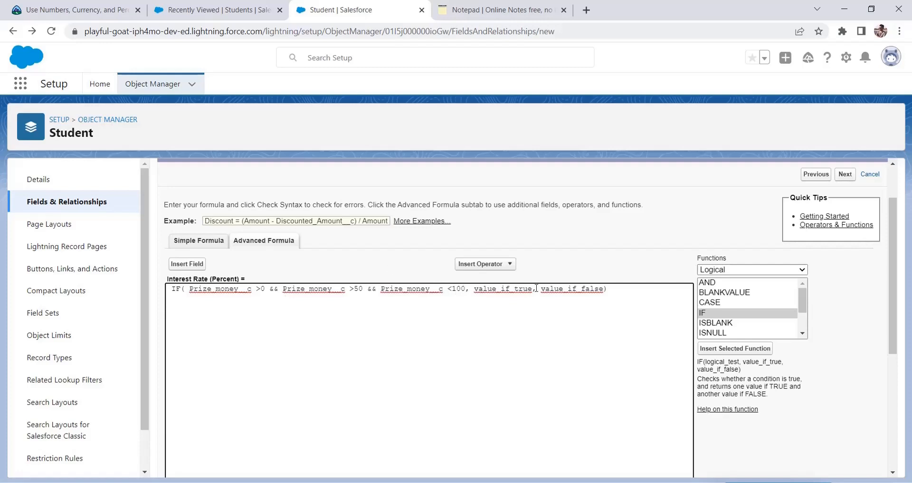
# Replace the value_if_true placeholder with 2
pyautogui.moveTo(533, 288); pyautogui.dragTo(477, 291)
pyautogui.press('BackSpace')
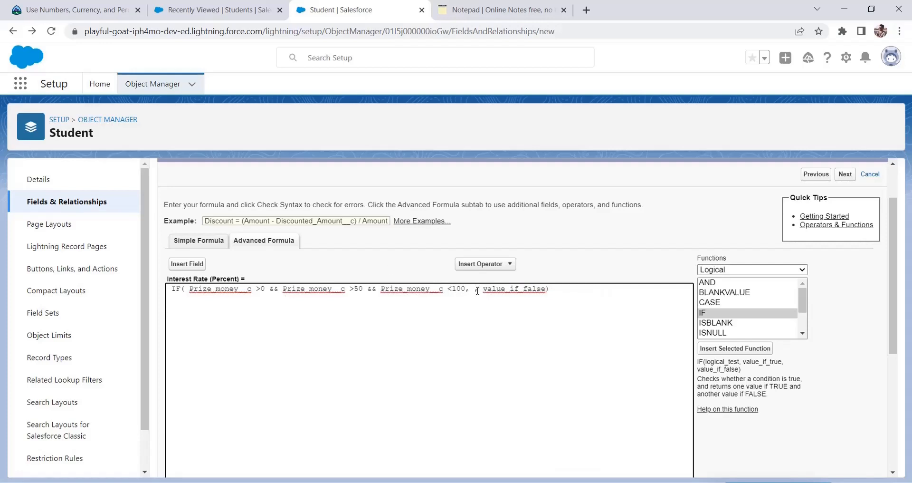
pyautogui.write('2,')
# Replace the value_if_false placeholder with a nested IF function
pyautogui.moveTo(490, 287); pyautogui.dragTo(526, 290)
pyautogui.moveTo(462, 288); pyautogui.dragTo(195, 289)
pyautogui.moveTo(488, 288); pyautogui.dragTo(550, 290)
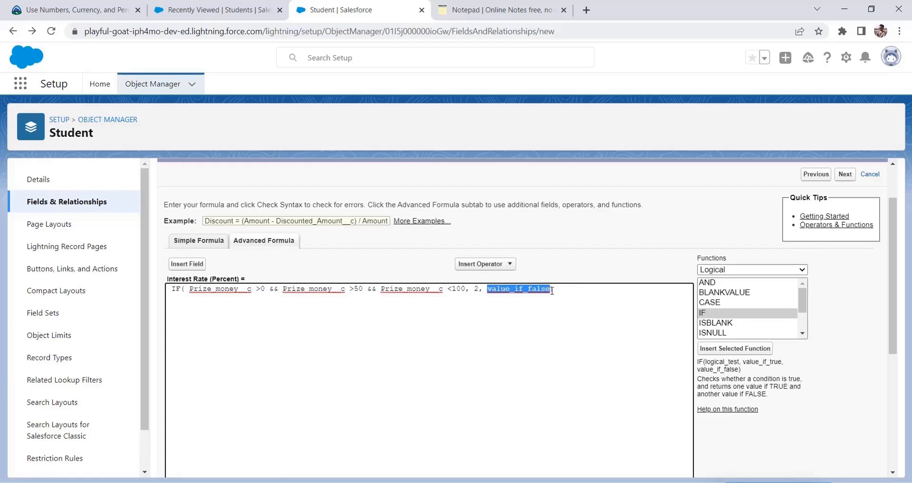
pyautogui.doubleClick(722, 315)
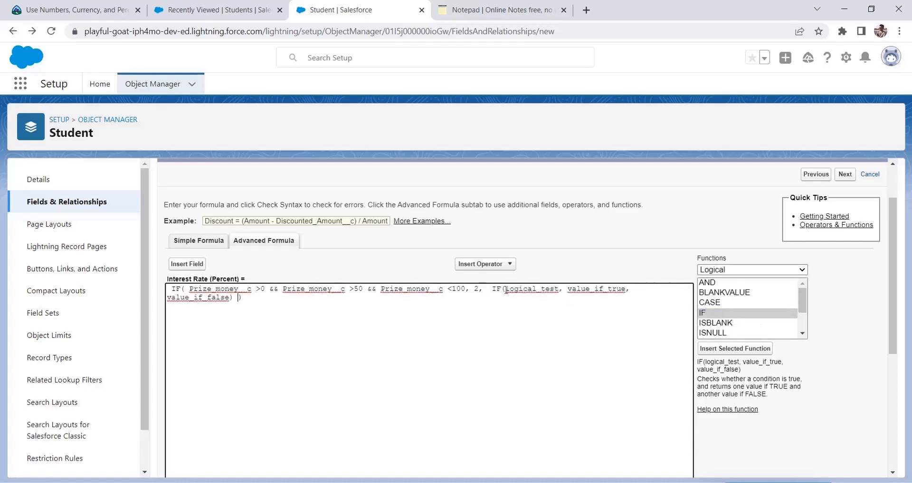
# Copy the condition Prize_money__c >0 && Prize_money__c >50 over the nested IF's logical_test placeholder
pyautogui.moveTo(506, 289); pyautogui.dragTo(555, 291)
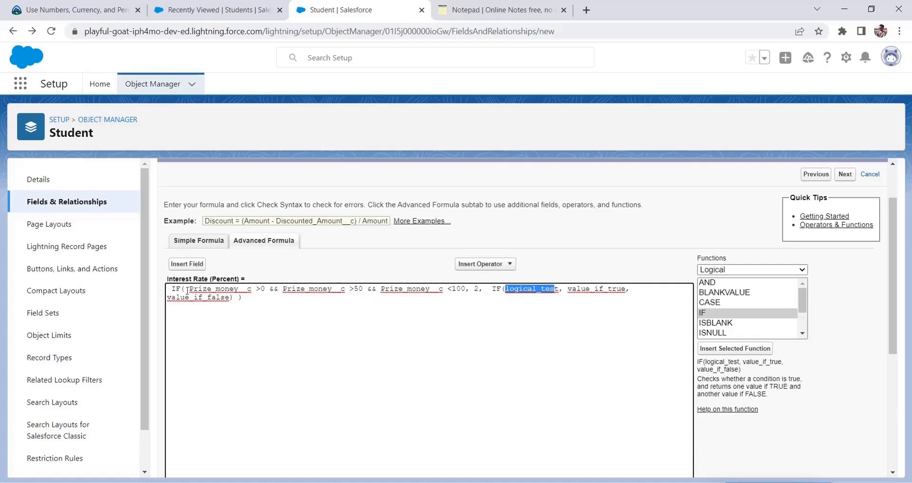
pyautogui.moveTo(191, 291); pyautogui.dragTo(352, 289)
pyautogui.rightClick(351, 292)
pyautogui.click(353, 293)
pyautogui.click(364, 289)
pyautogui.moveTo(190, 291); pyautogui.dragTo(362, 293)
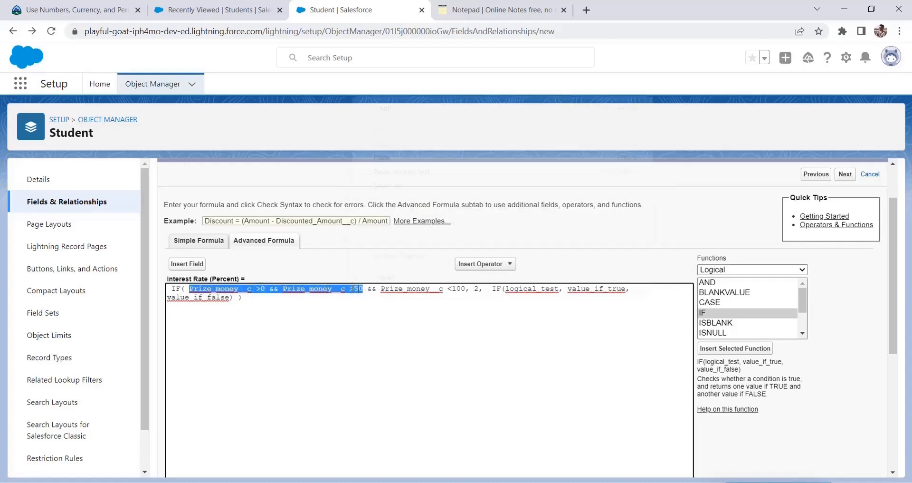
pyautogui.rightClick(361, 292)
pyautogui.click(397, 144)
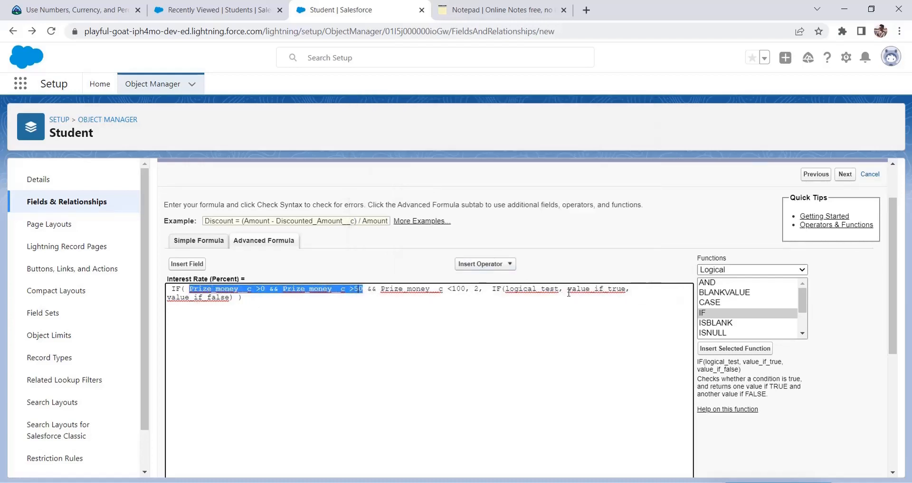
pyautogui.moveTo(569, 290); pyautogui.dragTo(602, 291)
pyautogui.moveTo(507, 290); pyautogui.dragTo(559, 291)
pyautogui.hotkey('ctrl', 'v')
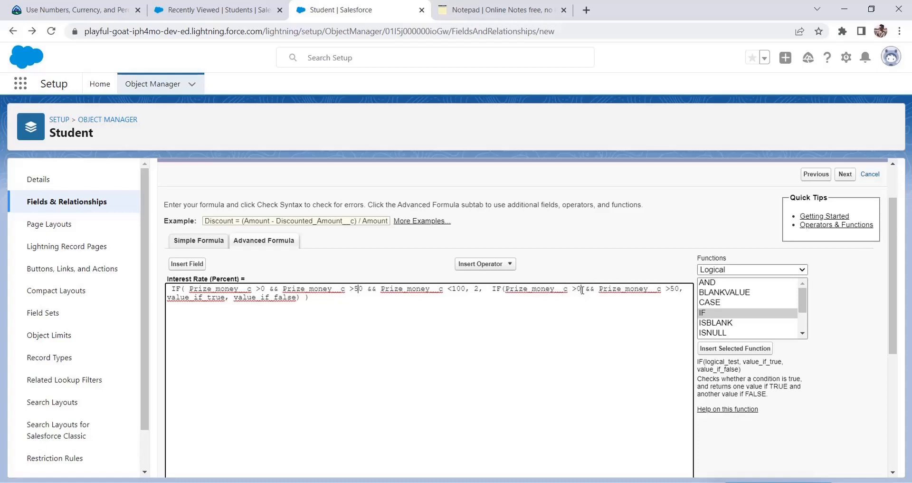
# Change the nested IF's condition to Prize_money__c >=100 && Prize_money__c <150
pyautogui.click(582, 289)
pyautogui.press('BackSpace')
pyautogui.write('=100')
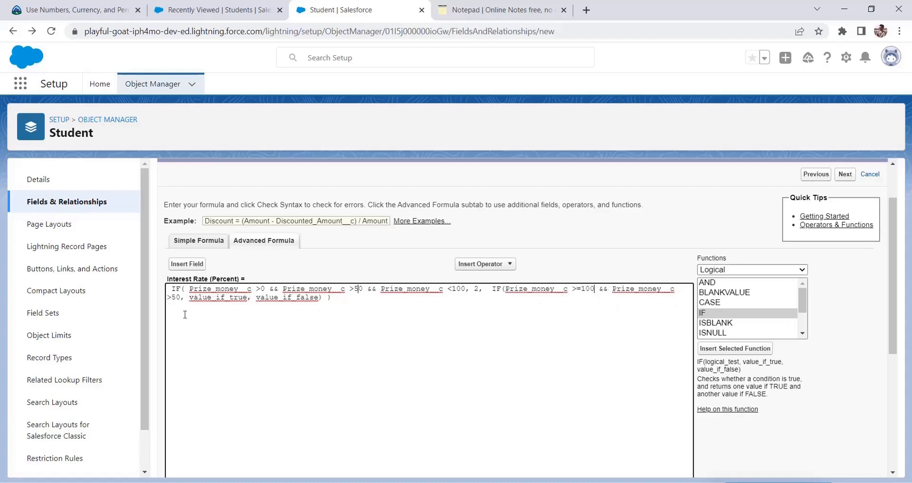
pyautogui.click(172, 296)
pyautogui.press('BackSpace')
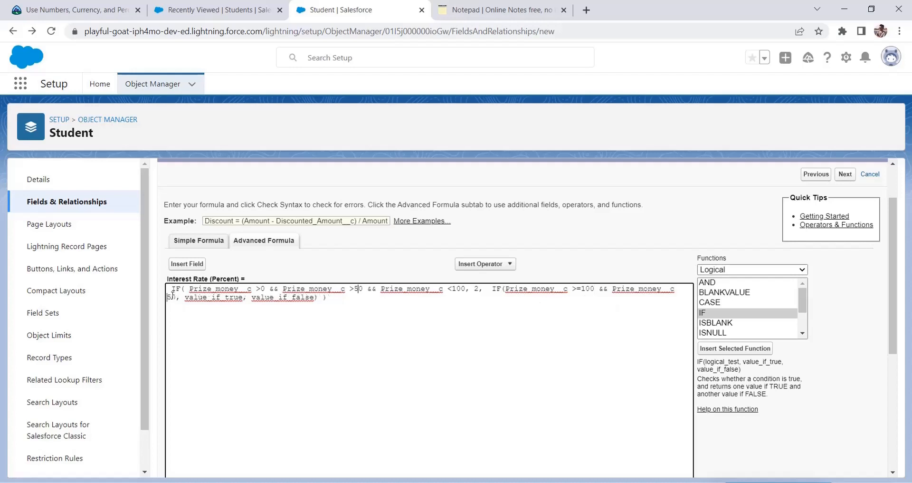
pyautogui.write('<1')
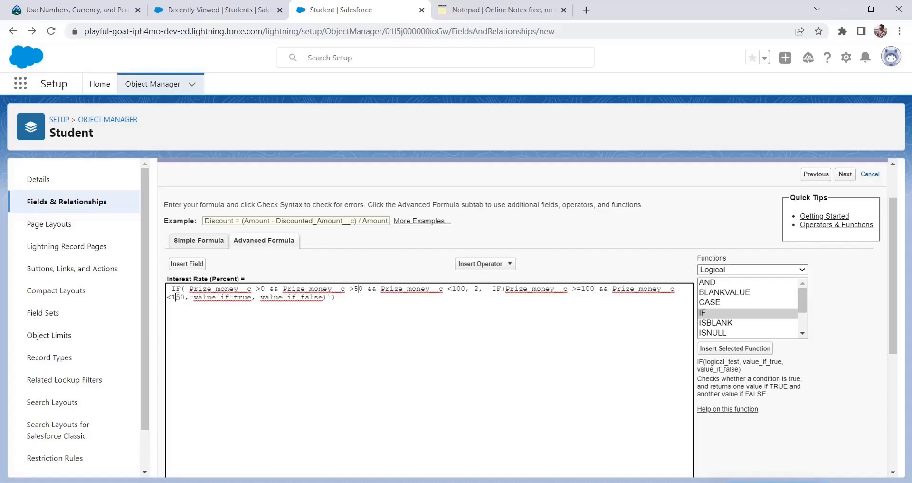
# Replace the nested IF's value_if_true placeholder with 3 and its value_if_false placeholder with 4
pyautogui.moveTo(201, 298); pyautogui.dragTo(253, 299)
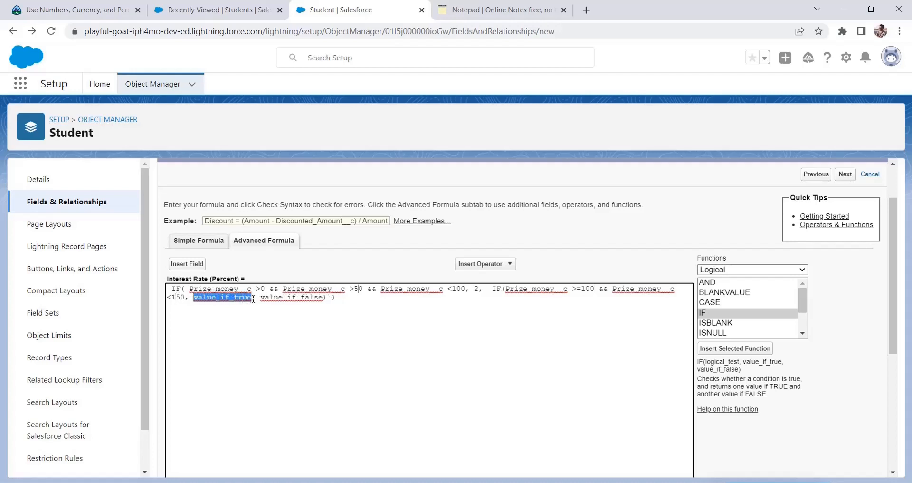
pyautogui.write('3')
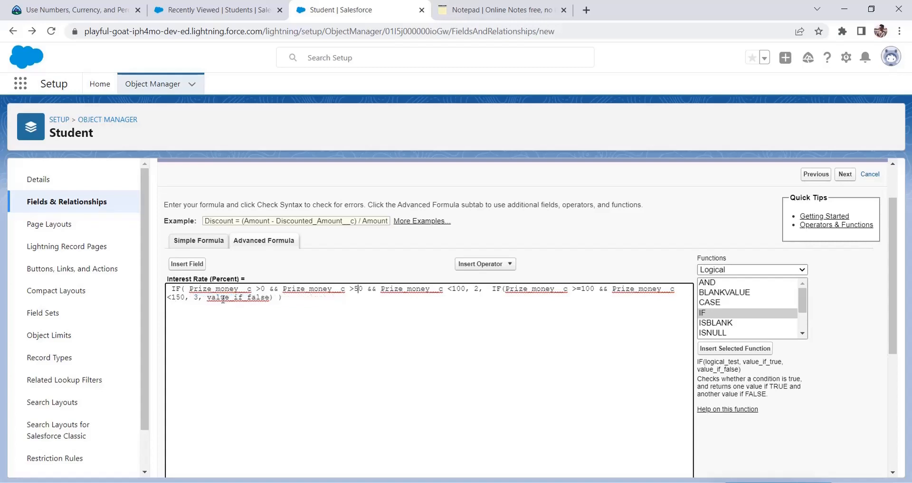
pyautogui.moveTo(206, 297); pyautogui.dragTo(269, 304)
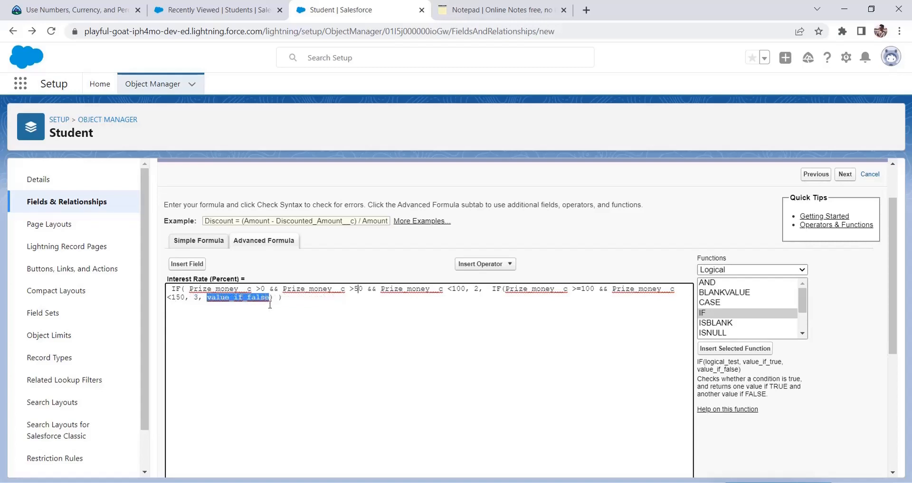
pyautogui.write('4')
pyautogui.click(284, 343)
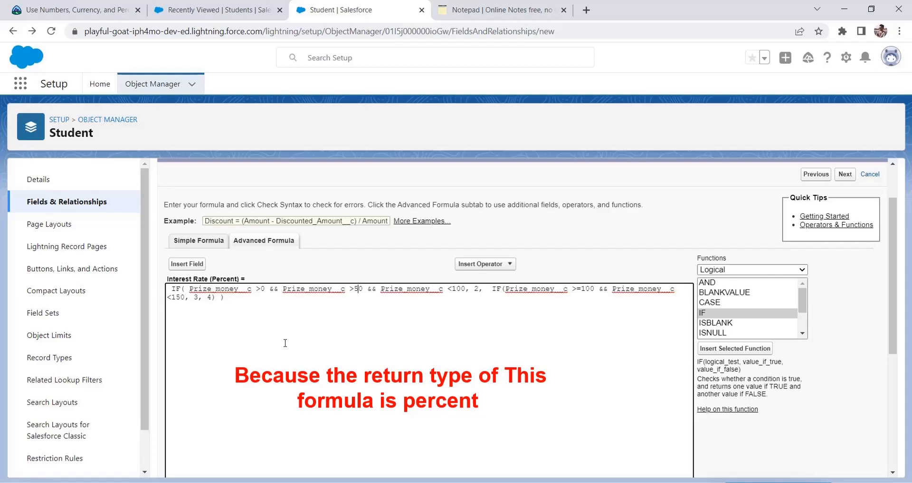
# Convert the formula's three return values to the decimals 0.02, 0.03 and 0.04
pyautogui.click(474, 288)
pyautogui.write('0.02')
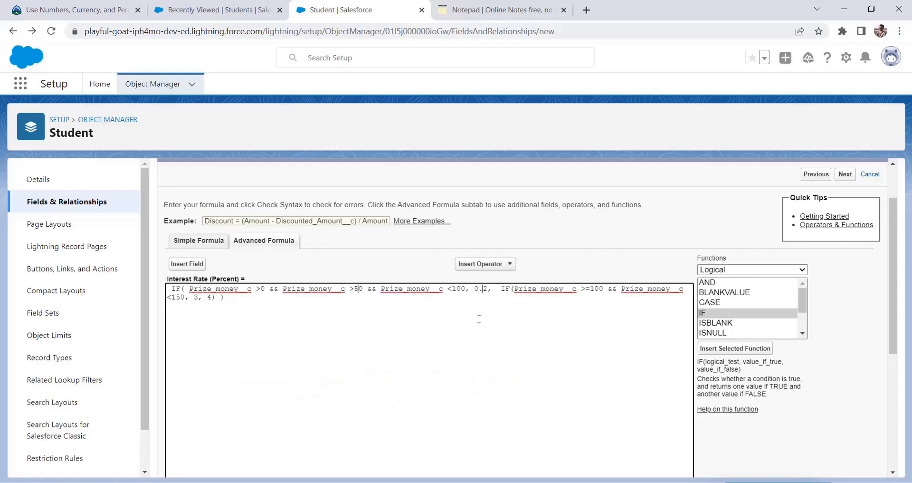
pyautogui.click(196, 297)
pyautogui.write('0.03, ')
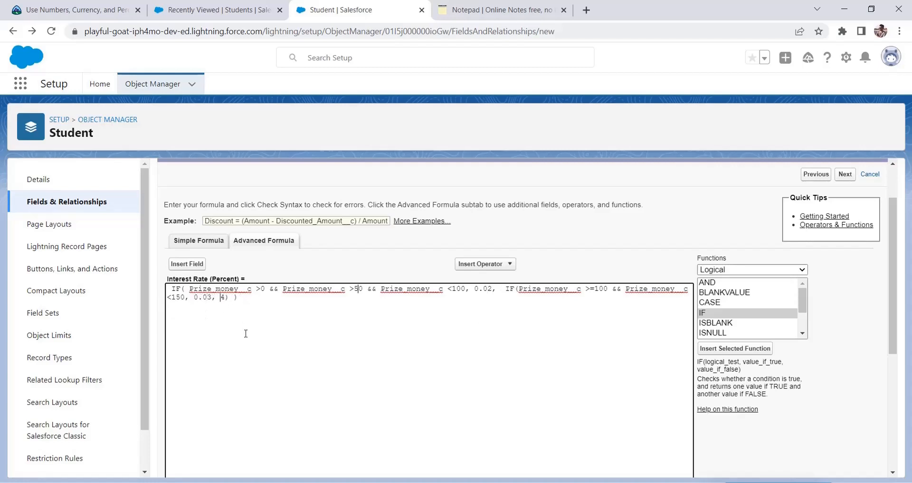
pyautogui.write('0.04')
# Check the syntax of the Interest Rate formula
pyautogui.scroll(-1, 313, 304)
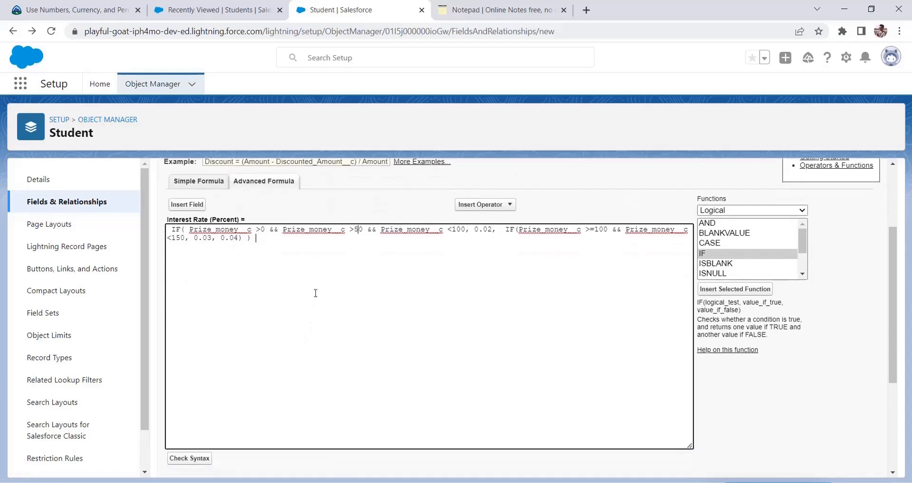
pyautogui.click(196, 458)
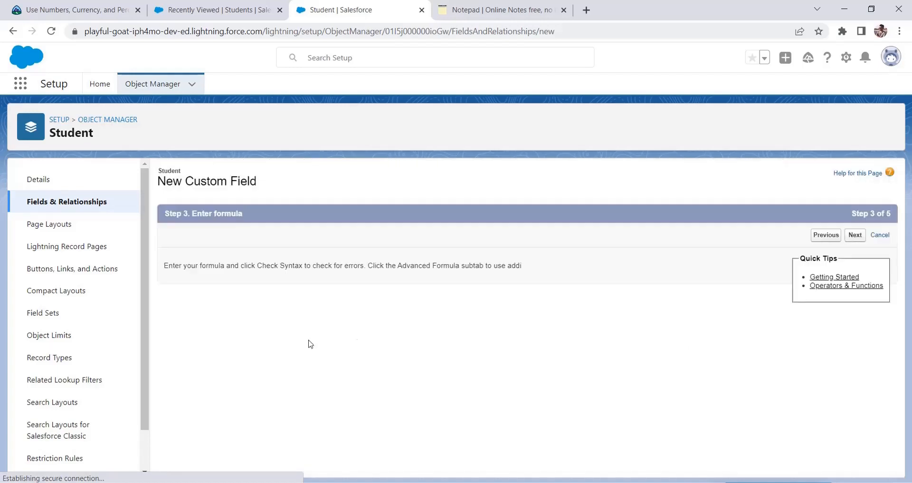
pyautogui.scroll(-1, 392, 338)
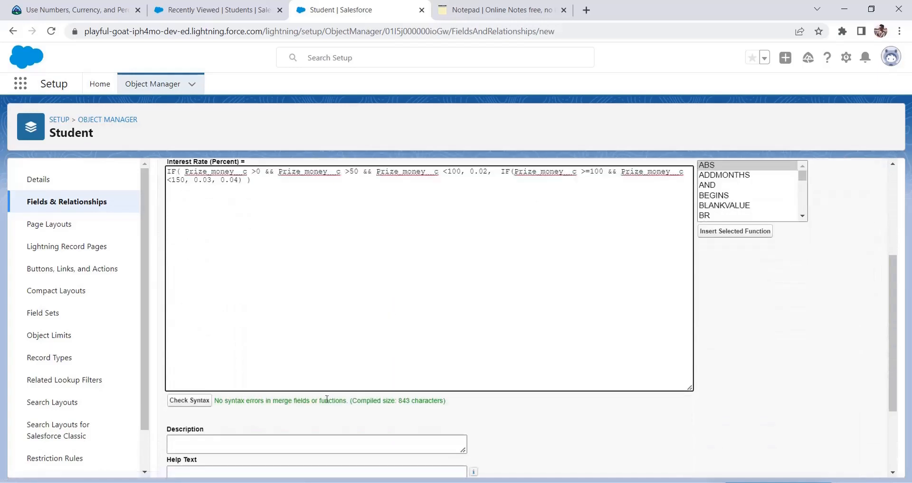
# Review the conditions and return values of both IF functions and the blank field handling for the Interest Rate formula
pyautogui.scroll(3, 419, 271)
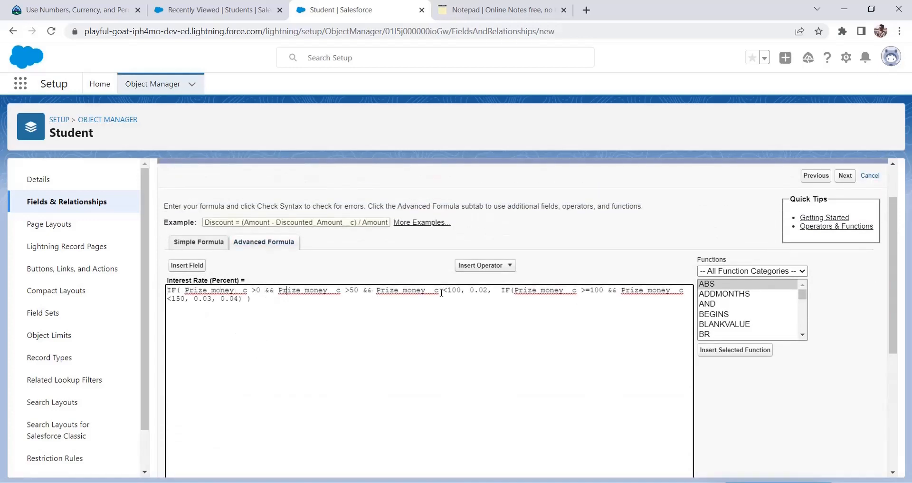
pyautogui.moveTo(461, 291); pyautogui.dragTo(187, 289)
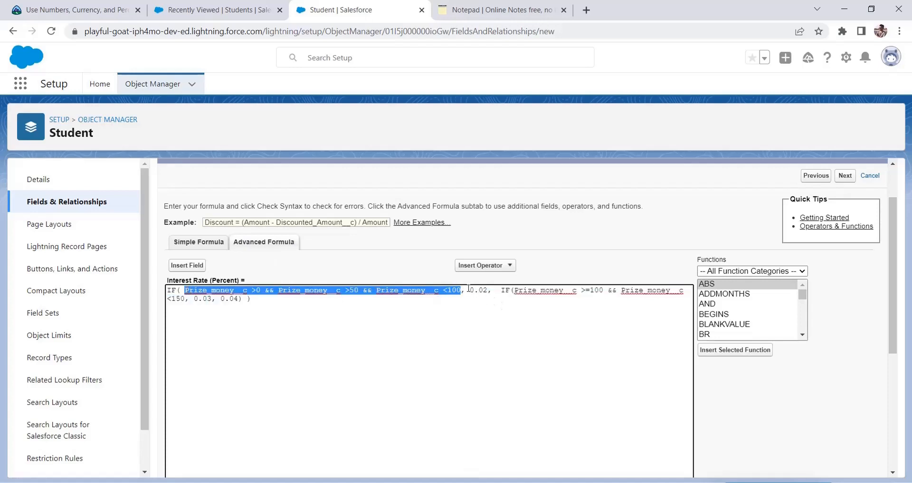
pyautogui.moveTo(469, 291); pyautogui.dragTo(488, 292)
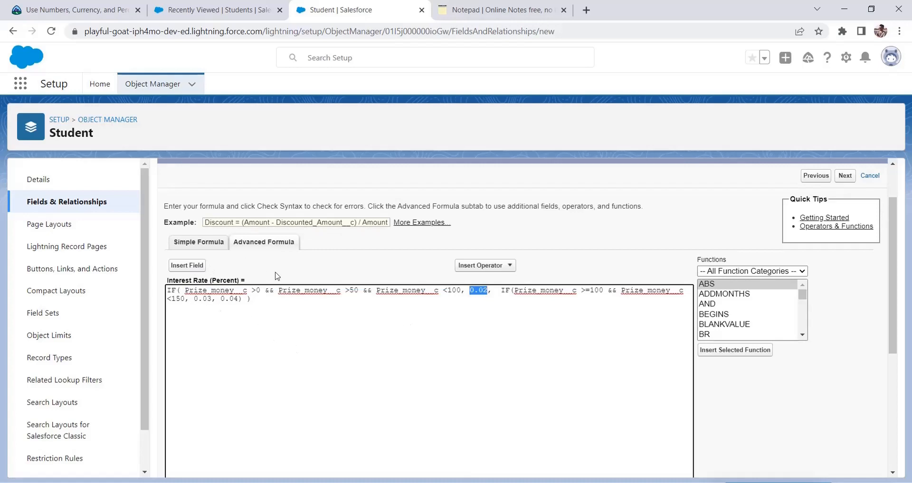
pyautogui.moveTo(505, 291); pyautogui.dragTo(521, 299)
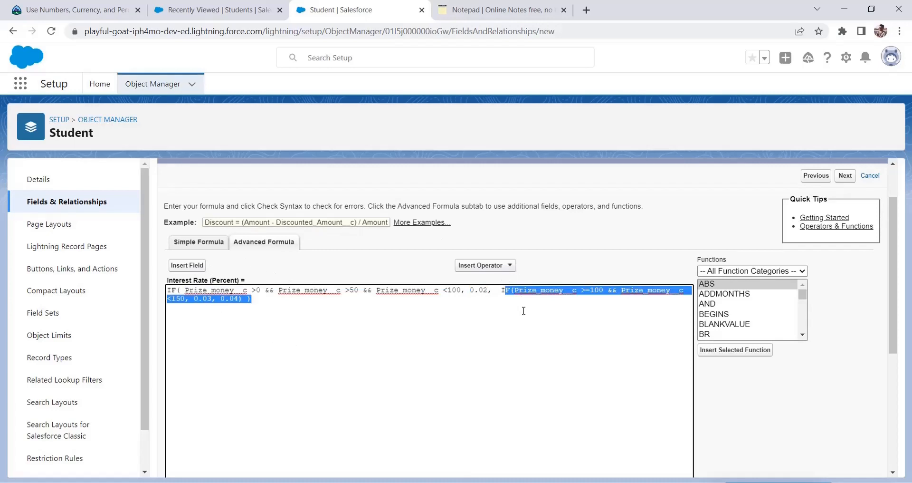
pyautogui.click(500, 292)
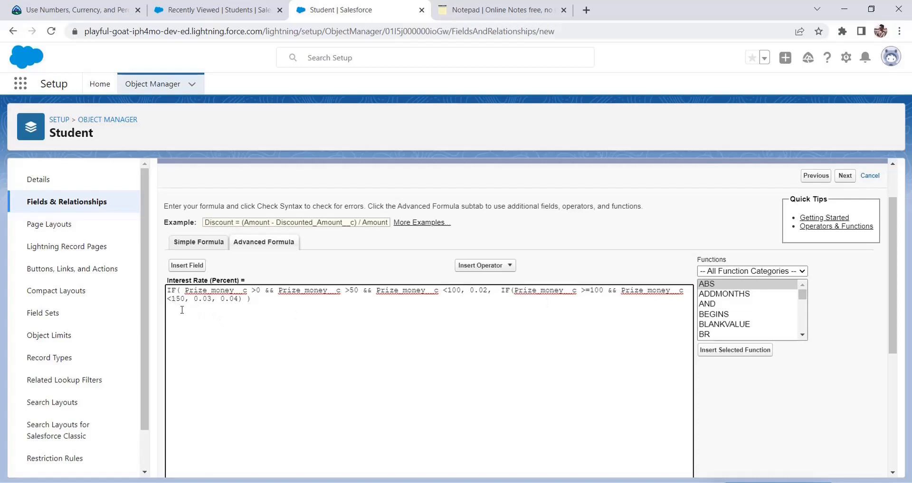
pyautogui.moveTo(194, 301); pyautogui.dragTo(212, 302)
pyautogui.click(524, 290)
pyautogui.scroll(-5, 316, 328)
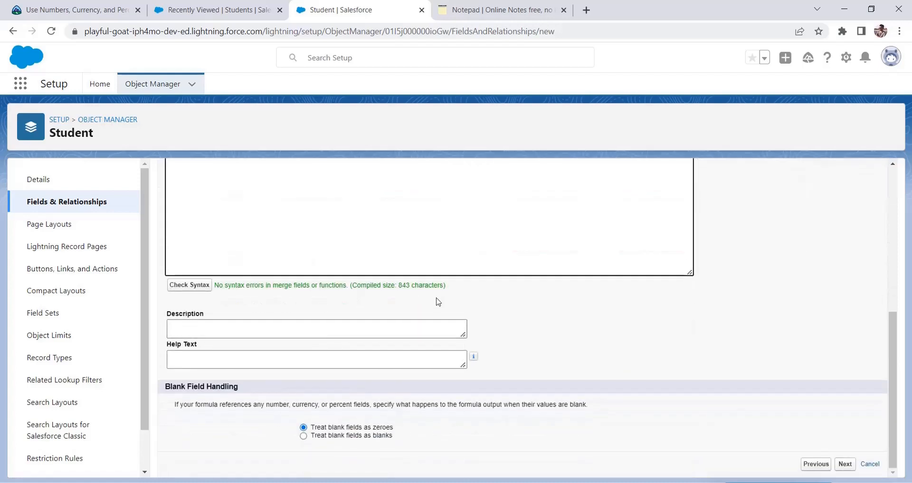
pyautogui.scroll(6, 442, 323)
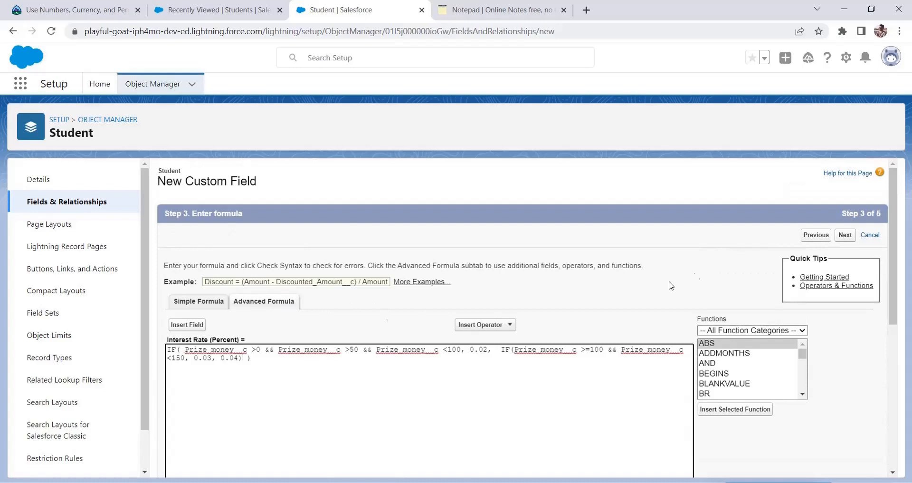
# Accept the default field-level security and Student Layout placement, and save the Interest Rate field
pyautogui.click(837, 245)
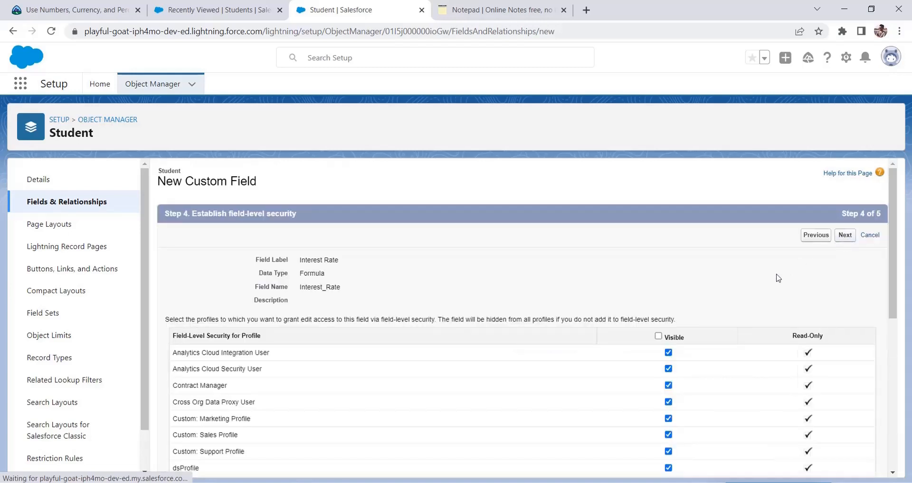
pyautogui.click(845, 235)
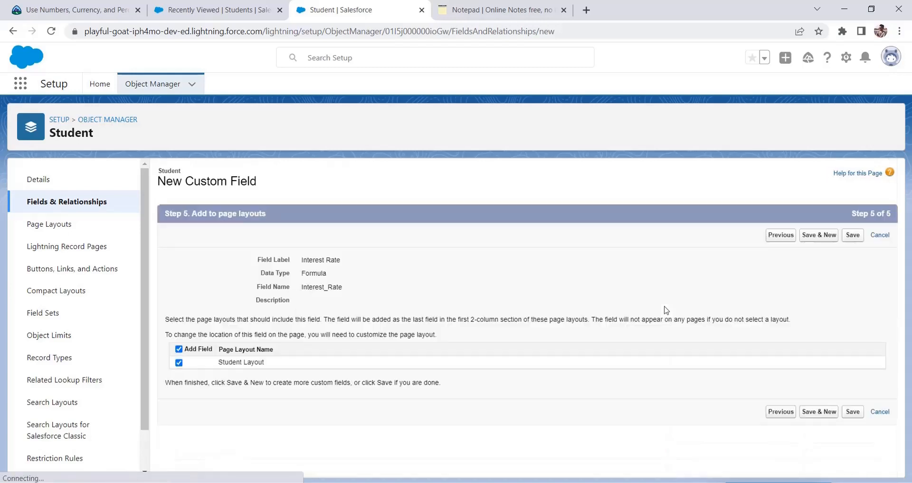
pyautogui.click(853, 412)
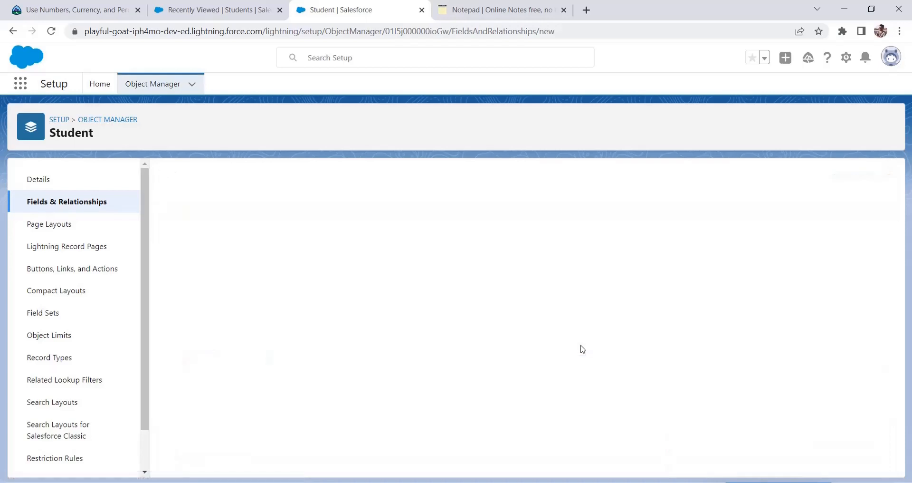
# Switch to the online Notepad notes and read the requirement for the Final Amount calculation
pyautogui.click(508, 10)
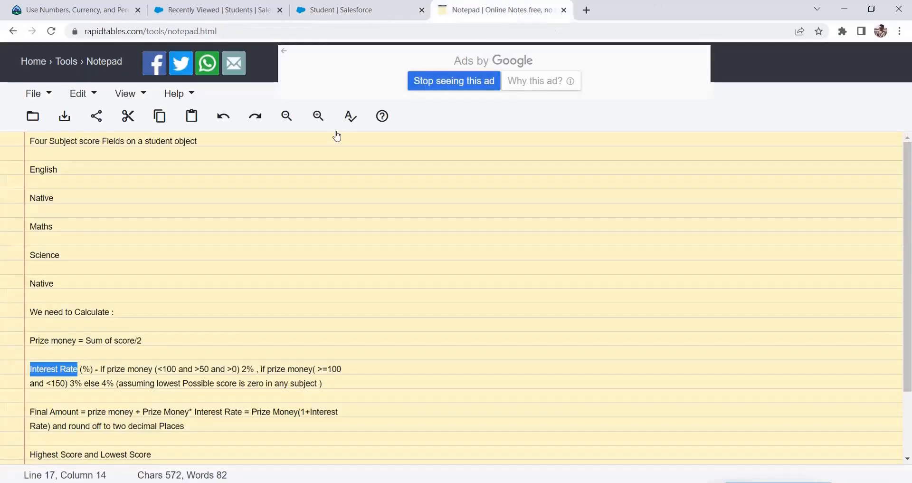
pyautogui.moveTo(38, 340); pyautogui.dragTo(207, 396)
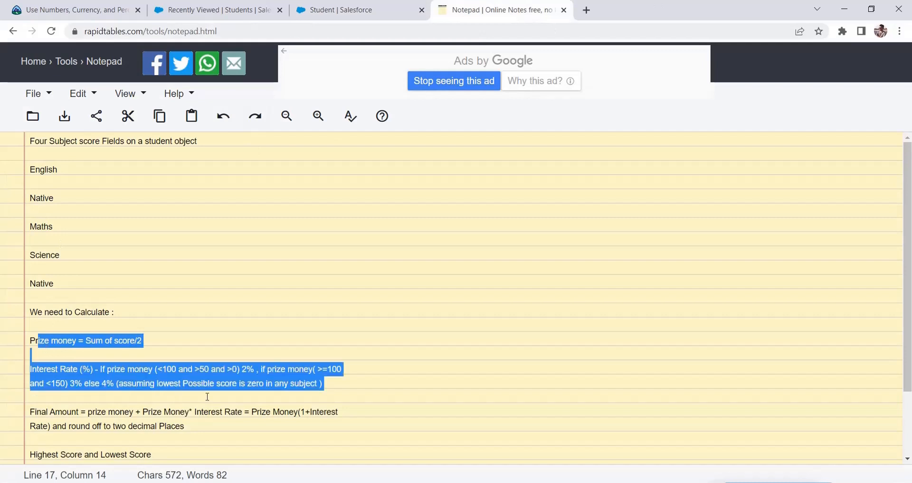
pyautogui.moveTo(185, 426); pyautogui.dragTo(33, 415)
pyautogui.scroll(-1, 34, 414)
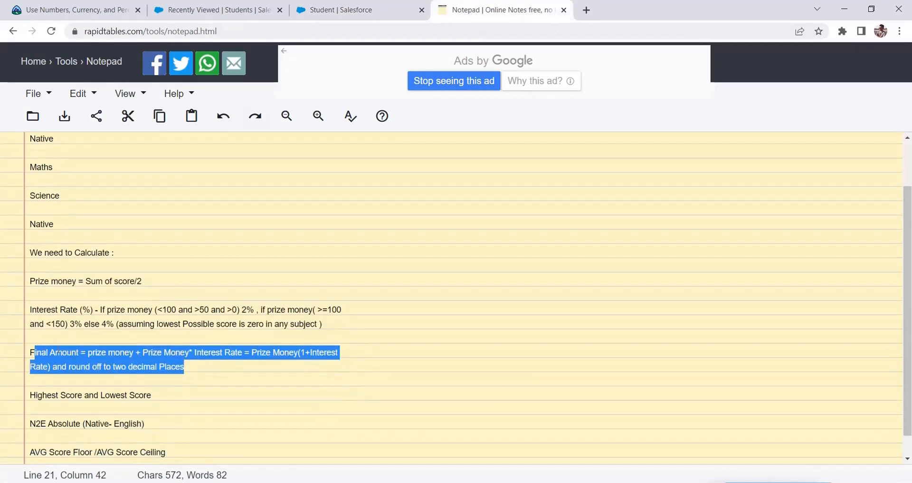
pyautogui.click(78, 353)
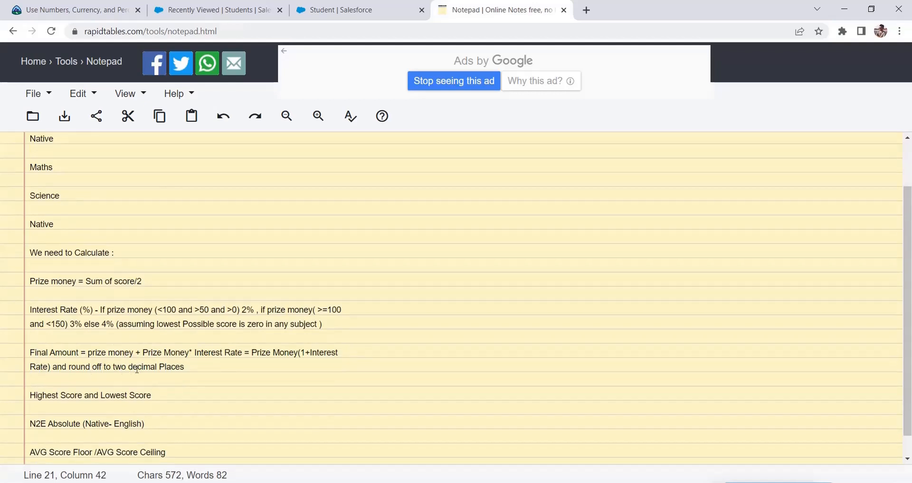
# Return to Salesforce and start a new custom field of type Formula on the Student object
pyautogui.click(353, 8)
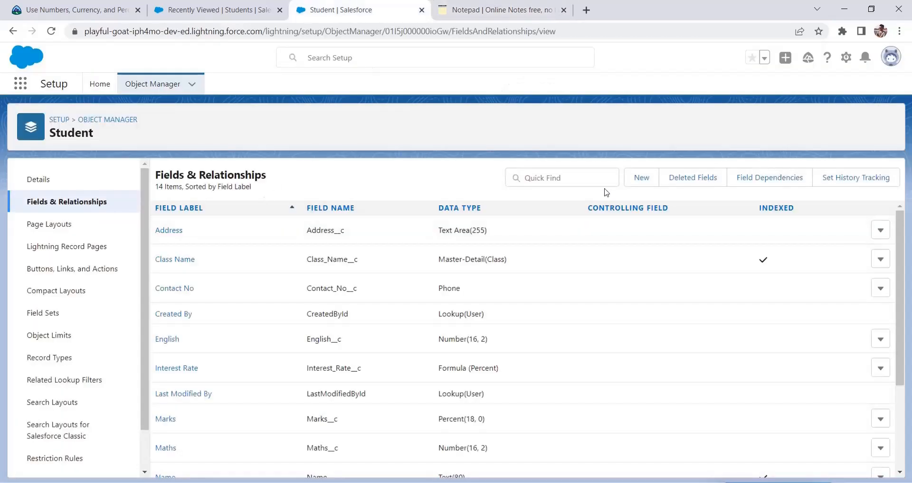
pyautogui.click(639, 179)
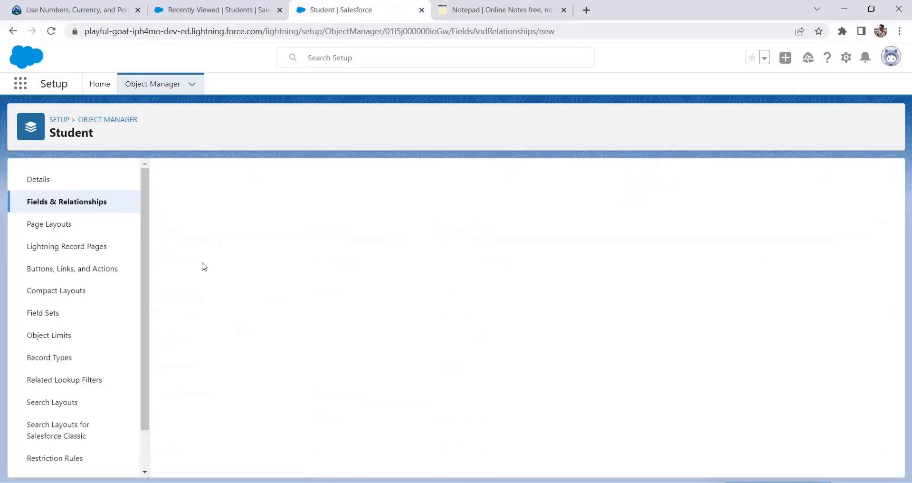
pyautogui.click(204, 351)
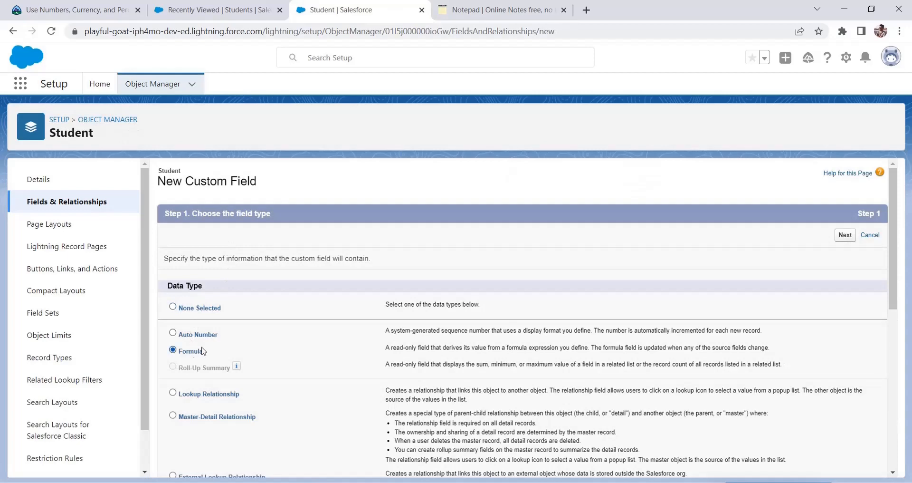
pyautogui.click(842, 236)
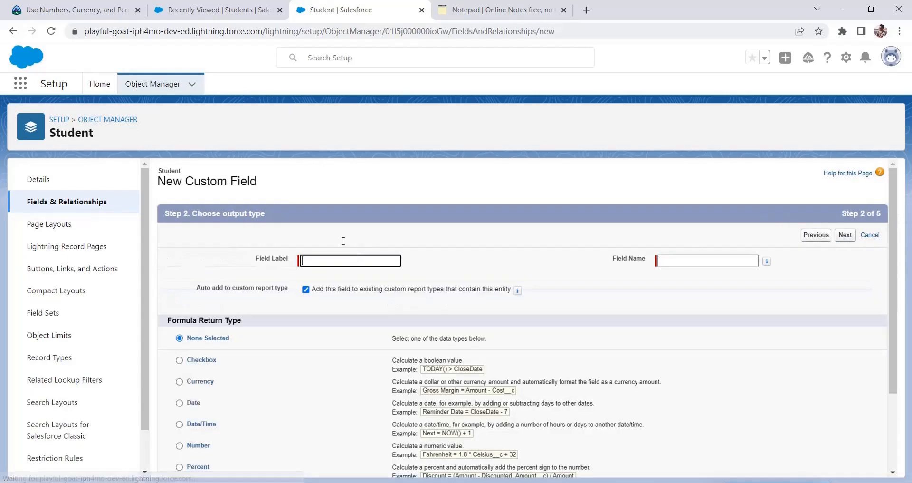
# Select the text "Final Amount" in the online Notepad notes and close the Use Numbers, Currency browser tab
pyautogui.click(467, 9)
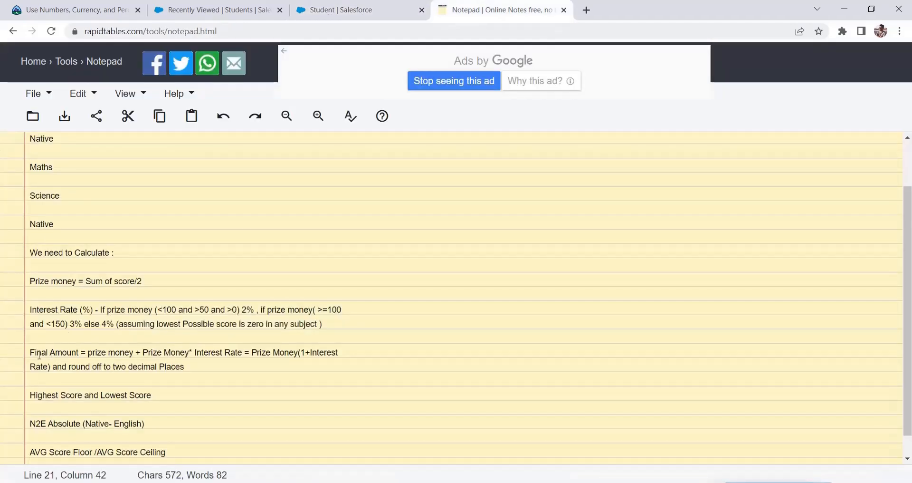
pyautogui.moveTo(30, 354); pyautogui.dragTo(78, 353)
pyautogui.rightClick(63, 362)
pyautogui.click(116, 210)
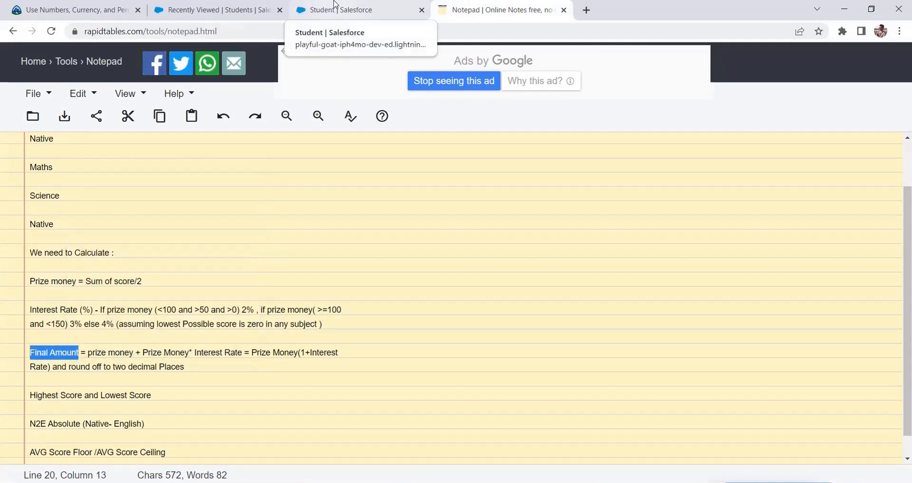
pyautogui.click(138, 9)
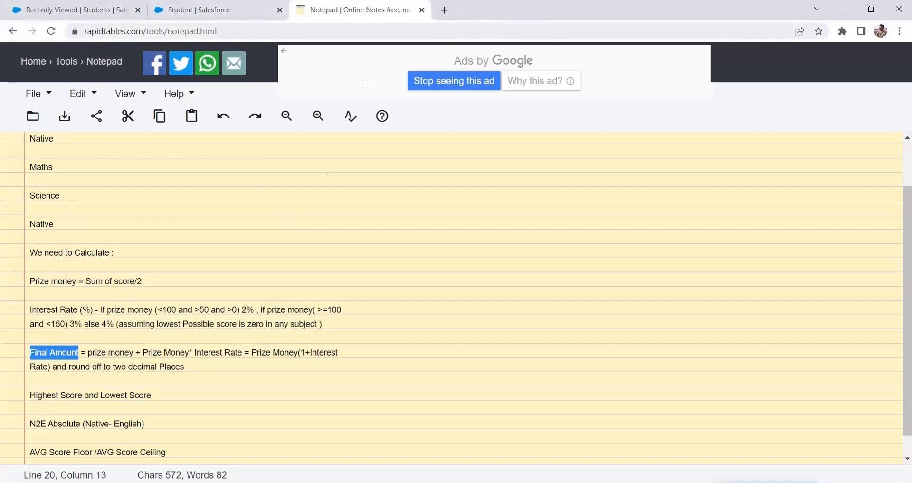
# Copy the selected "Final Amount" text and switch back to the new Student field in Salesforce
pyautogui.rightClick(64, 353)
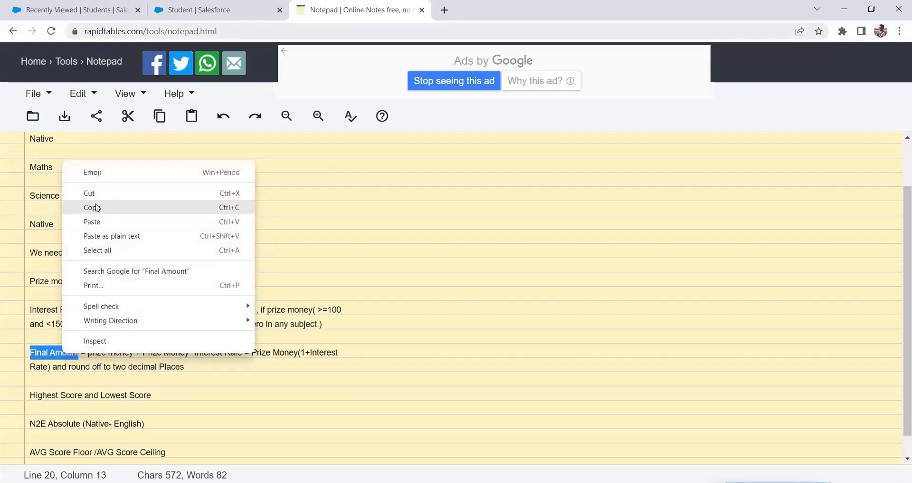
pyautogui.click(95, 207)
pyautogui.click(236, 10)
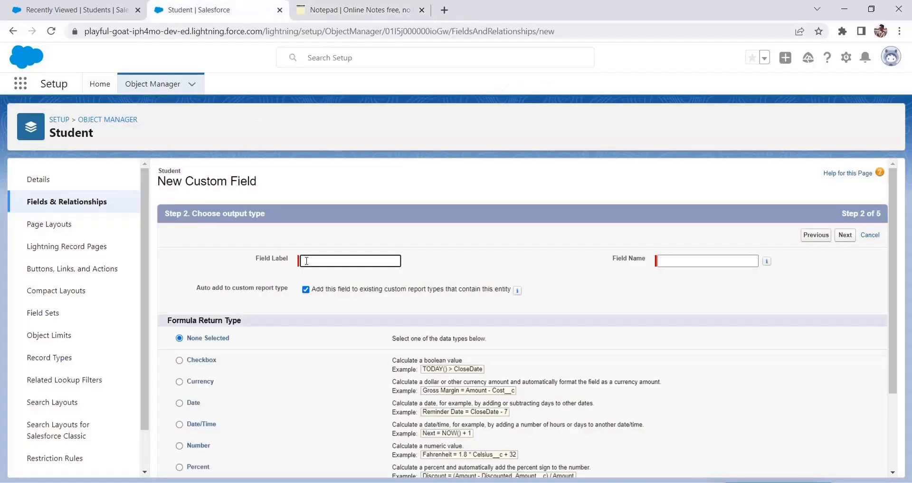
# Label the new formula field Final Amount, set its return type to Currency, and proceed to the formula entry
pyautogui.hotkey('ctrl', 'v')
pyautogui.click(720, 262)
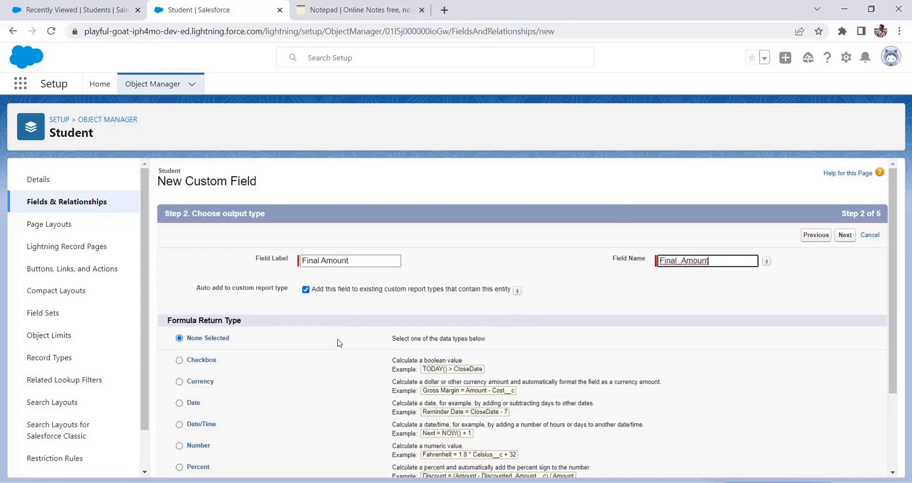
pyautogui.scroll(-2, 285, 323)
pyautogui.click(208, 275)
pyautogui.scroll(1, 522, 309)
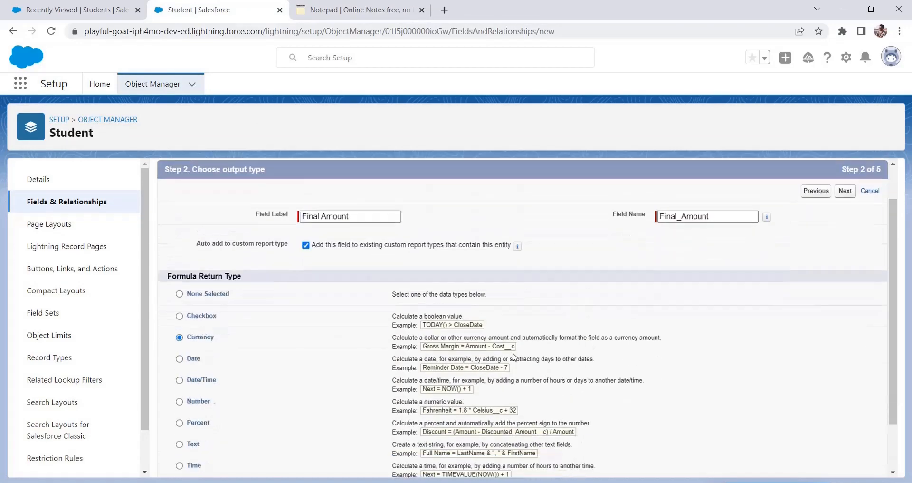
pyautogui.scroll(-1, 513, 356)
pyautogui.scroll(2, 472, 434)
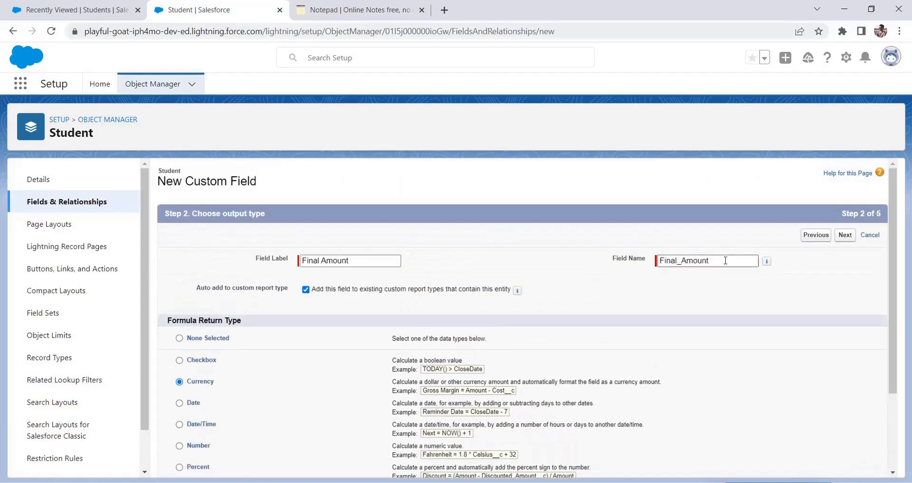
pyautogui.click(845, 234)
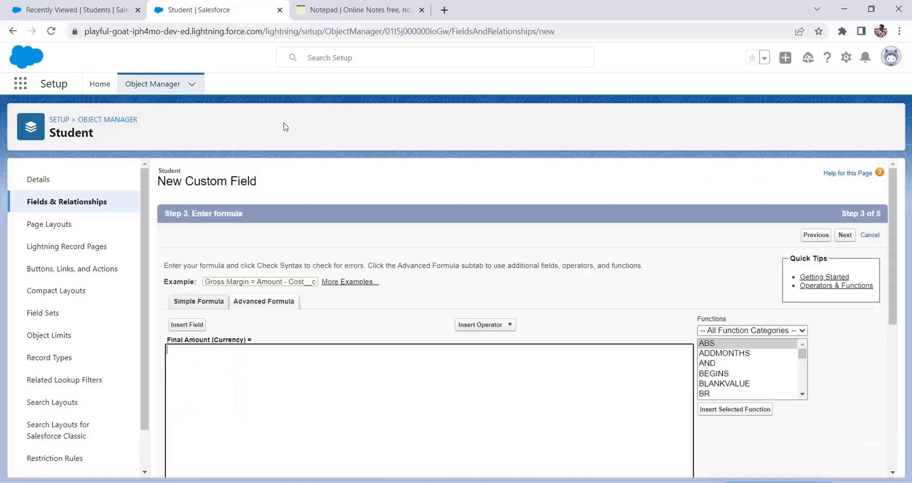
# Copy "Prize Money(1+Interest Rate)" from the online Notepad notes into the Final Amount formula in Salesforce
pyautogui.click(356, 9)
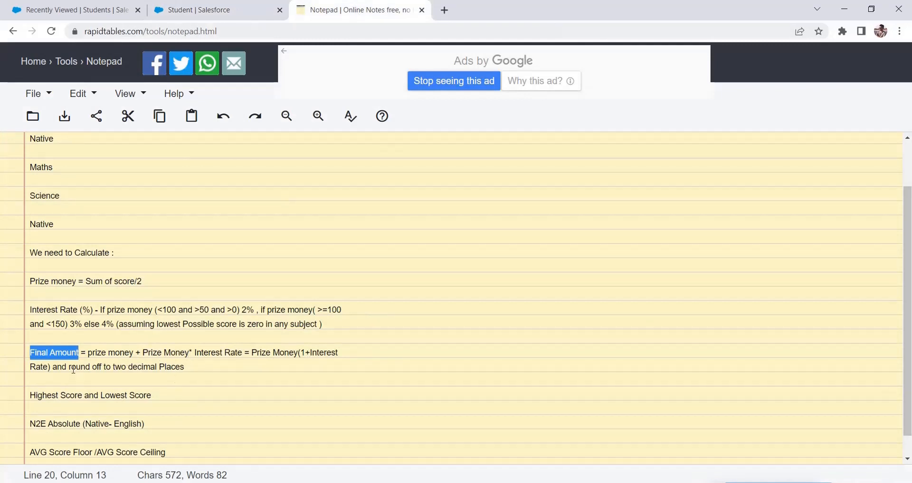
pyautogui.moveTo(253, 350); pyautogui.dragTo(54, 368)
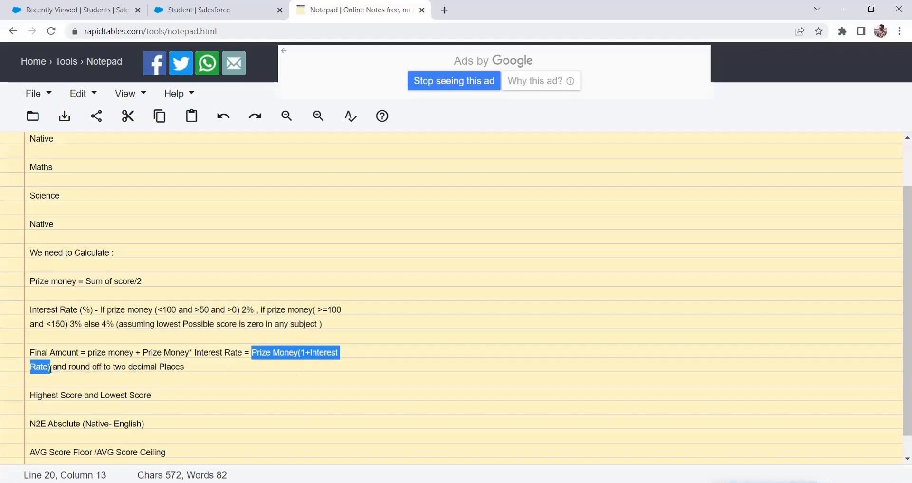
pyautogui.rightClick(36, 374)
pyautogui.click(88, 218)
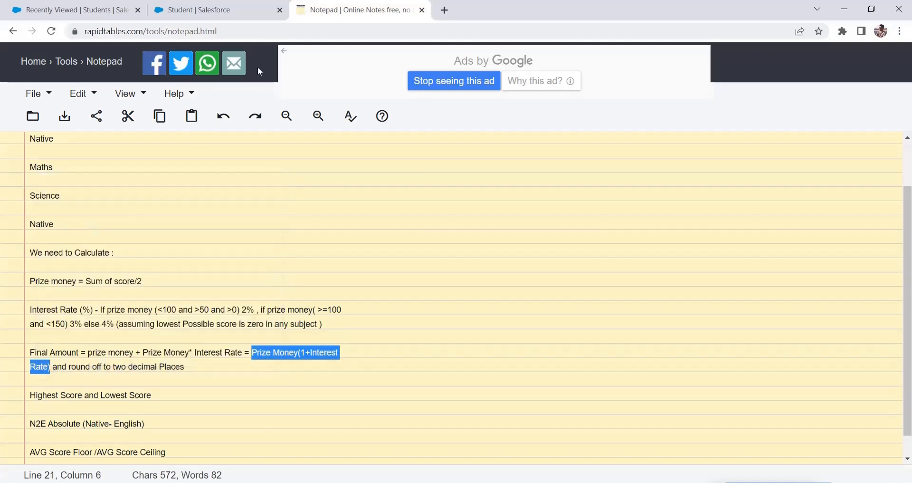
pyautogui.click(209, 9)
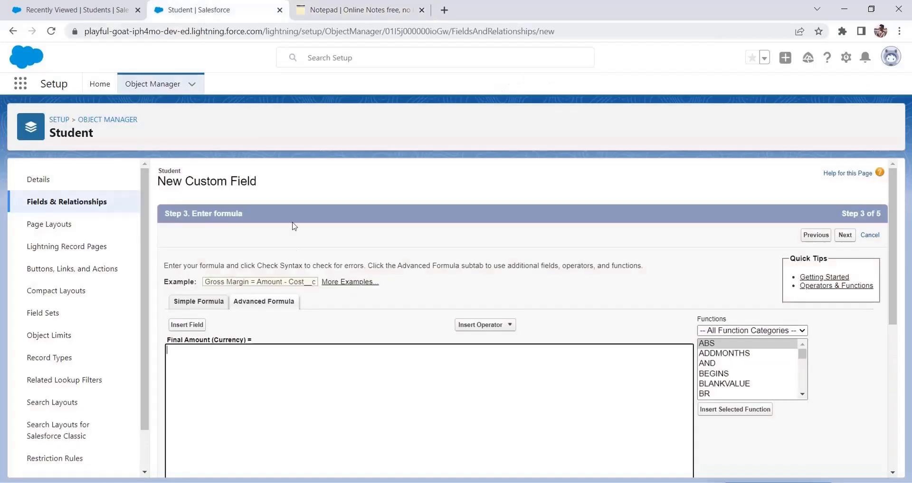
pyautogui.hotkey('ctrl', 'v')
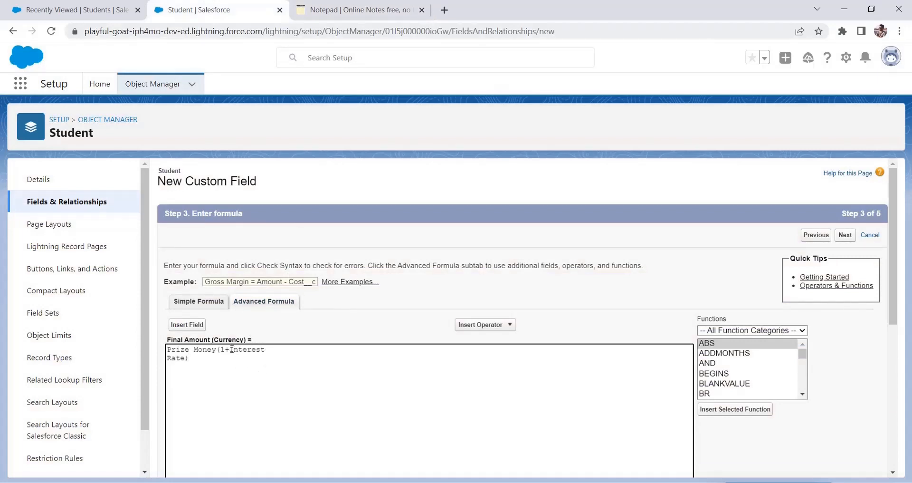
# Replace the text "Interest Rate" in the formula with the Student field Interest_Rate__c
pyautogui.moveTo(232, 349); pyautogui.dragTo(183, 368)
pyautogui.click(187, 324)
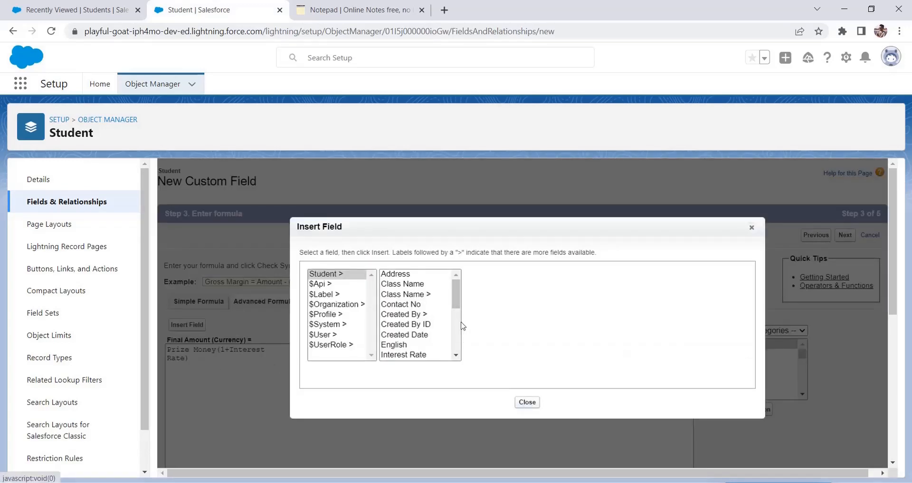
pyautogui.click(527, 402)
pyautogui.moveTo(230, 350); pyautogui.dragTo(178, 357)
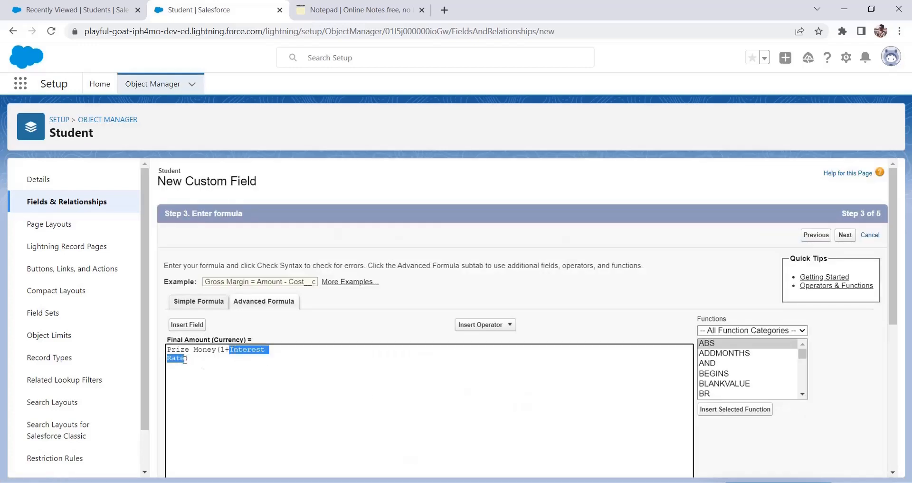
pyautogui.click(187, 325)
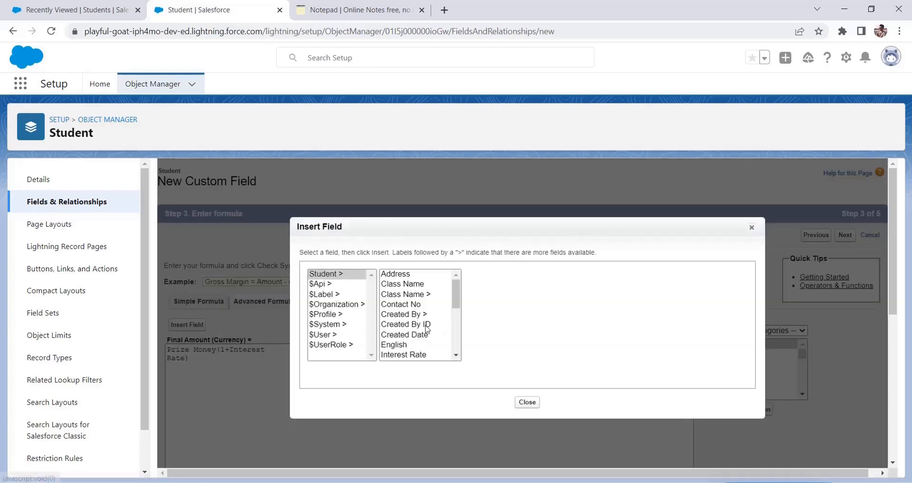
pyautogui.click(406, 354)
pyautogui.click(502, 337)
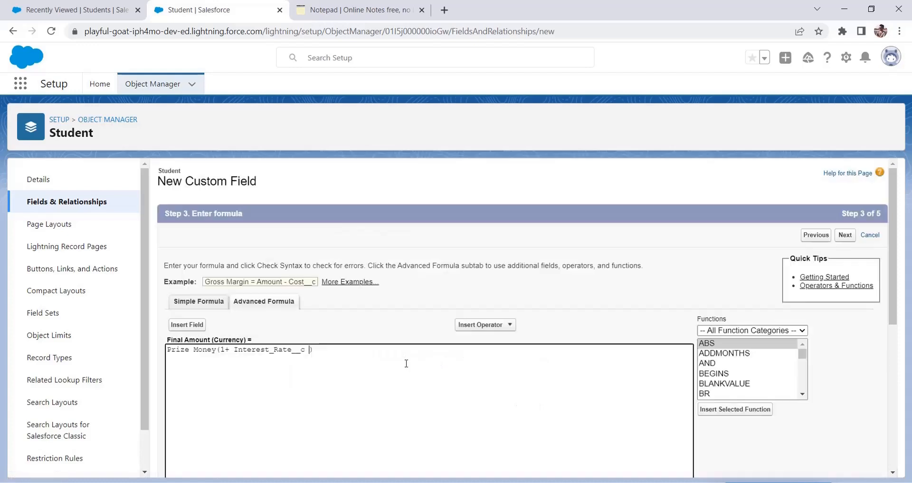
# Replace the text "Prize Money" in the formula with the Student field Prize_money__c
pyautogui.moveTo(215, 350); pyautogui.dragTo(166, 349)
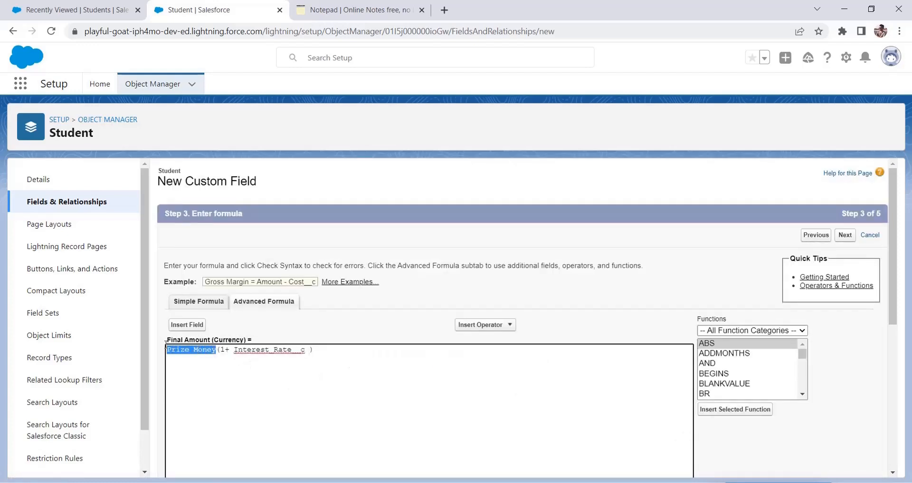
pyautogui.click(191, 326)
pyautogui.moveTo(456, 285); pyautogui.dragTo(464, 341)
pyautogui.click(403, 314)
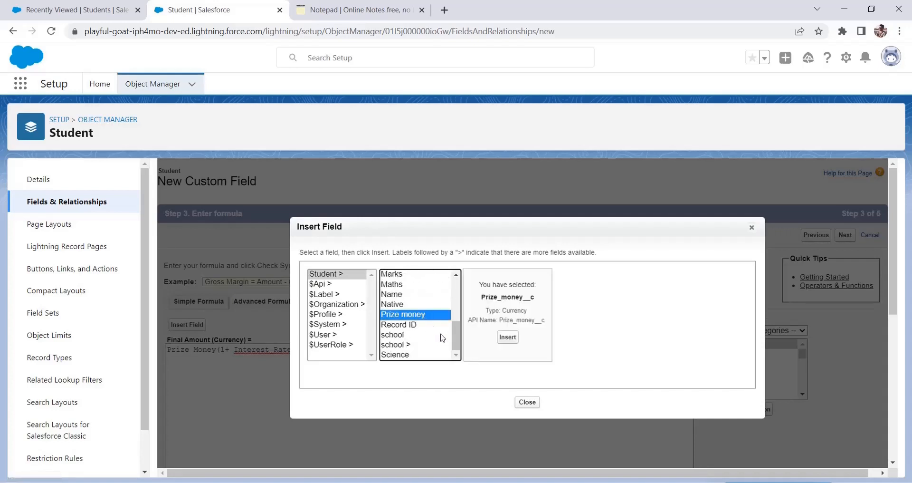
pyautogui.click(511, 340)
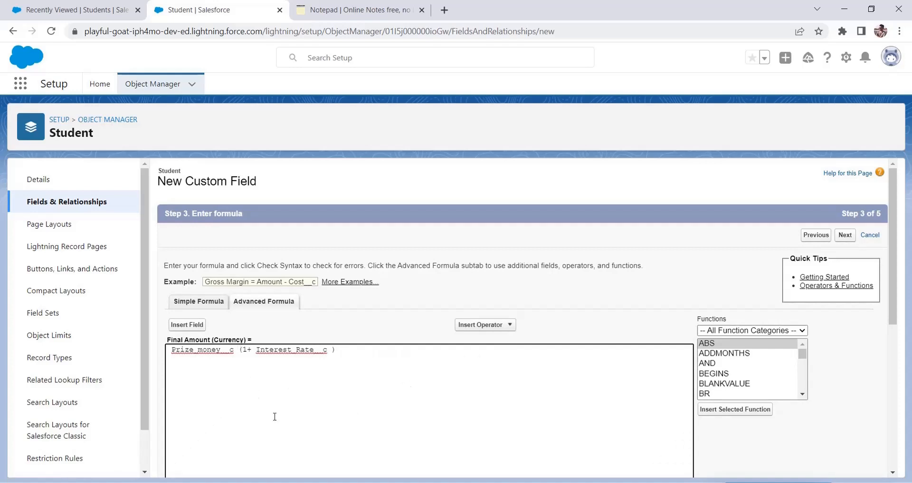
# Insert the Multiply operator between Prize_money__c and the opening parenthesis, and check the formula's syntax
pyautogui.click(494, 325)
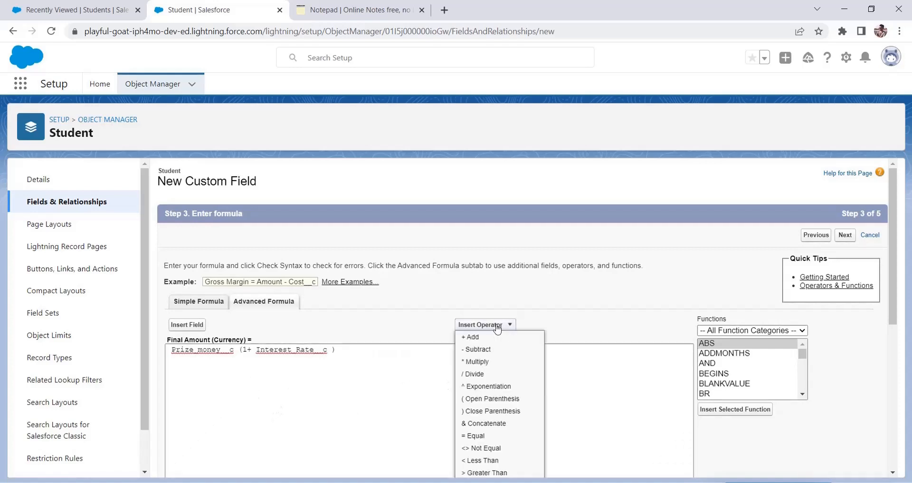
pyautogui.click(480, 365)
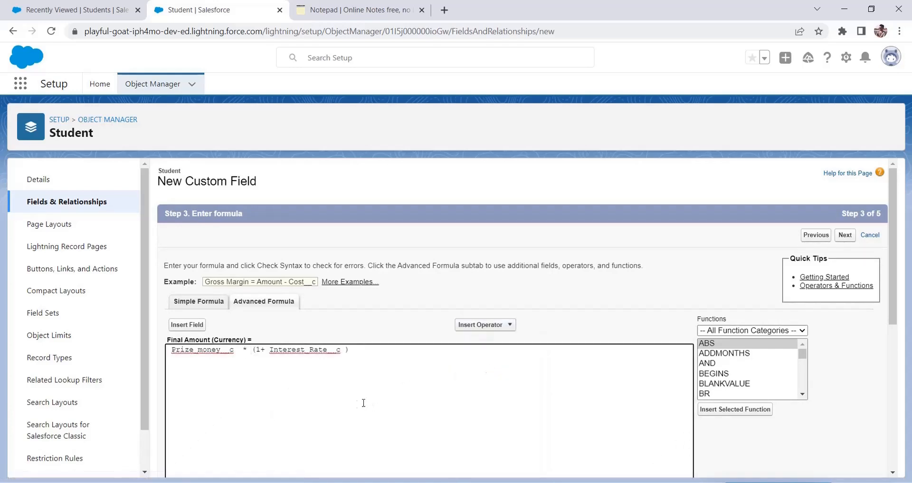
pyautogui.scroll(-3, 398, 399)
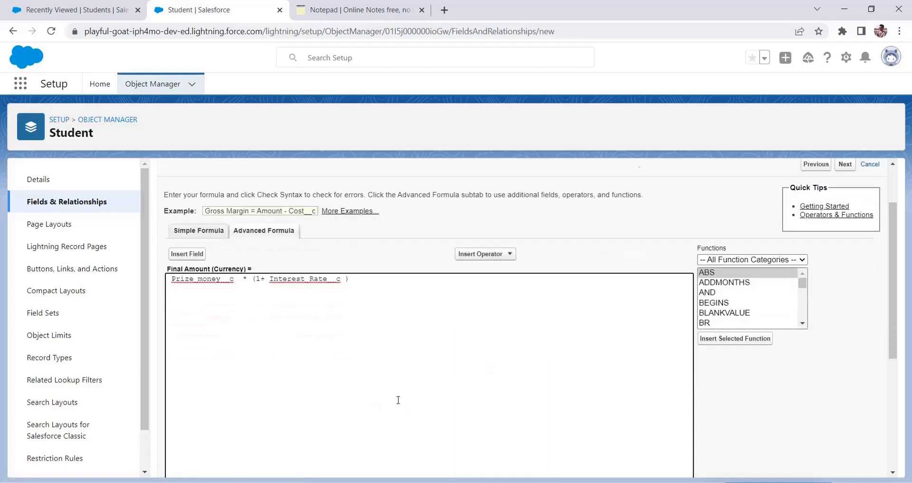
pyautogui.scroll(3, 398, 400)
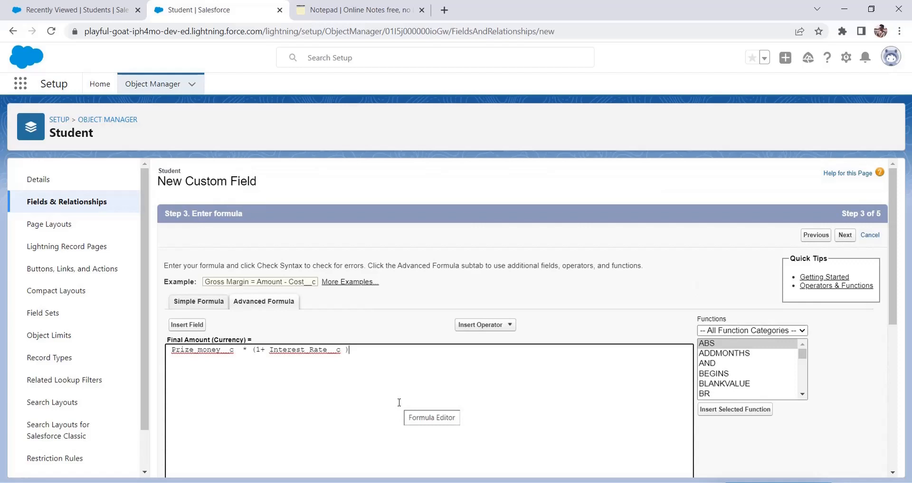
pyautogui.scroll(-3, 398, 387)
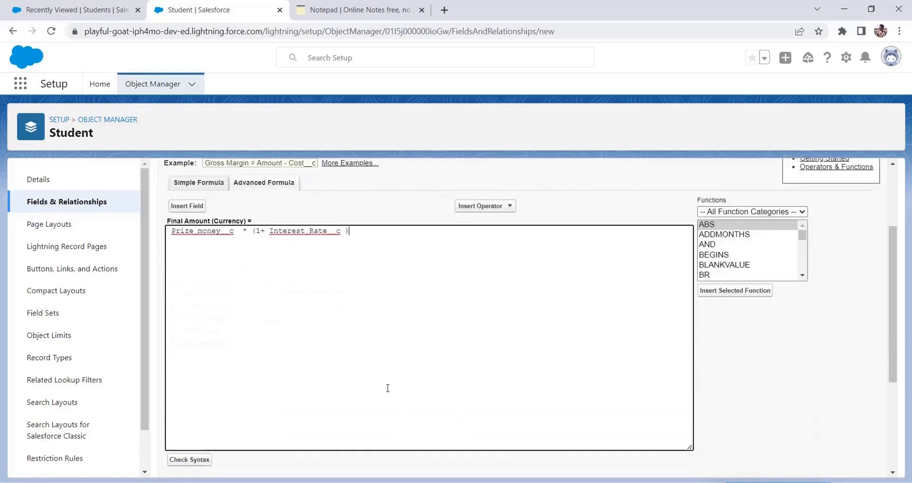
pyautogui.scroll(-3, 377, 387)
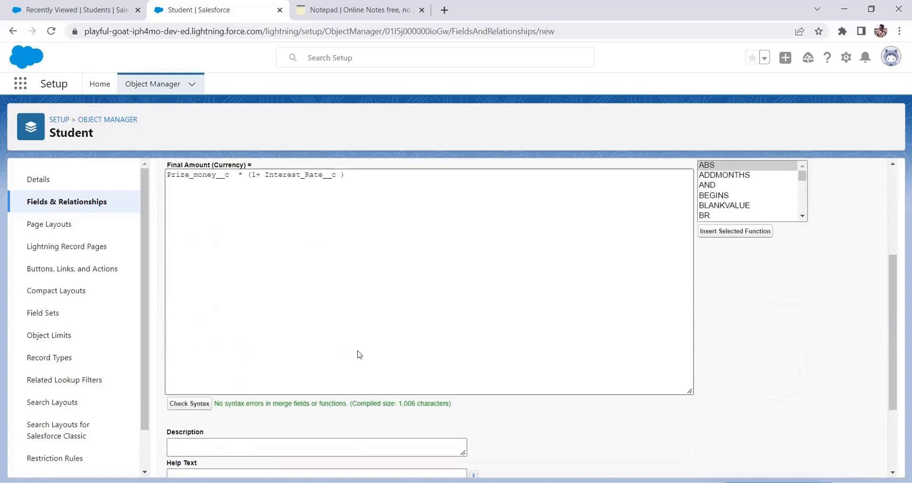
# Keep the remaining field options at their defaults and save the Final Amount field, including it on the Student Layout
pyautogui.scroll(-3, 395, 418)
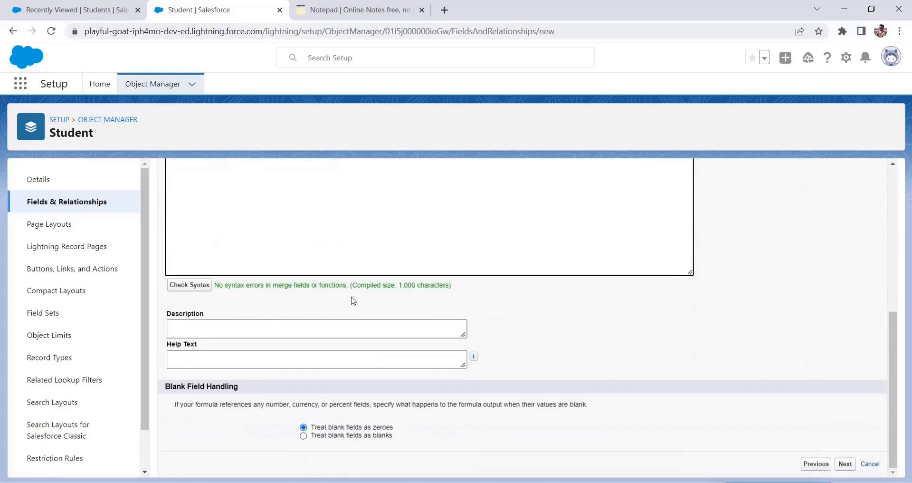
pyautogui.scroll(3, 584, 369)
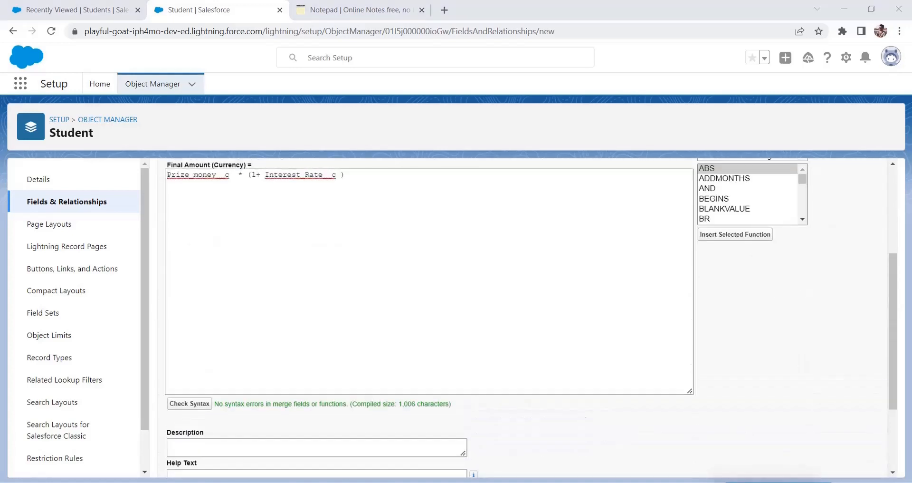
pyautogui.scroll(3, 425, 391)
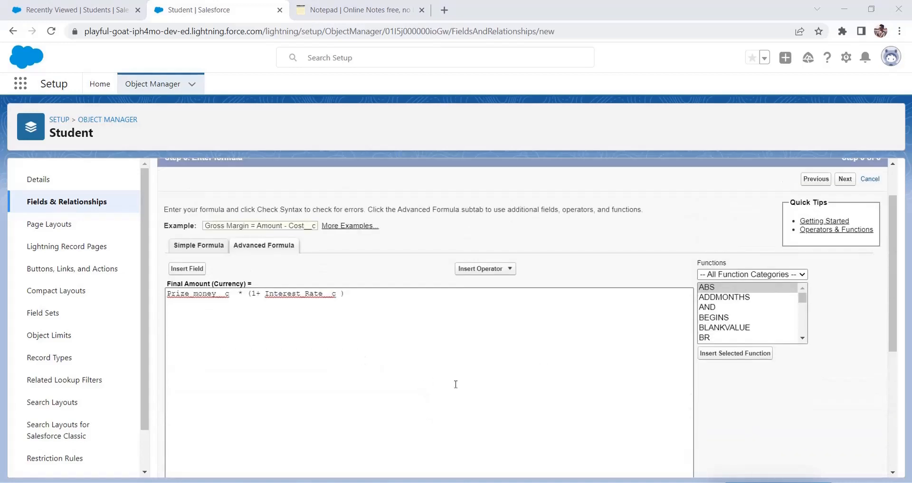
pyautogui.scroll(-5, 456, 383)
pyautogui.scroll(-3, 541, 420)
pyautogui.scroll(8, 749, 382)
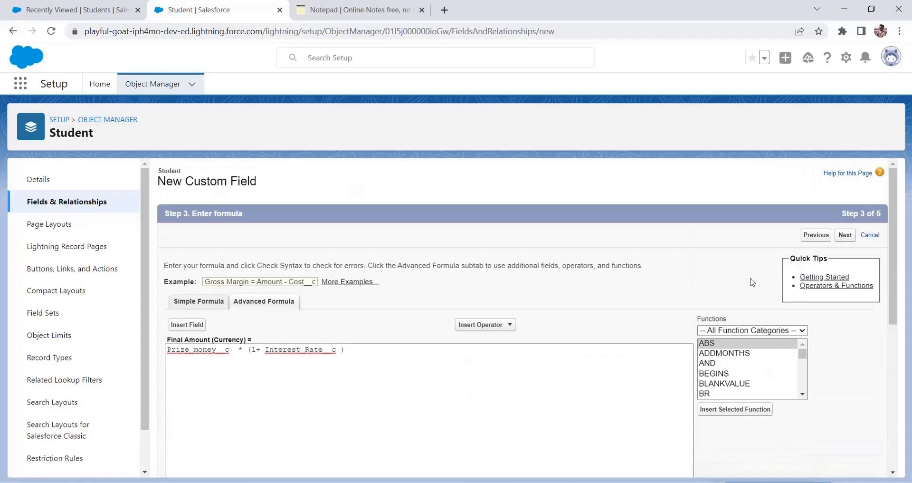
pyautogui.click(852, 240)
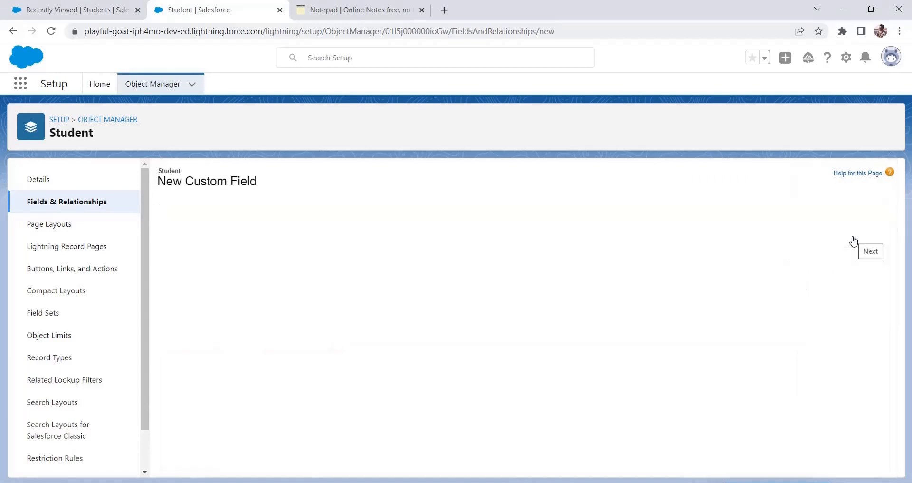
pyautogui.click(845, 239)
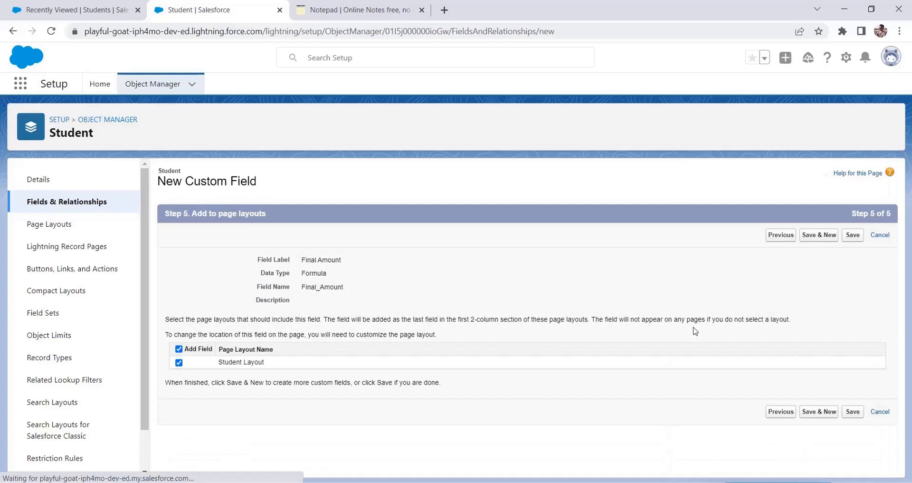
pyautogui.click(853, 235)
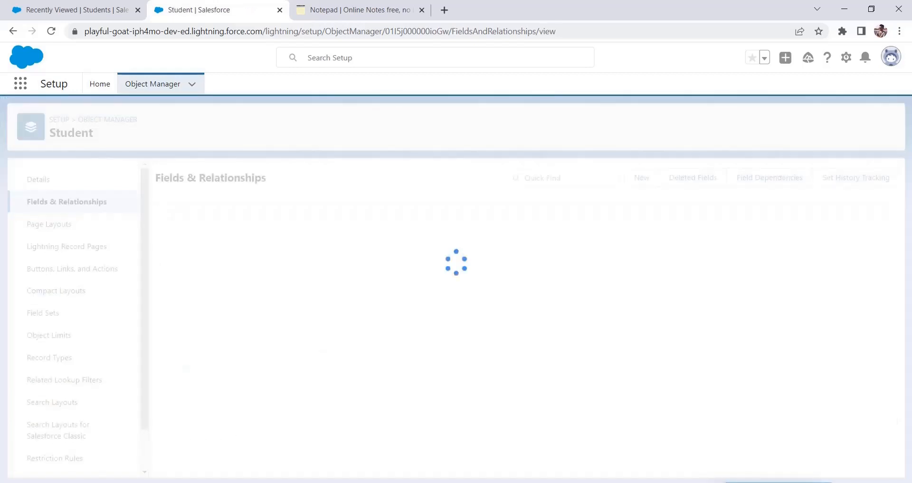
pyautogui.scroll(-1, 687, 394)
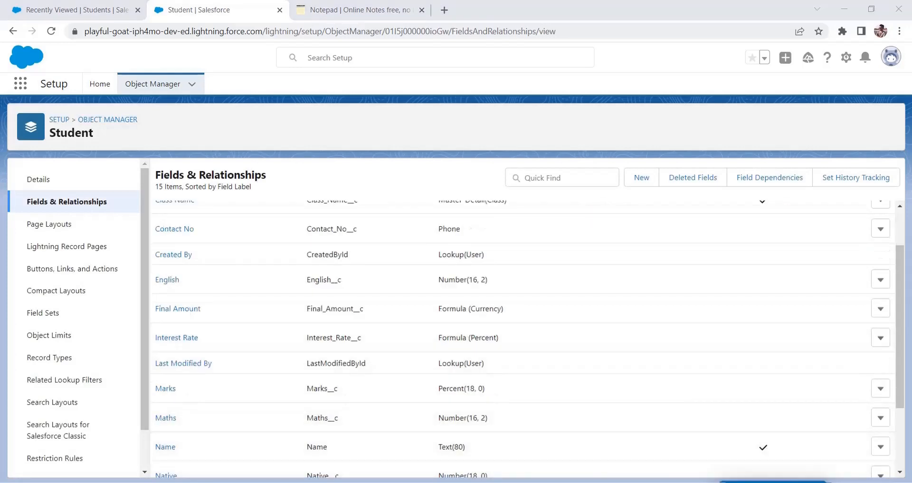
# Switch to the online Notepad notes and read the Highest Score and Lowest Score requirement
pyautogui.click(355, 10)
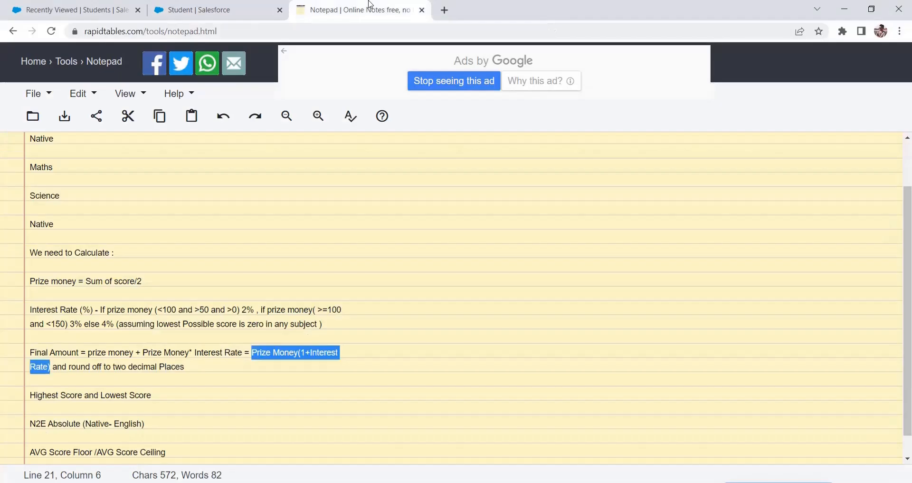
pyautogui.scroll(-1, 132, 394)
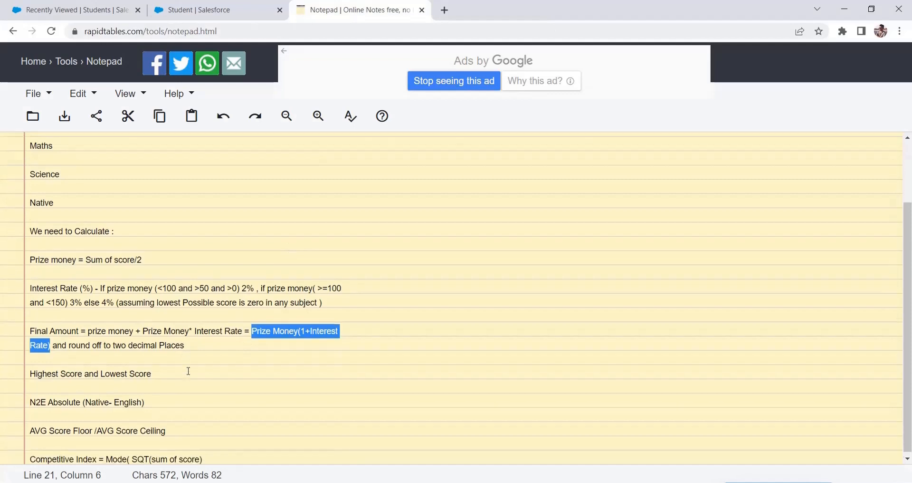
pyautogui.moveTo(38, 370); pyautogui.dragTo(149, 375)
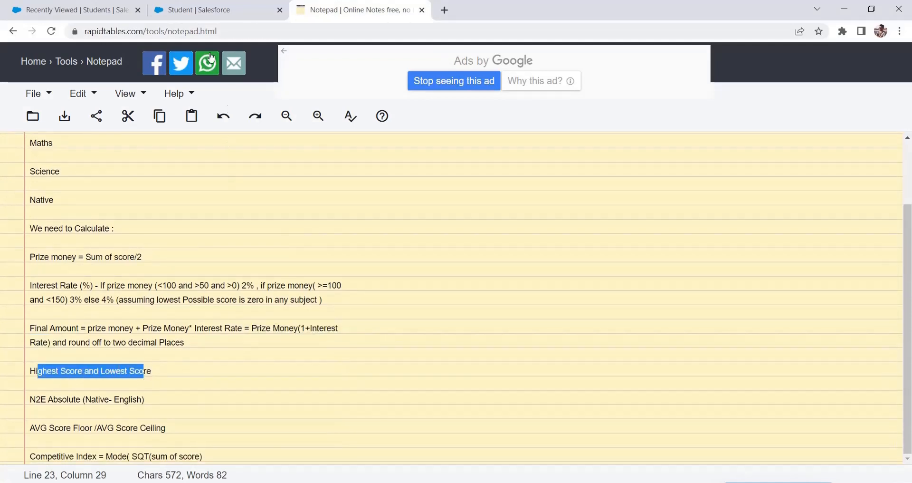
# Start a new custom field on the Student object with the Formula data type and the Number return type
pyautogui.click(217, 10)
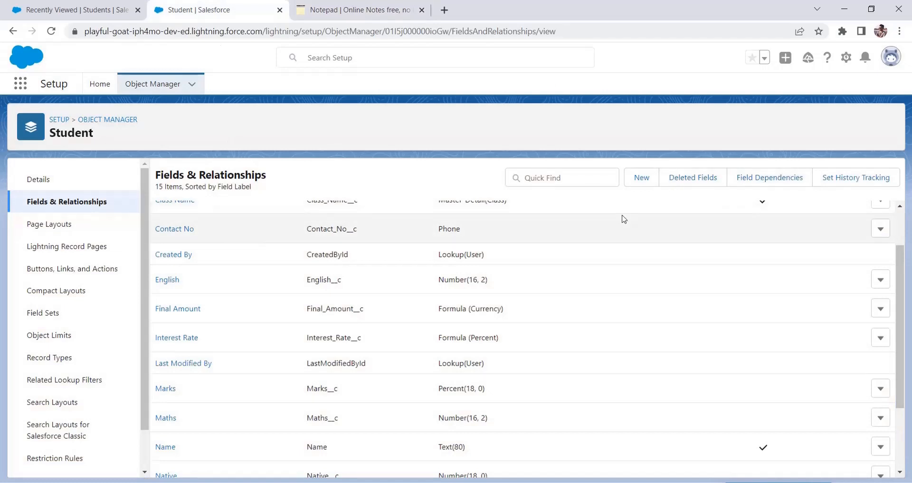
pyautogui.click(641, 178)
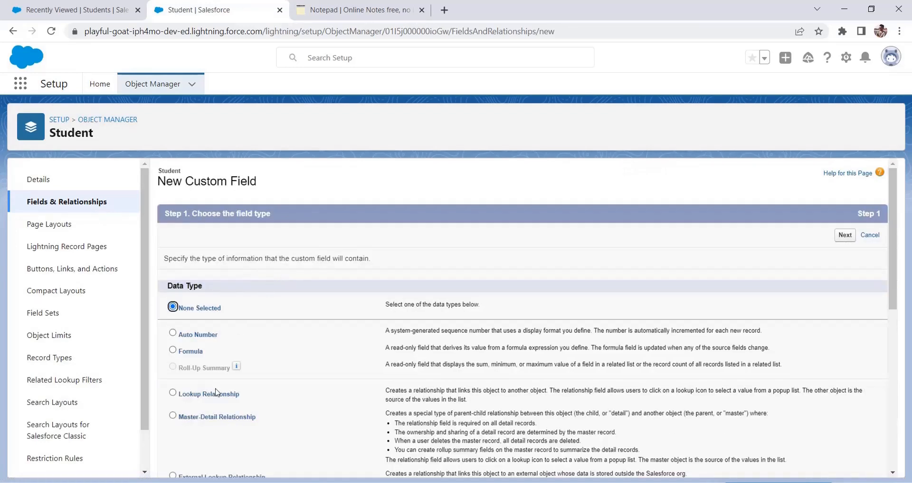
pyautogui.scroll(-3, 217, 392)
pyautogui.scroll(1, 195, 306)
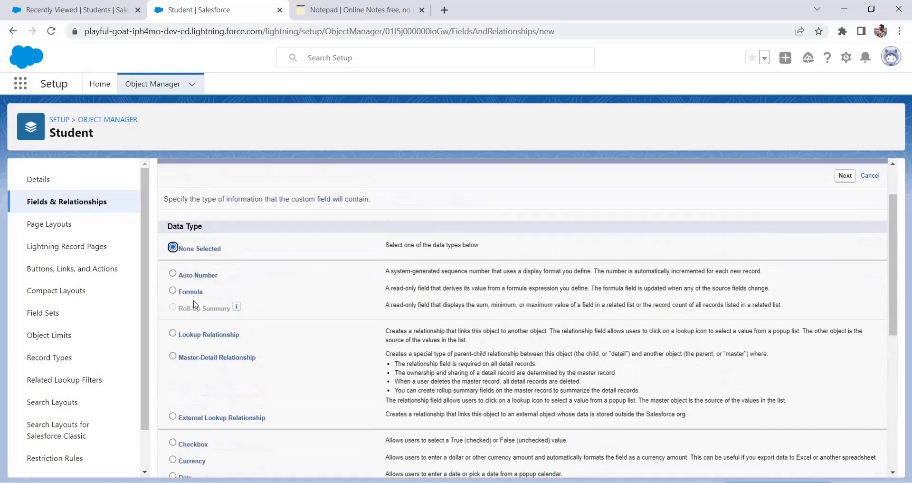
pyautogui.click(205, 293)
pyautogui.click(844, 176)
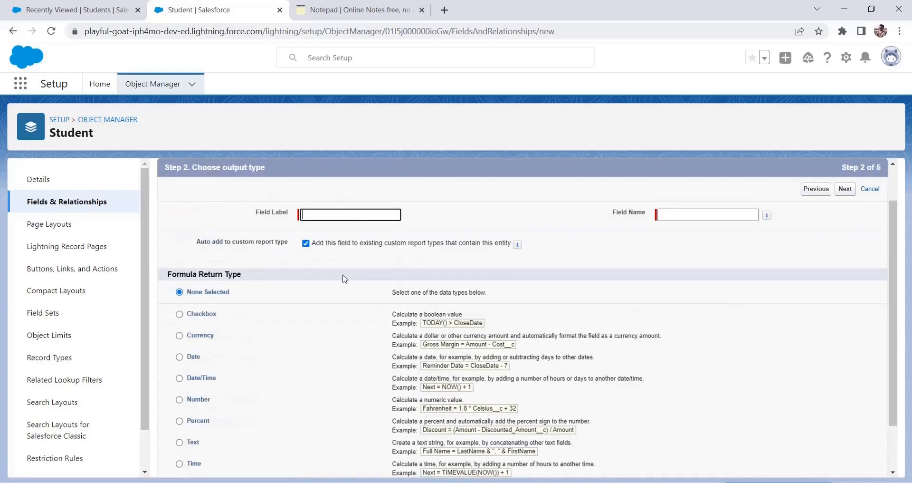
pyautogui.click(189, 403)
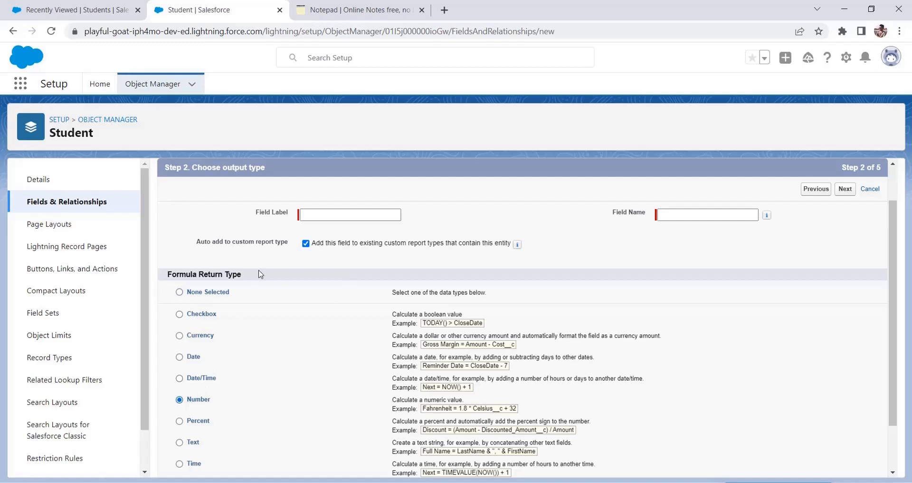
# Copy "Highest Score" from the notes as the field label, use Highest_Score as the field name, and continue to the formula entry
pyautogui.click(372, 6)
pyautogui.moveTo(31, 372); pyautogui.dragTo(81, 372)
pyautogui.rightClick(72, 371)
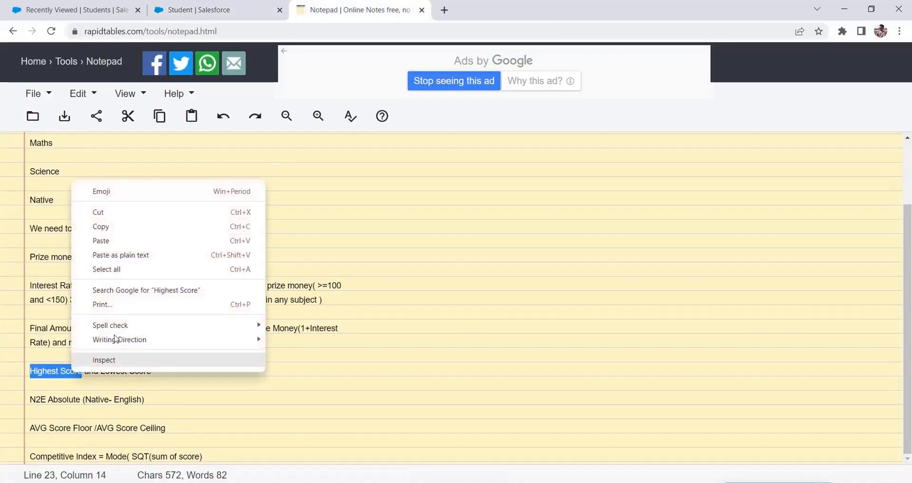
pyautogui.click(141, 227)
pyautogui.click(252, 8)
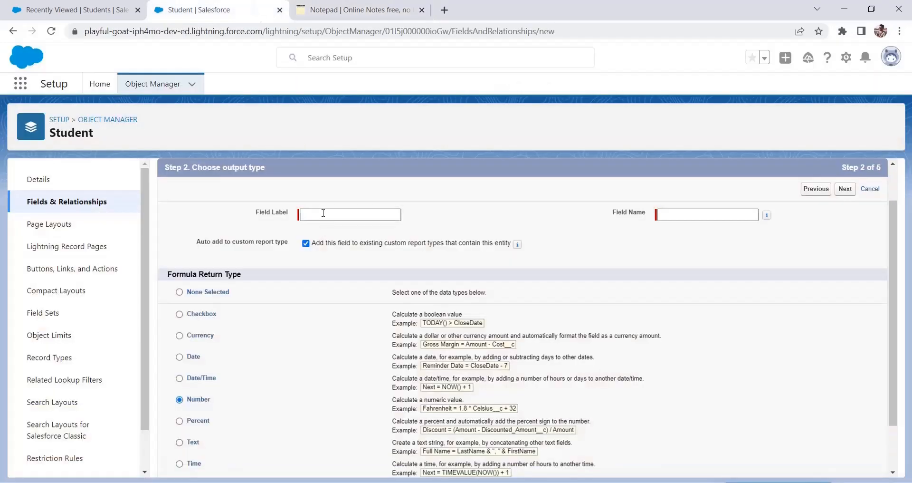
pyautogui.click(324, 214)
pyautogui.hotkey('ctrl', 'v')
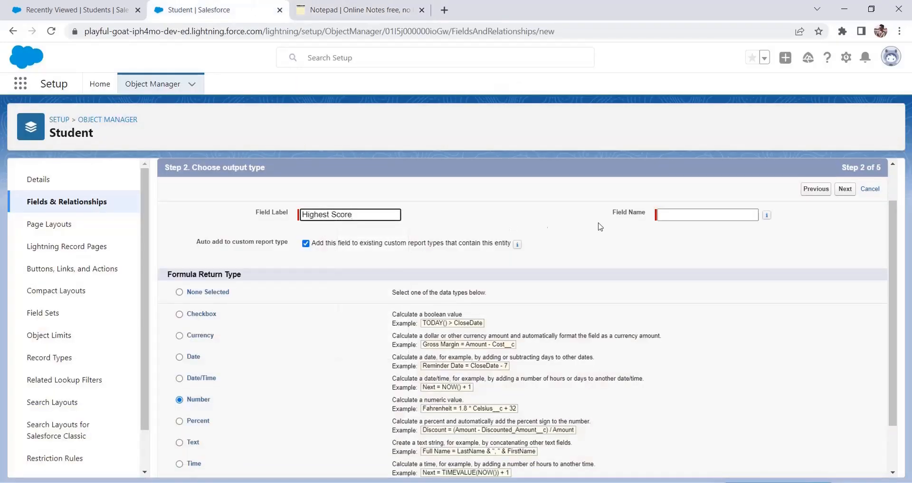
pyautogui.click(712, 215)
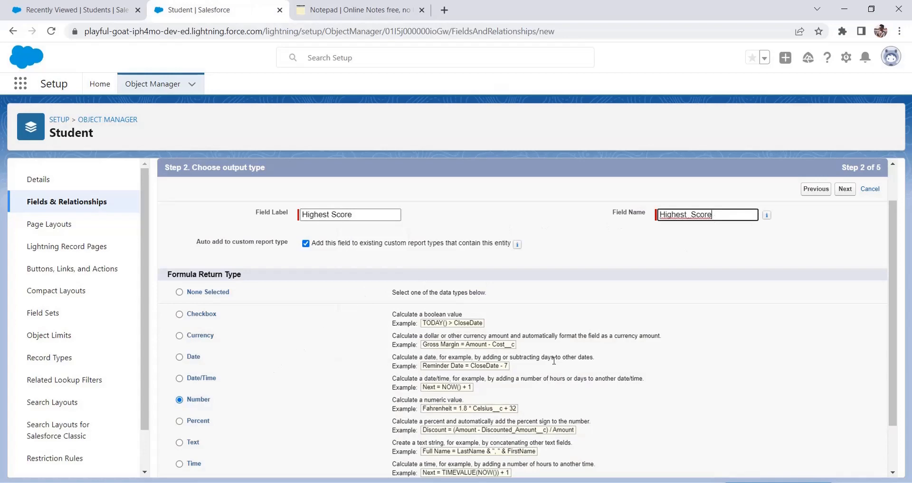
pyautogui.scroll(-2, 741, 465)
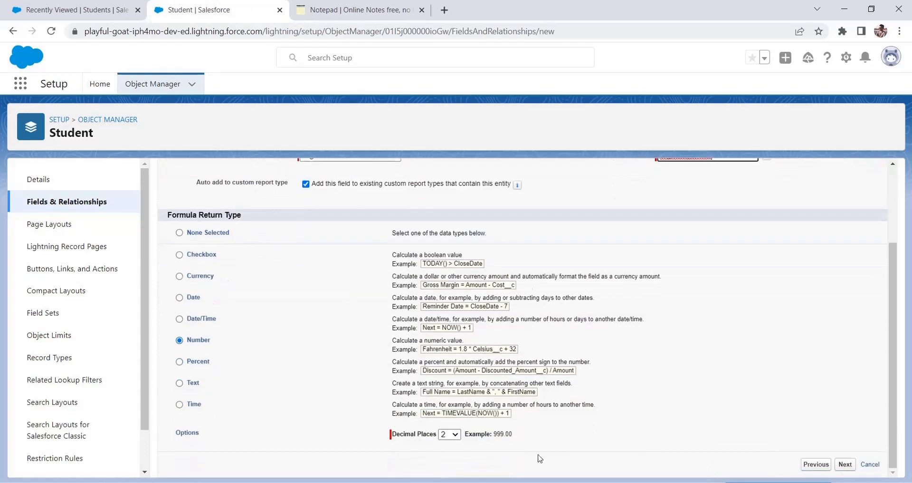
pyautogui.scroll(1, 710, 370)
pyautogui.scroll(2, 732, 357)
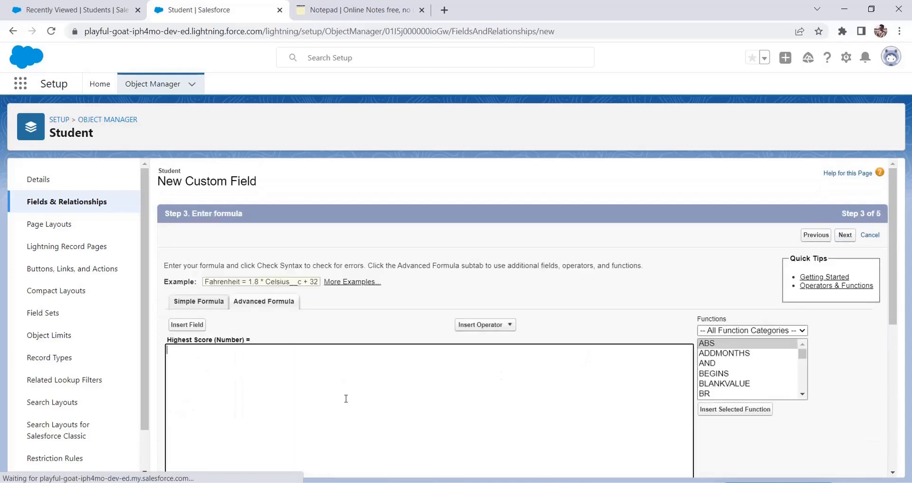
# Filter the functions to the Math category and insert the MAX function into the Highest Score formula
pyautogui.scroll(-1, 441, 356)
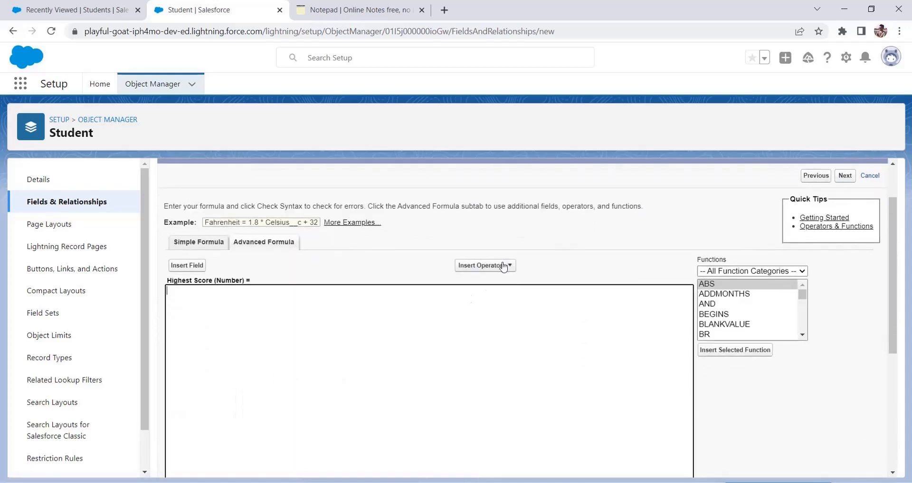
pyautogui.moveTo(803, 295); pyautogui.dragTo(804, 317)
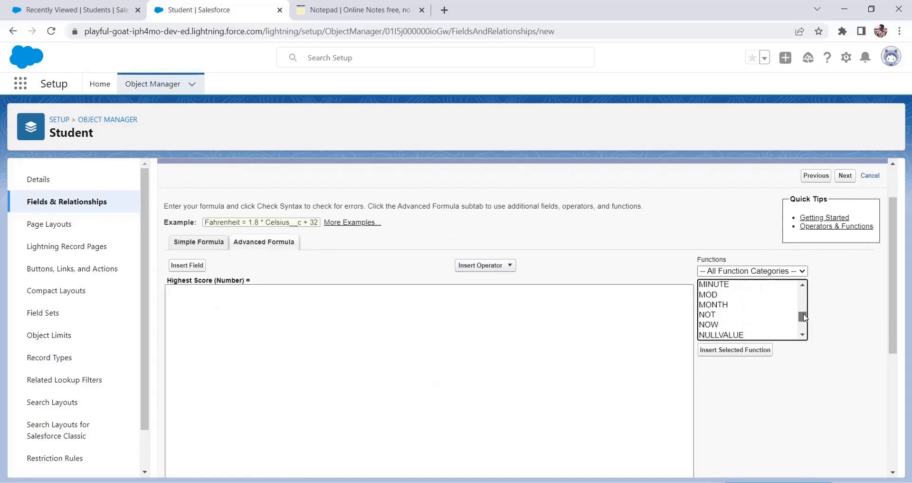
pyautogui.click(747, 272)
pyautogui.click(756, 309)
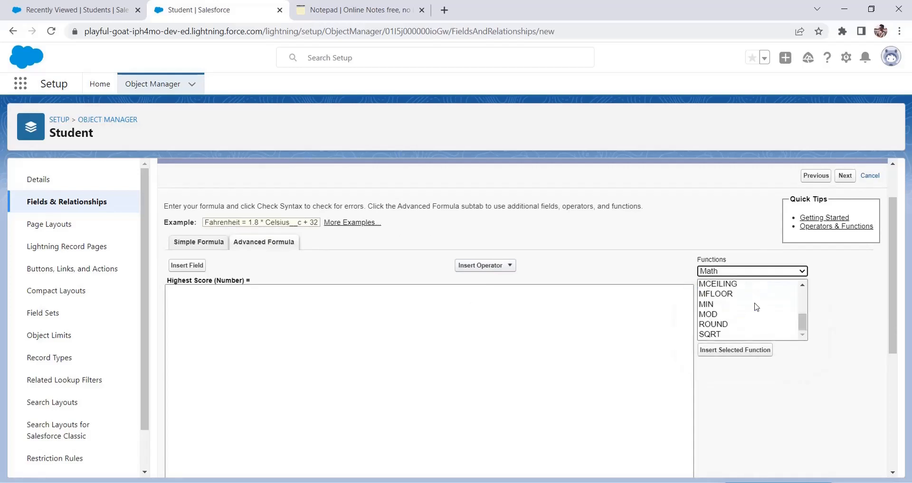
pyautogui.moveTo(804, 324); pyautogui.dragTo(803, 313)
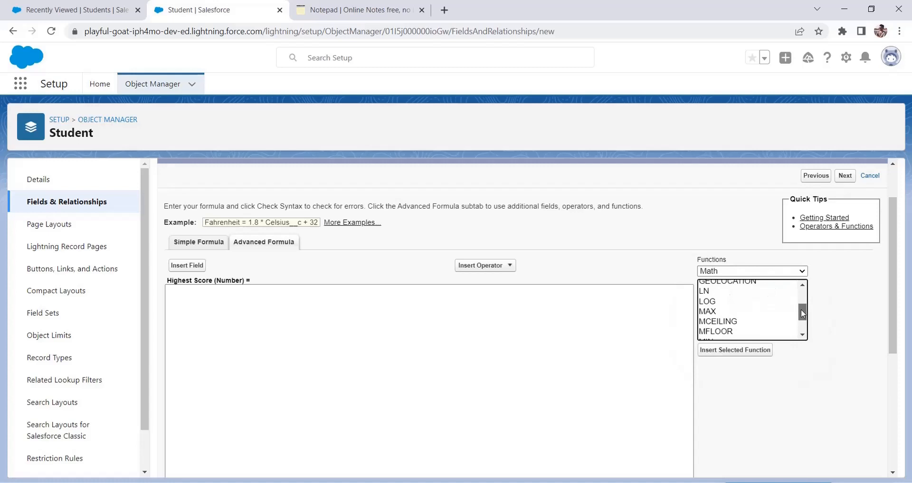
pyautogui.click(720, 312)
pyautogui.click(734, 350)
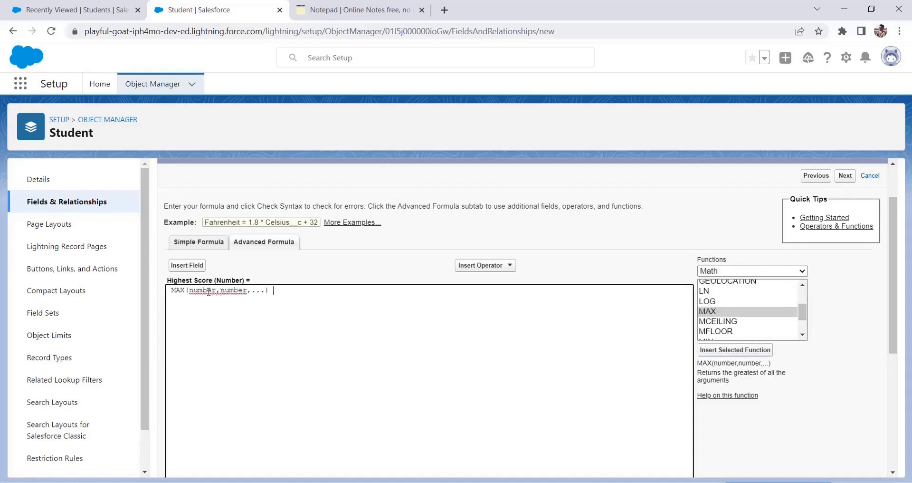
# Replace the first number placeholder in the MAX function with the Student field Science__c
pyautogui.moveTo(217, 289); pyautogui.dragTo(189, 290)
pyautogui.click(187, 265)
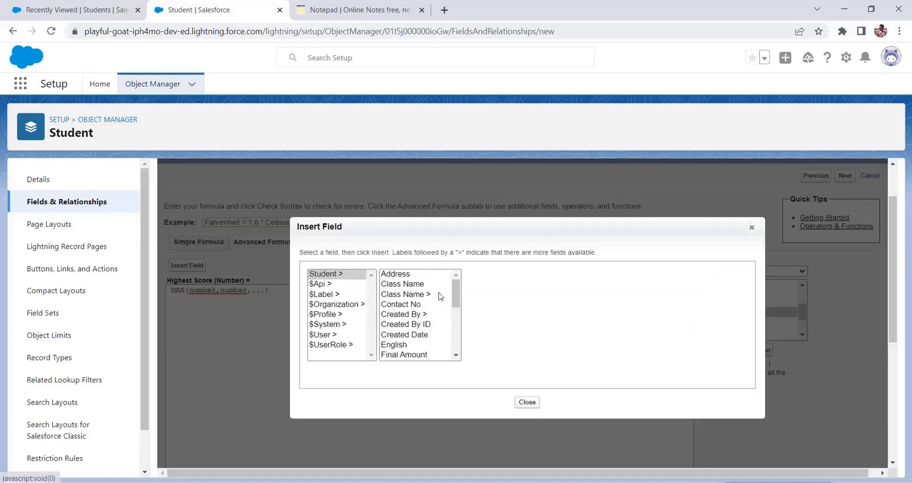
pyautogui.scroll(-5, 428, 314)
pyautogui.click(405, 356)
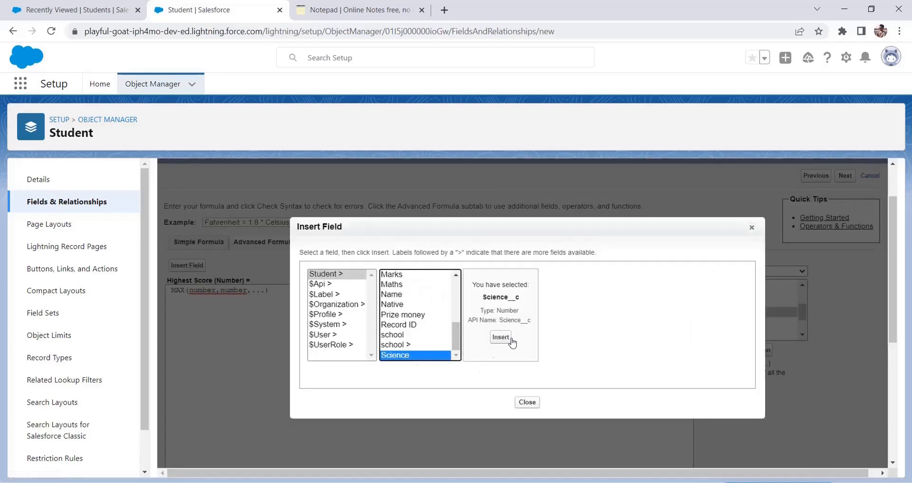
pyautogui.click(512, 341)
# Replace the second number placeholder in the MAX function with the Student field Native__c
pyautogui.moveTo(247, 291); pyautogui.dragTo(273, 291)
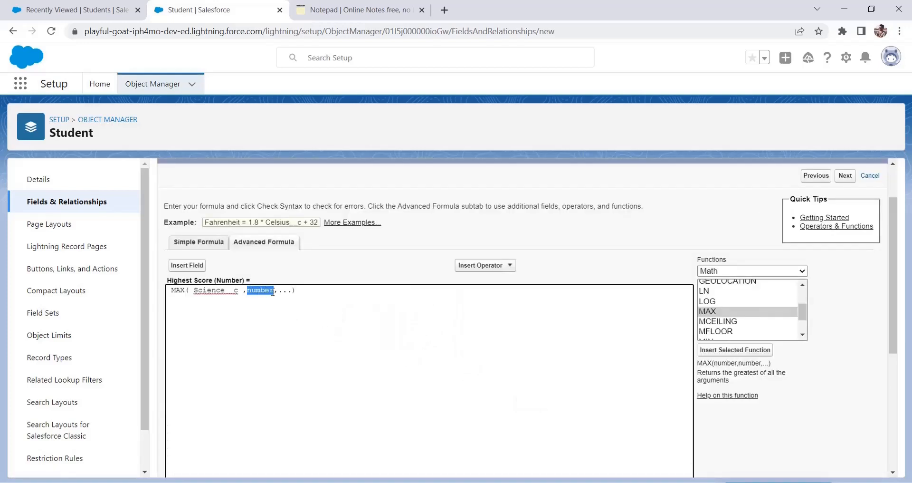
pyautogui.click(203, 265)
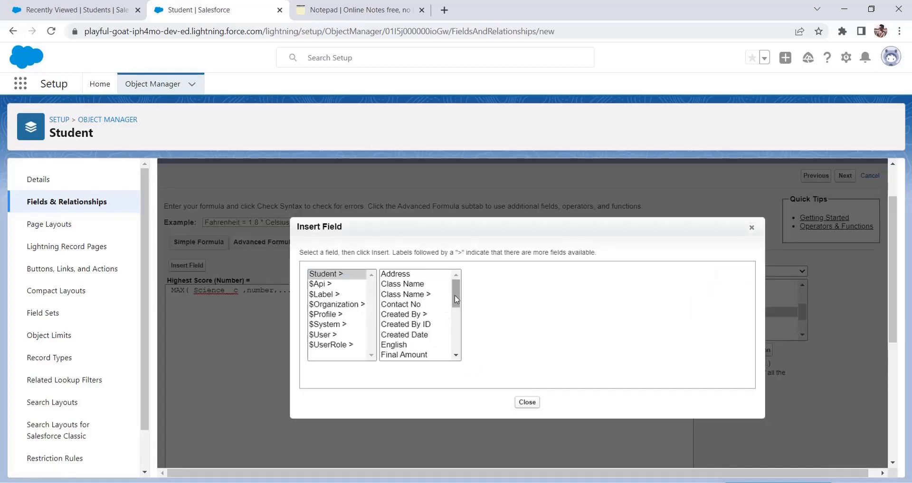
pyautogui.moveTo(448, 300); pyautogui.dragTo(458, 355)
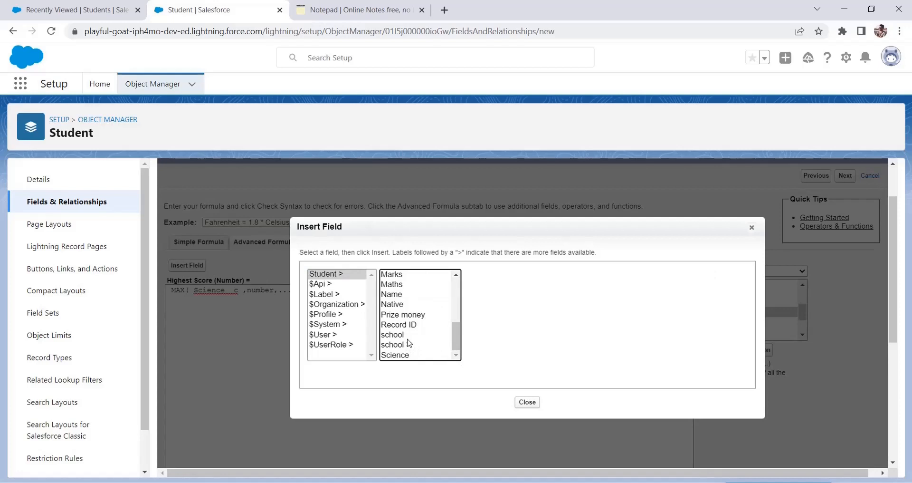
pyautogui.click(398, 306)
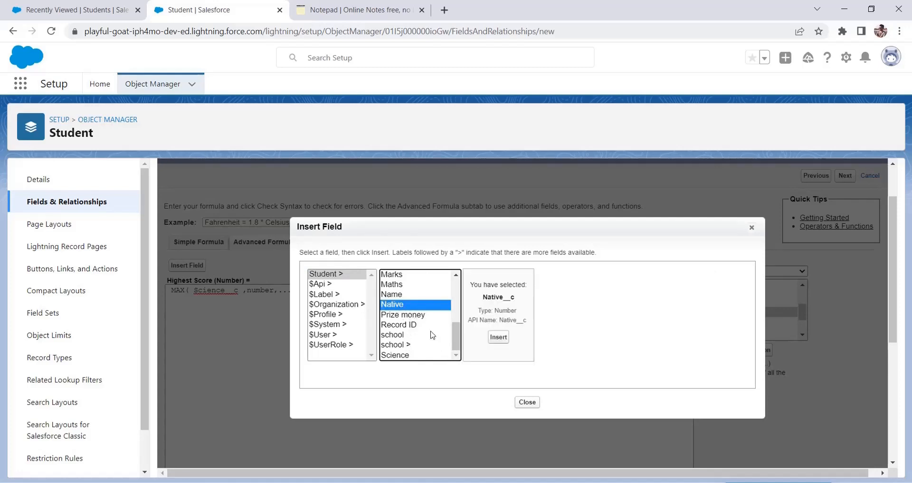
pyautogui.click(498, 337)
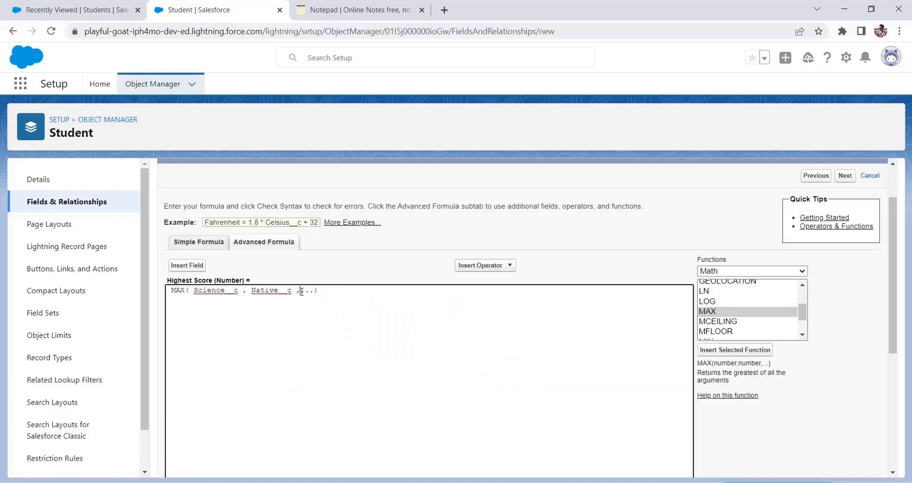
# Add the Student fields English__c and Maths__c as further MAX arguments and remove the leftover ellipsis before the closing parenthesis
pyautogui.click(187, 265)
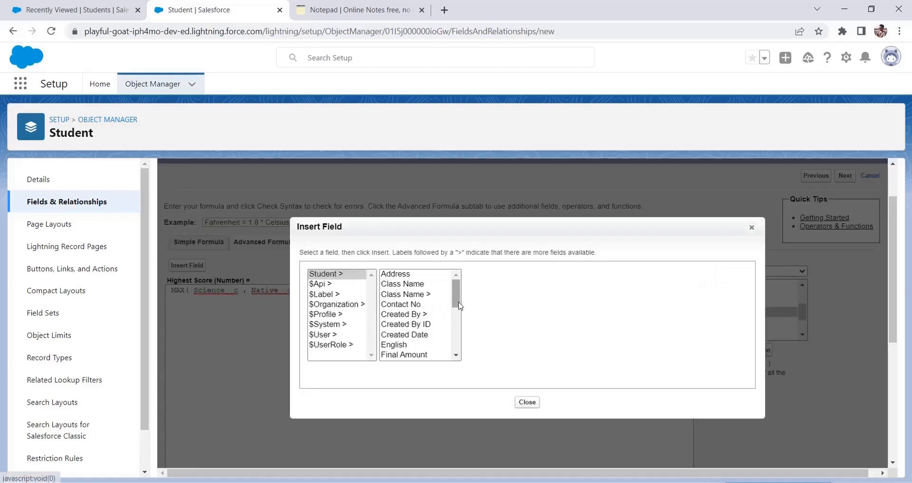
pyautogui.click(394, 344)
pyautogui.click(496, 338)
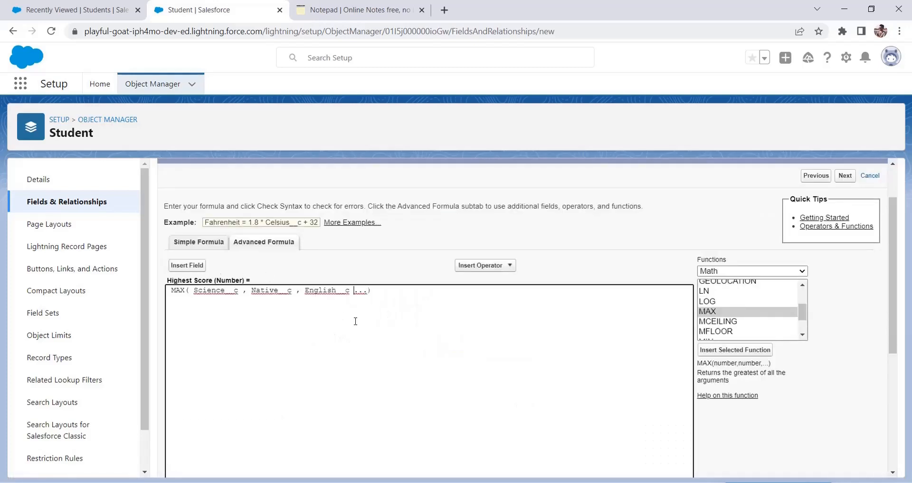
pyautogui.click(198, 267)
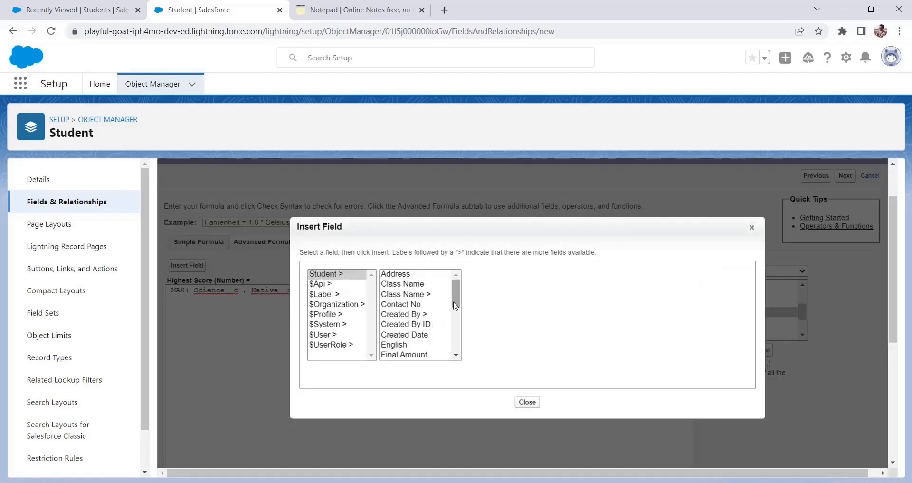
pyautogui.scroll(-4, 414, 340)
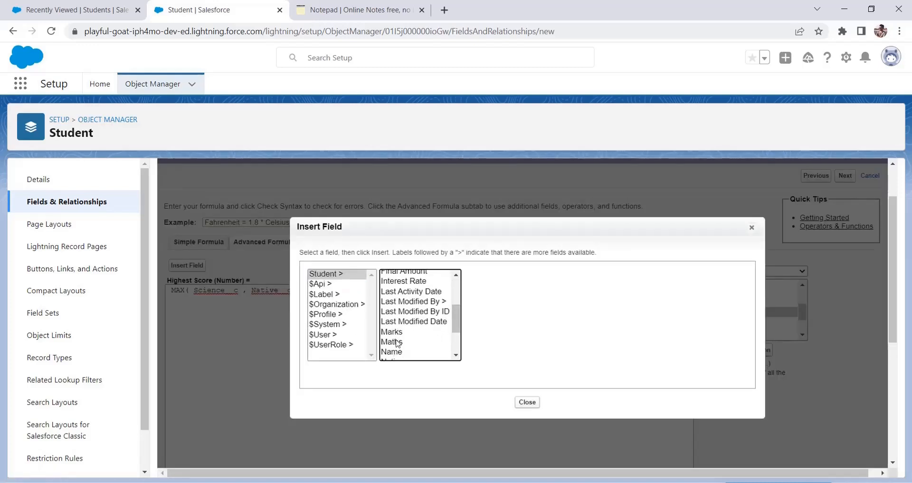
pyautogui.click(396, 342)
pyautogui.click(489, 337)
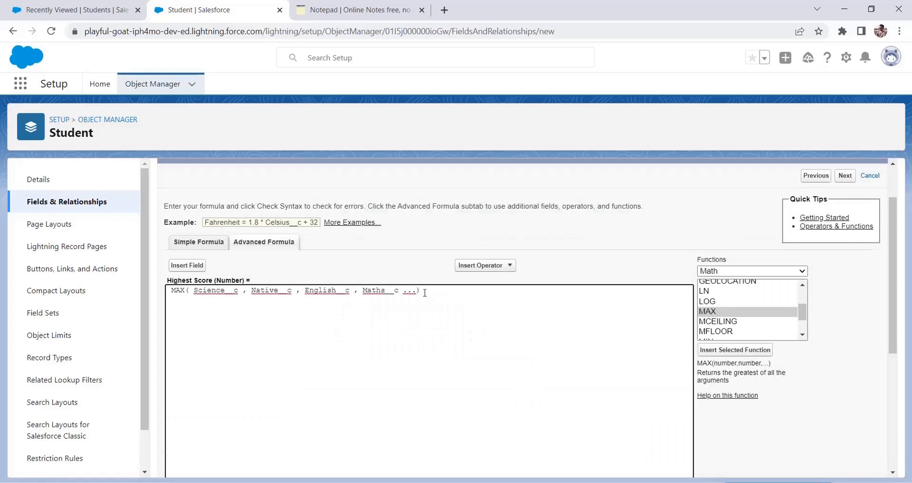
pyautogui.press('BackSpace')
pyautogui.press('BackSpace')
pyautogui.press('BackSpace')
pyautogui.press('BackSpace')
# Copy the parenthesised list of score fields from the MAX formula and check the formula's syntax
pyautogui.moveTo(451, 289); pyautogui.dragTo(187, 289)
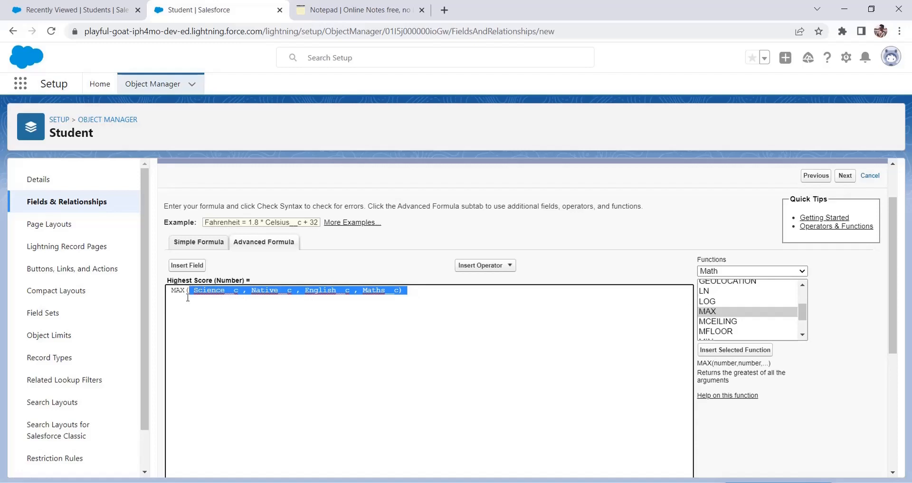
pyautogui.click(187, 292)
pyautogui.moveTo(194, 291); pyautogui.dragTo(408, 290)
pyautogui.rightClick(367, 290)
pyautogui.click(395, 147)
pyautogui.scroll(-4, 445, 315)
pyautogui.scroll(5, 438, 342)
pyautogui.scroll(-4, 438, 342)
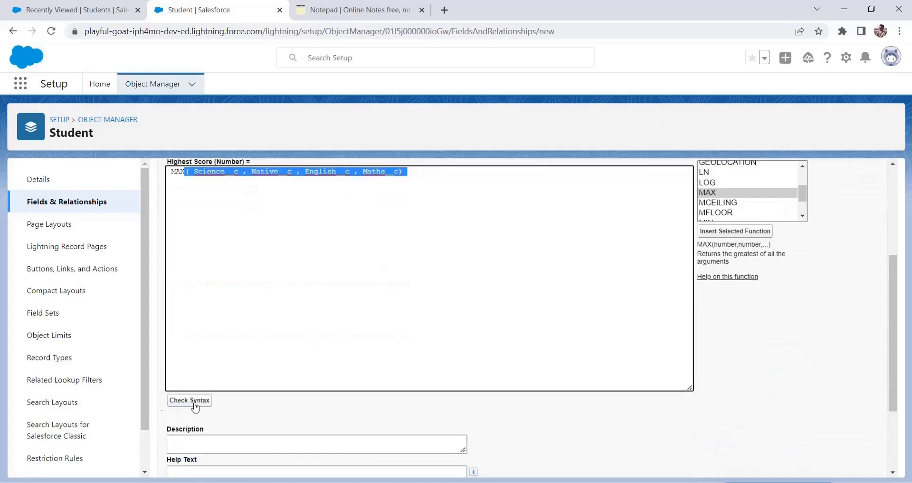
pyautogui.click(188, 400)
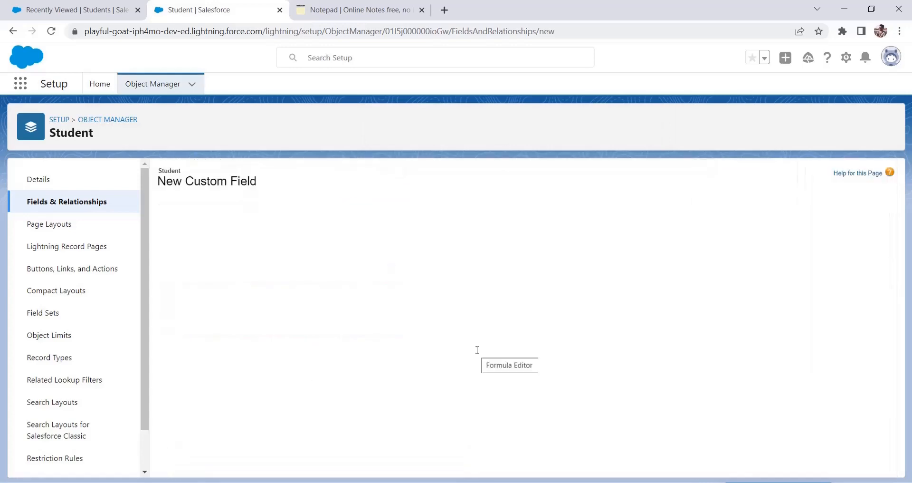
# Keep the default field-level security and page layout settings, and save the Highest Score field with the option to create another
pyautogui.scroll(4, 462, 357)
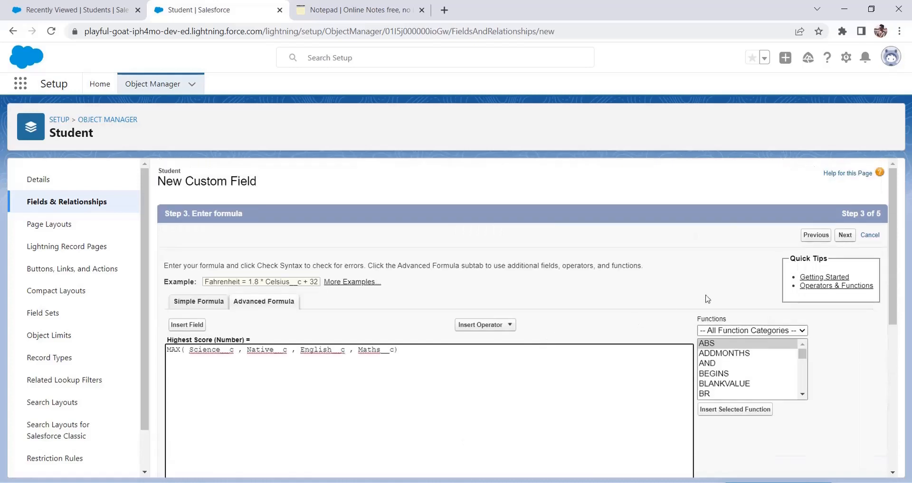
pyautogui.click(845, 236)
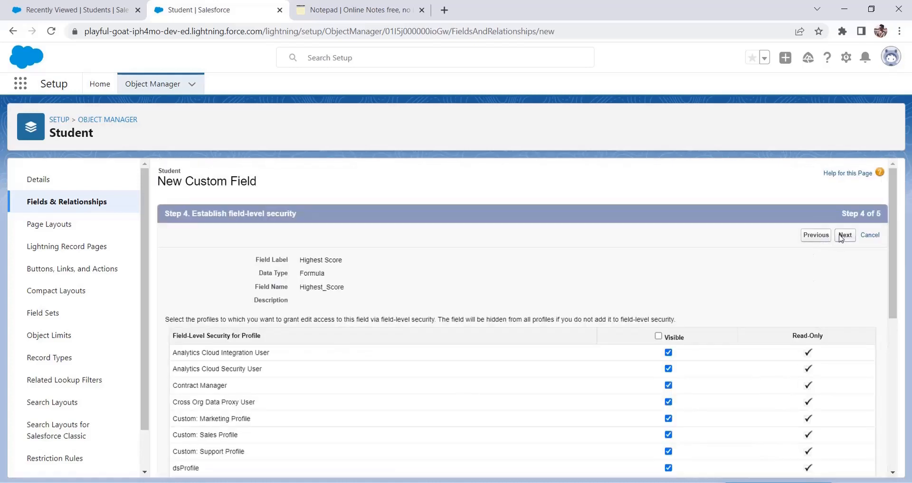
pyautogui.click(844, 236)
pyautogui.click(820, 236)
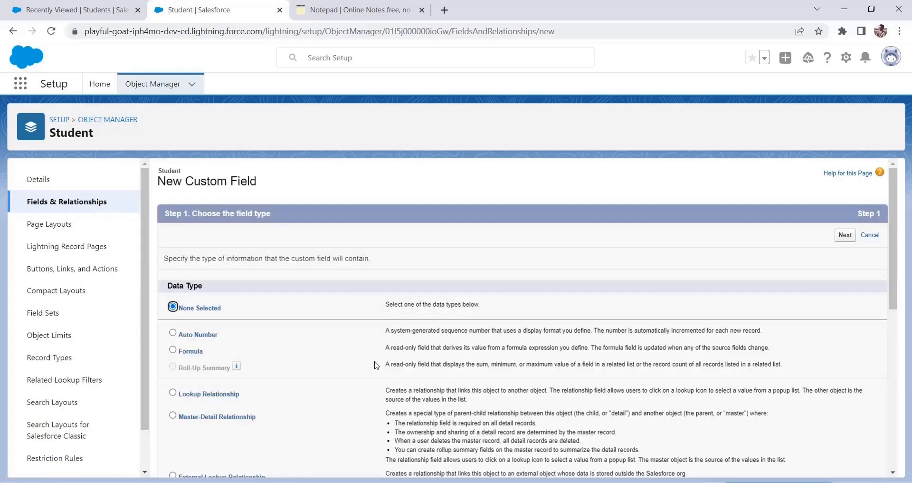
# Set up the new Student field as a formula labelled Lowest Score, named Lowest_Score, returning a Number with 2 decimal places
pyautogui.click(194, 353)
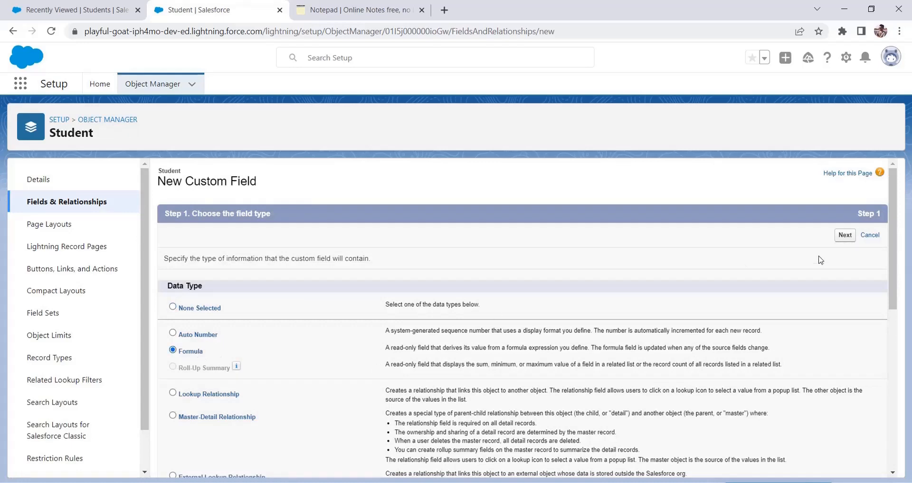
pyautogui.click(842, 237)
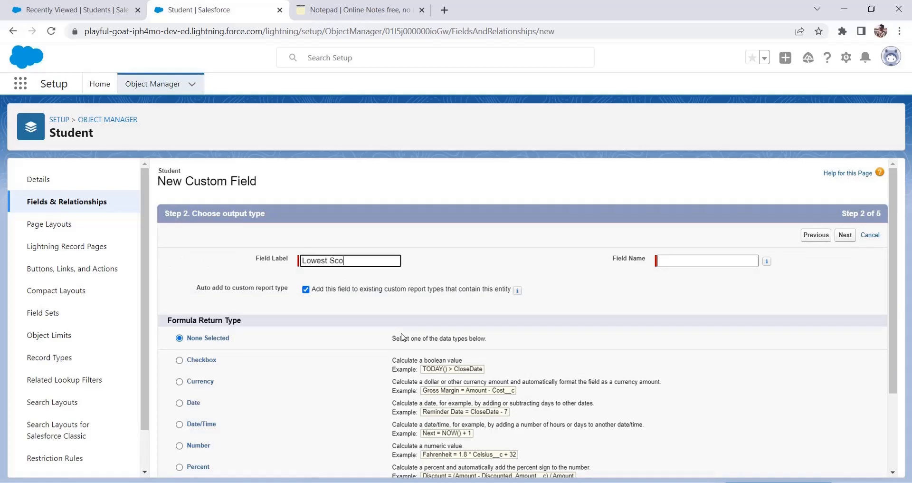
pyautogui.click(704, 261)
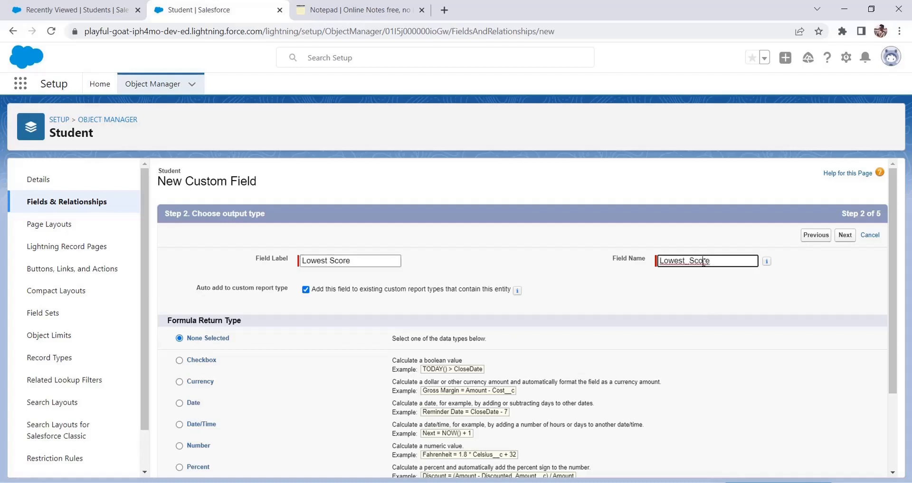
pyautogui.click(662, 329)
pyautogui.scroll(-2, 278, 362)
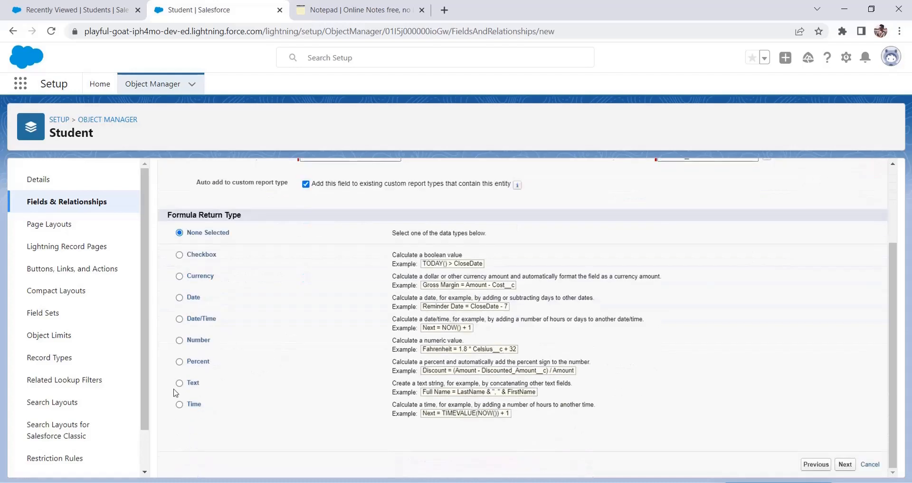
pyautogui.click(194, 340)
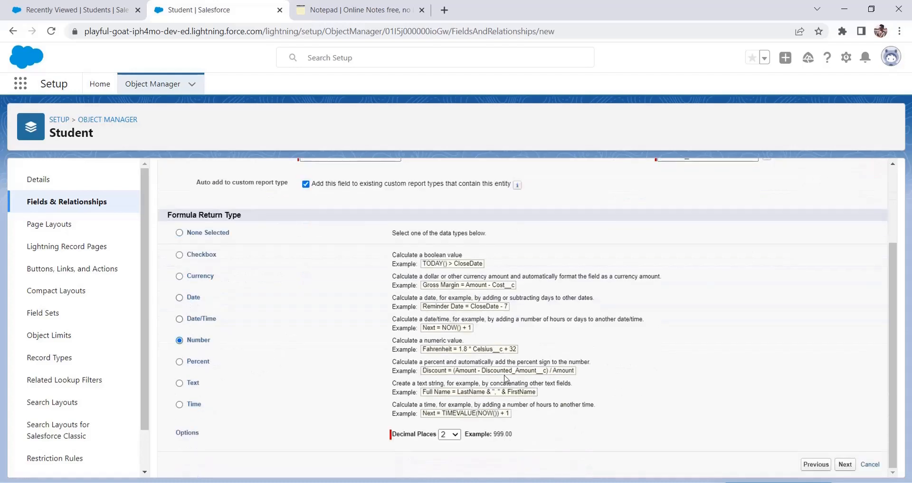
pyautogui.scroll(2, 505, 378)
pyautogui.click(845, 235)
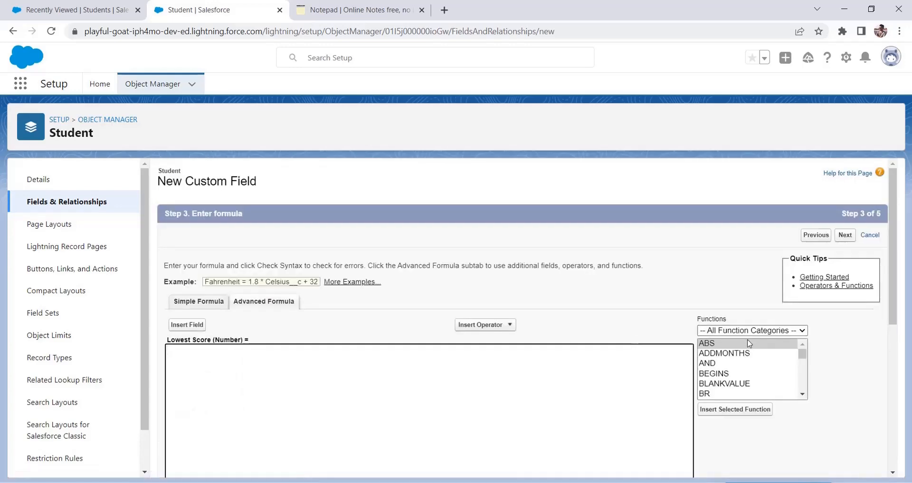
# Insert the MIN function from the Math category into the Lowest Score formula
pyautogui.click(750, 331)
pyautogui.click(732, 362)
pyautogui.click(730, 332)
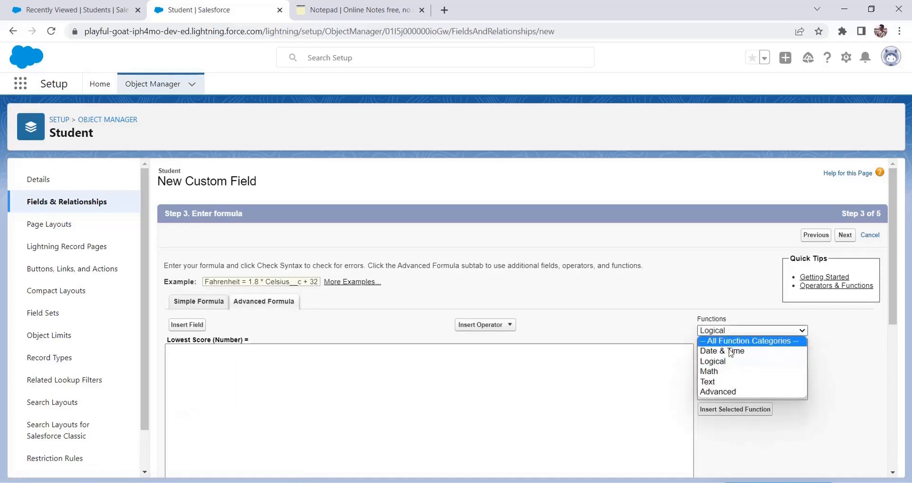
pyautogui.click(709, 371)
pyautogui.moveTo(800, 352); pyautogui.dragTo(806, 380)
pyautogui.click(707, 369)
pyautogui.click(735, 409)
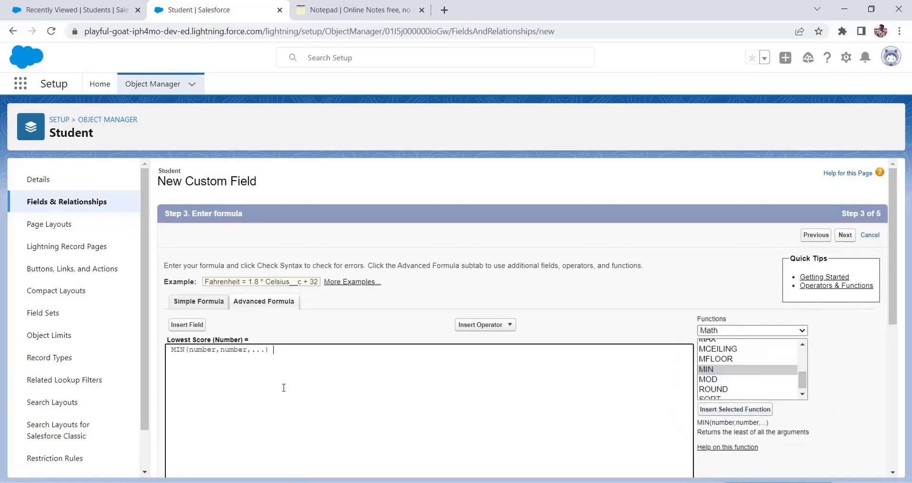
# Replace MIN's placeholder arguments with the copied list Science__c, Native__c, English__c, Maths__c and check the formula's syntax
pyautogui.moveTo(186, 350); pyautogui.dragTo(315, 350)
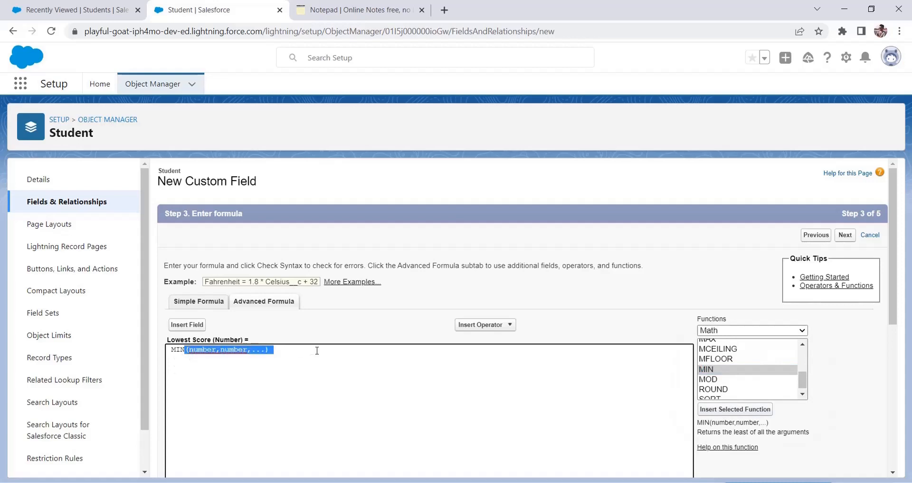
pyautogui.write('( Science__c , Native__c , English__c , Maths__c)')
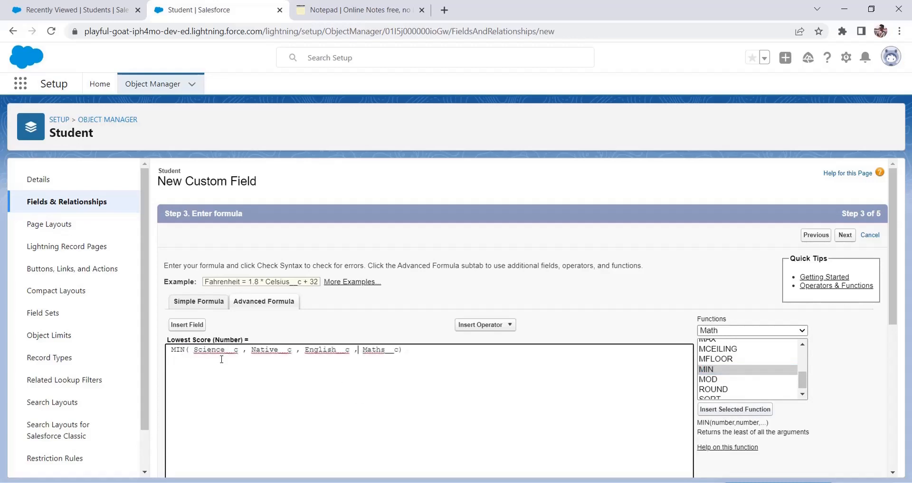
pyautogui.scroll(-3, 222, 360)
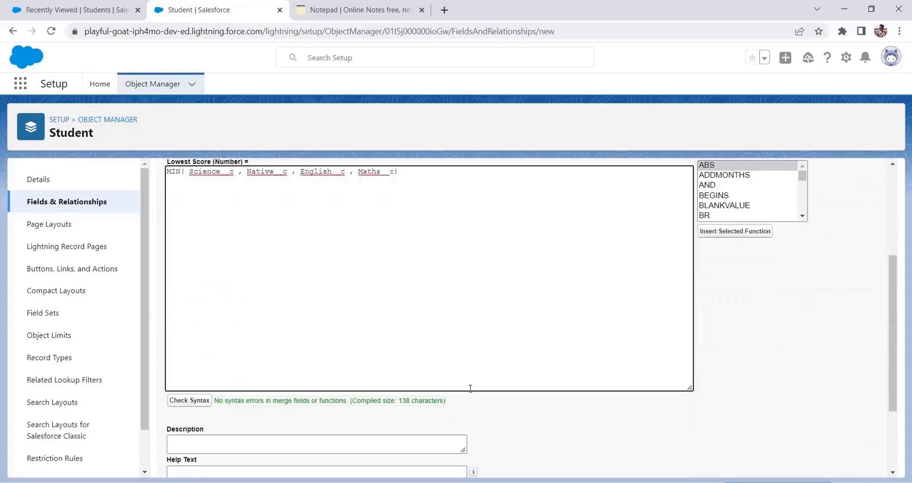
# Keep the default field-level security and page layout settings, and save the Lowest Score field
pyautogui.scroll(4, 473, 380)
pyautogui.click(845, 235)
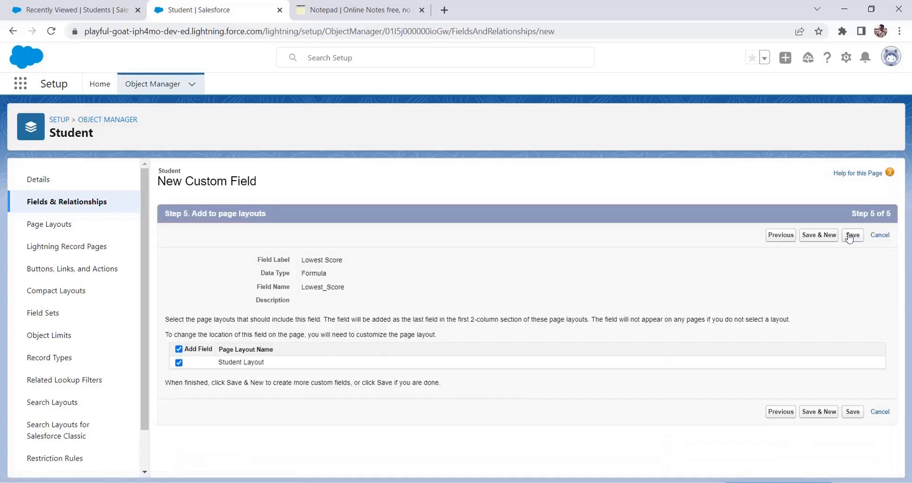
pyautogui.click(851, 235)
# Switch to the online notepad and review the score entries and the Final Amount rounding requirement
pyautogui.click(361, 10)
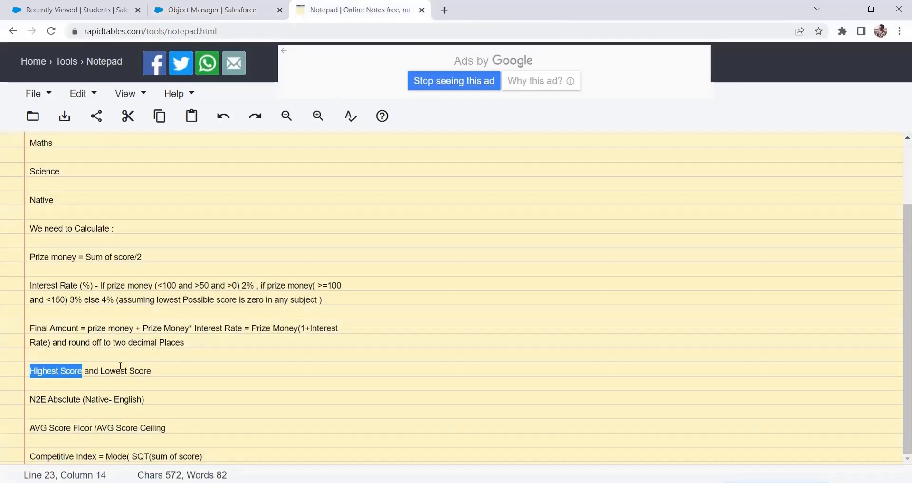
pyautogui.moveTo(168, 370); pyautogui.dragTo(15, 369)
pyautogui.moveTo(51, 329); pyautogui.dragTo(145, 341)
pyautogui.click(134, 342)
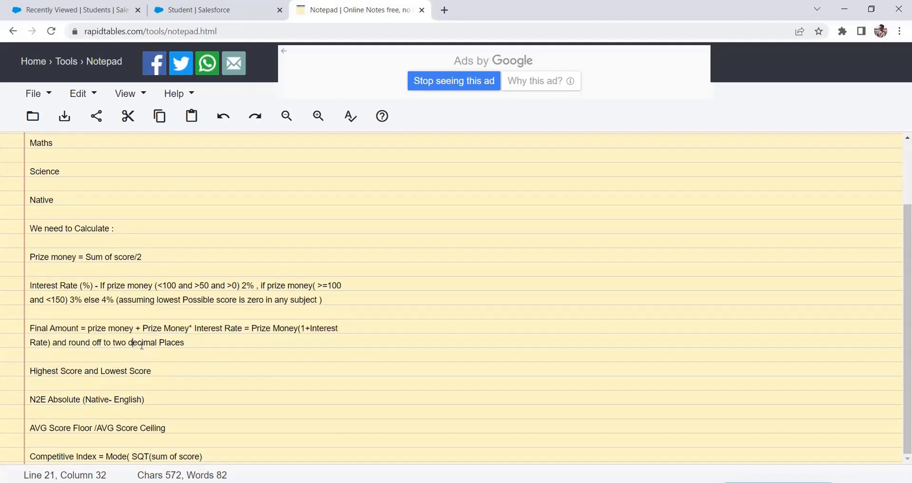
pyautogui.moveTo(200, 340); pyautogui.dragTo(142, 328)
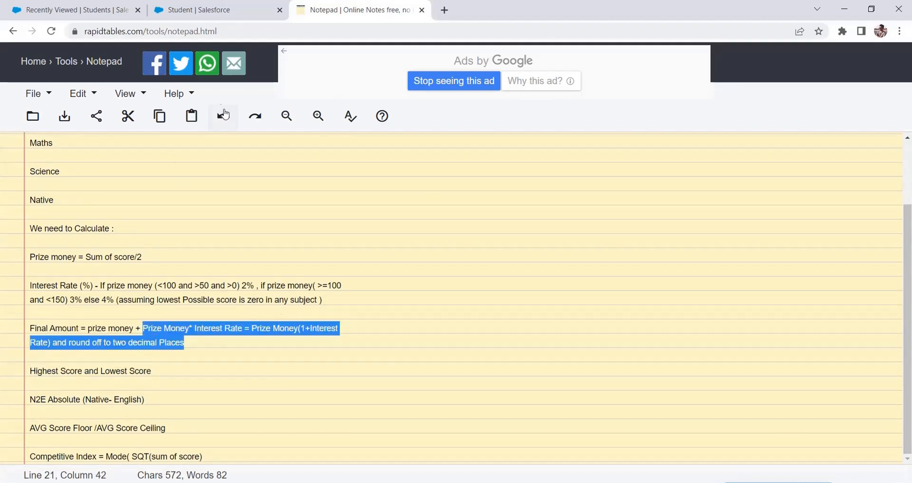
# Return to Salesforce, find the Final Amount field by searching the Student fields for "fin", and open its formula for editing
pyautogui.click(223, 18)
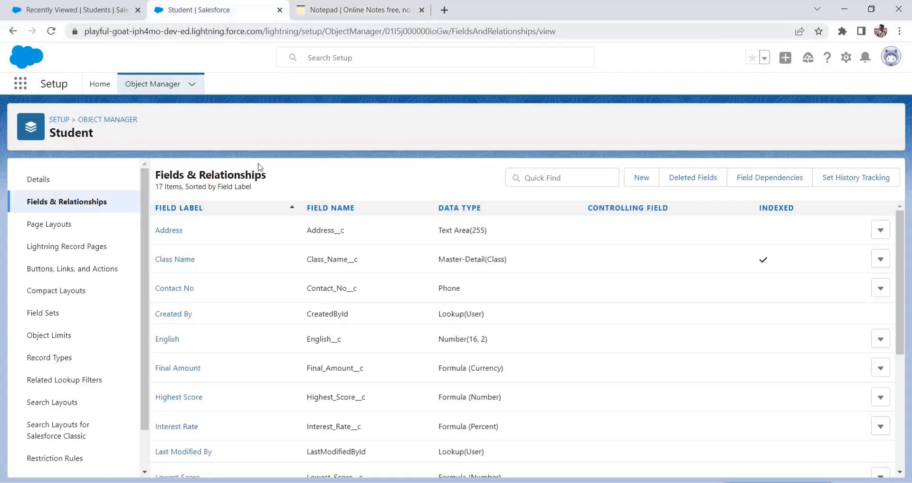
pyautogui.click(561, 178)
pyautogui.write('f')
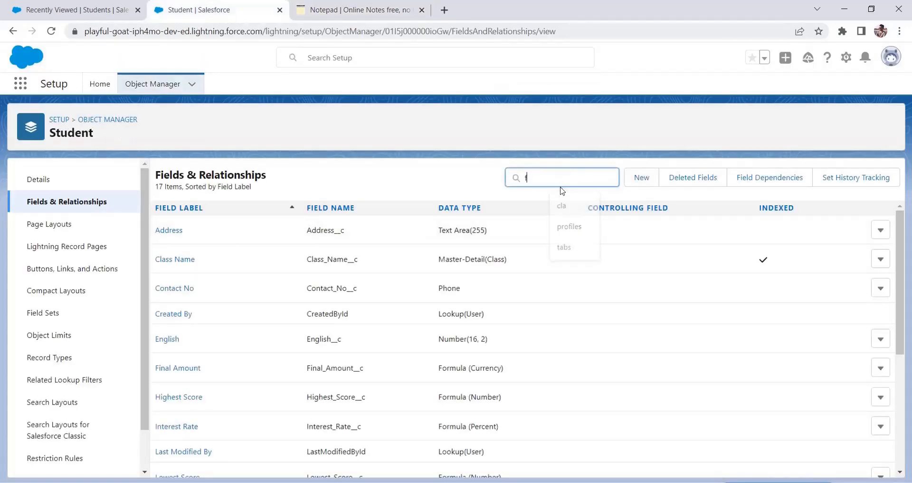
pyautogui.write('insl')
pyautogui.press('BackSpace')
pyautogui.press('BackSpace')
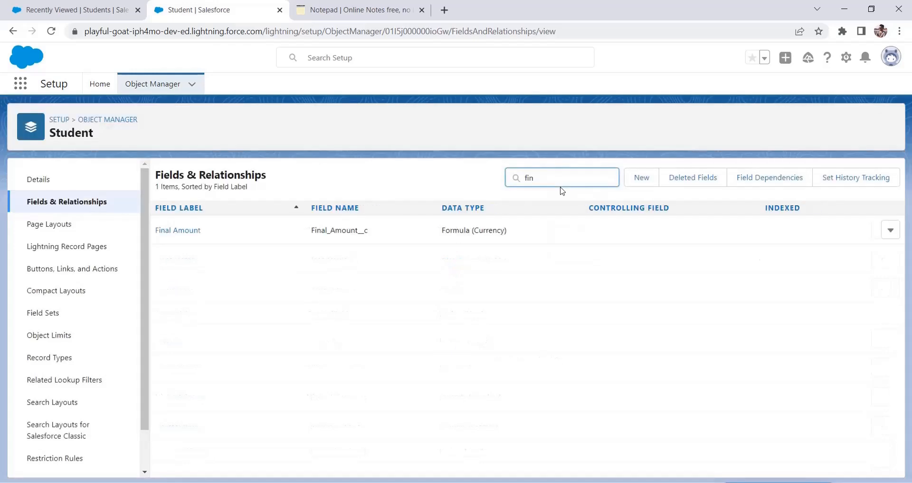
pyautogui.click(190, 233)
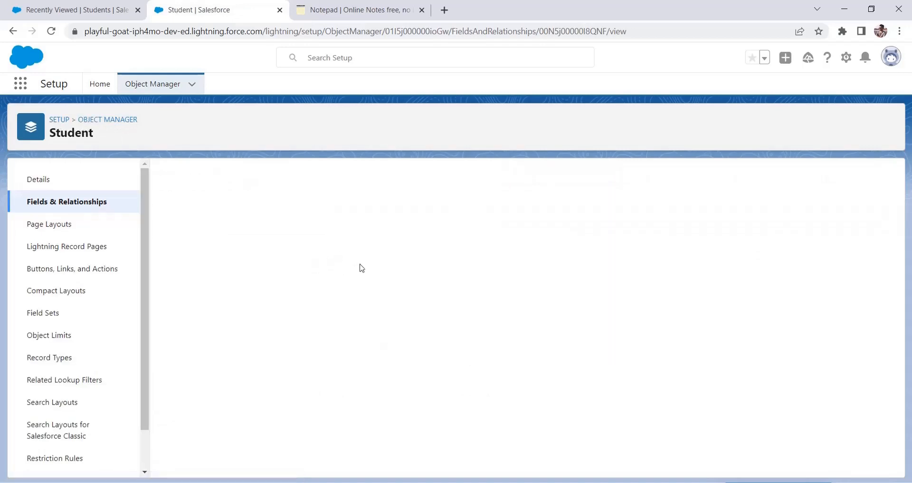
pyautogui.click(396, 230)
pyautogui.scroll(-5, 366, 349)
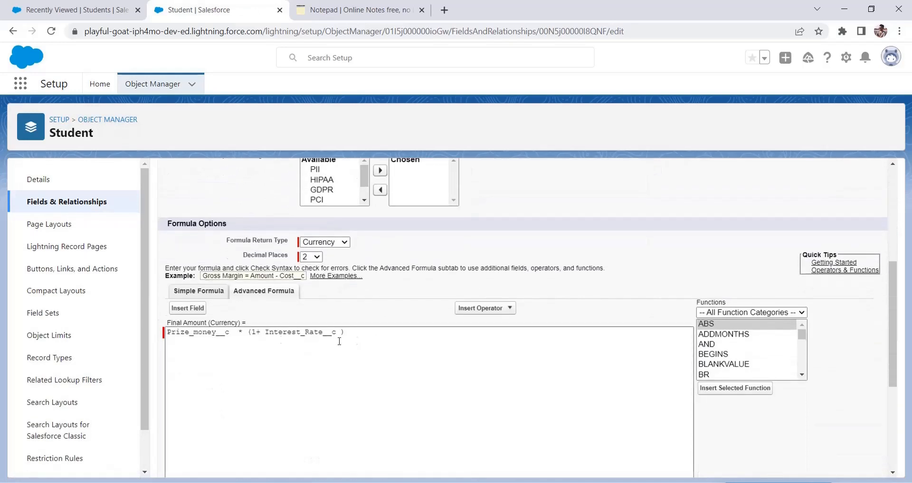
# Insert the Math function ROUND on a separate line below the existing Final Amount expression
pyautogui.click(177, 330)
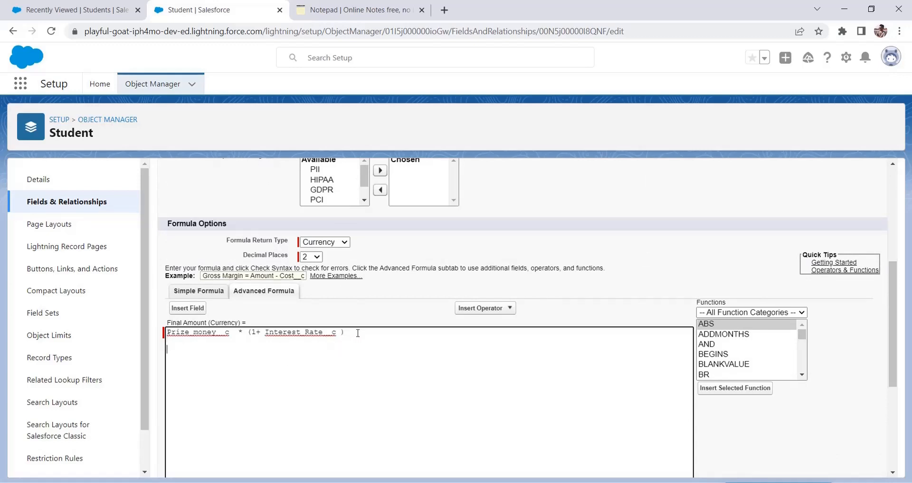
pyautogui.click(791, 312)
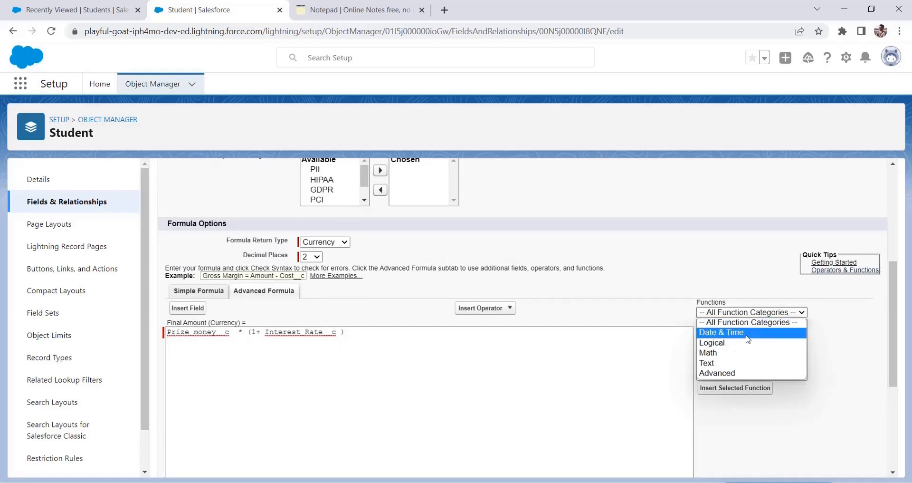
pyautogui.click(728, 355)
pyautogui.moveTo(801, 343); pyautogui.dragTo(802, 367)
pyautogui.click(727, 364)
pyautogui.click(731, 387)
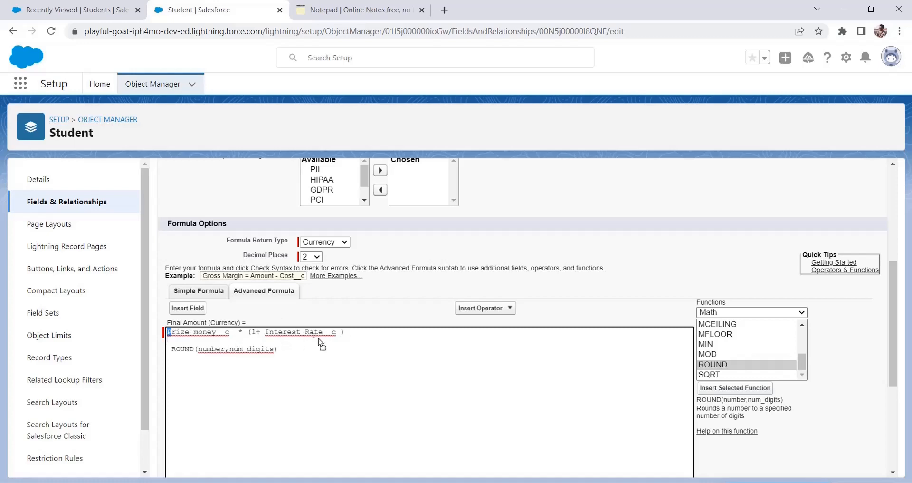
# Move the expression Prize_money__c * (1+ Interest_Rate__c ) into ROUND in place of its number placeholder
pyautogui.moveTo(318, 339); pyautogui.dragTo(168, 331)
pyautogui.hotkey('ctrl', 'z')
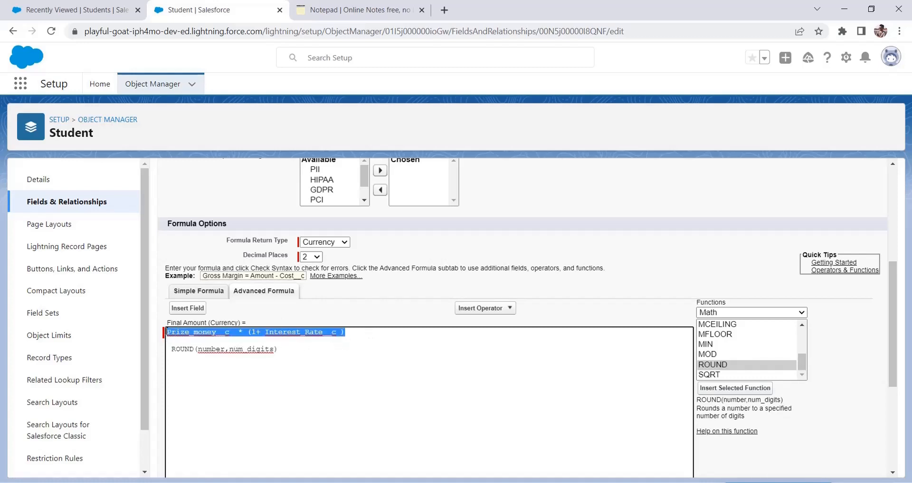
pyautogui.rightClick(177, 332)
pyautogui.click(220, 174)
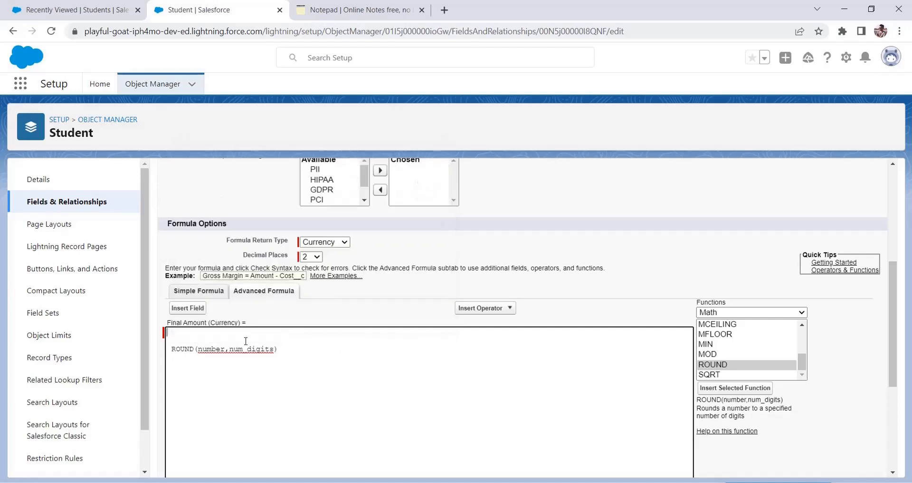
pyautogui.doubleClick(225, 349)
pyautogui.hotkey('ctrl', 'v')
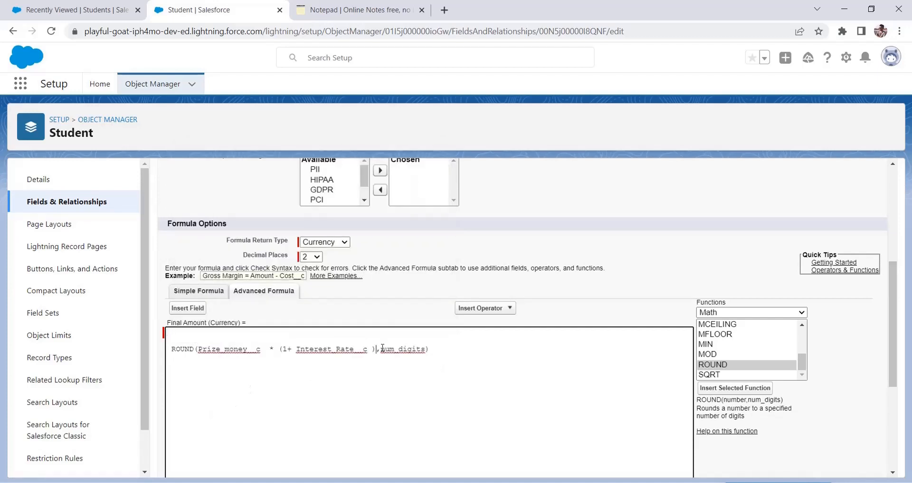
# Set ROUND's num_digits argument to 2, check the formula's syntax, and save the Final Amount field
pyautogui.moveTo(383, 349); pyautogui.dragTo(425, 347)
pyautogui.write('2')
pyautogui.scroll(-4, 450, 368)
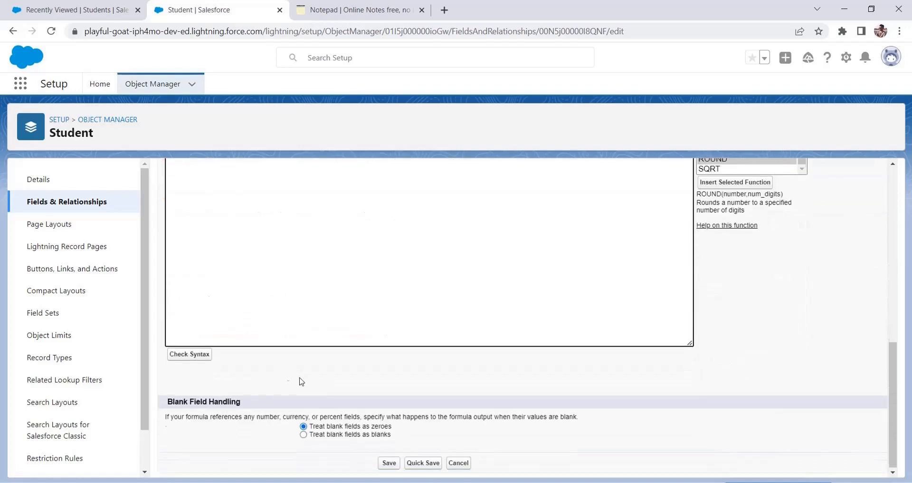
pyautogui.click(200, 354)
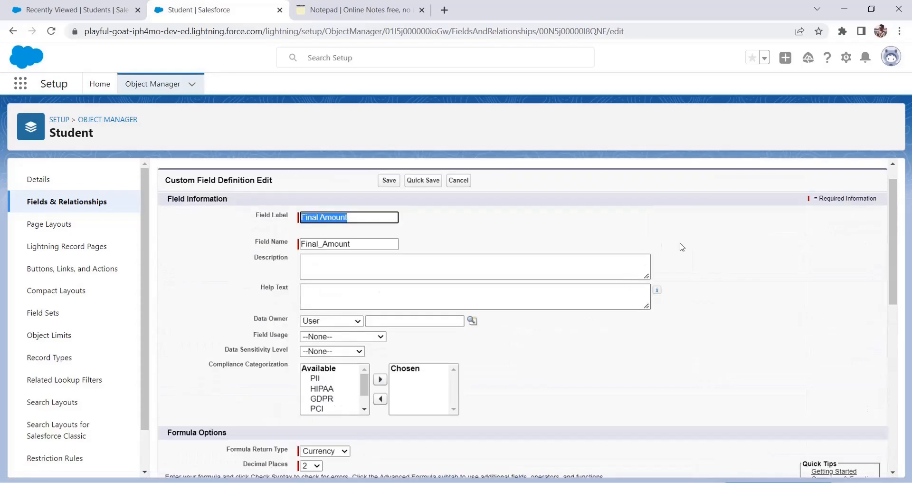
pyautogui.click(389, 209)
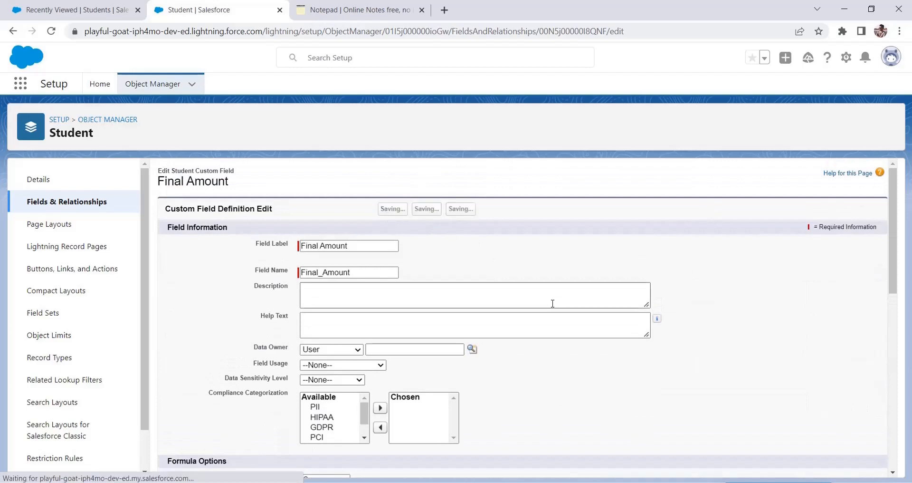
# Switch to the online notepad and read the N2E Absolute requirement
pyautogui.click(376, 5)
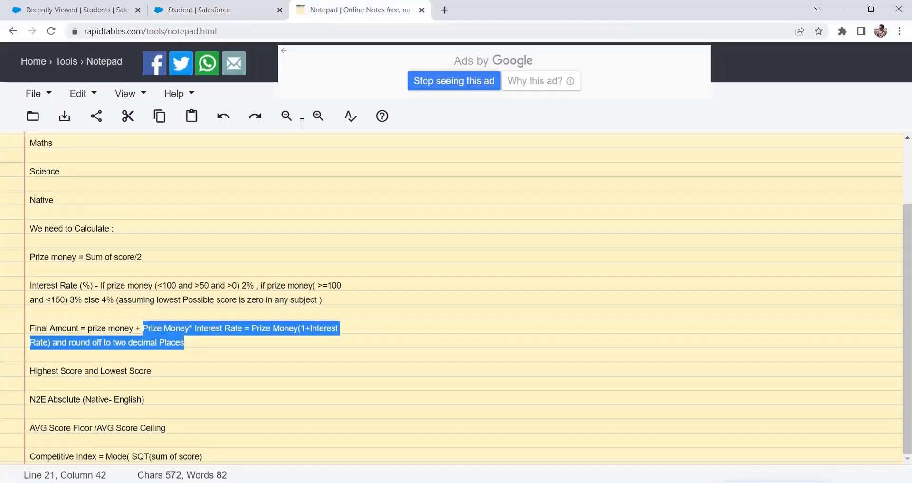
pyautogui.moveTo(154, 379); pyautogui.dragTo(74, 264)
pyautogui.moveTo(145, 399); pyautogui.dragTo(19, 396)
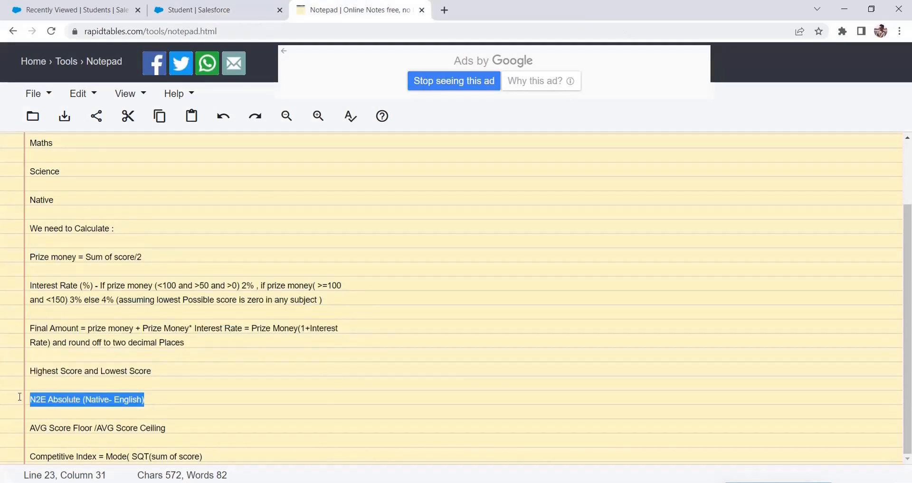
# Return to Salesforce and start another custom field on the Student object with the Formula data type
pyautogui.click(205, 7)
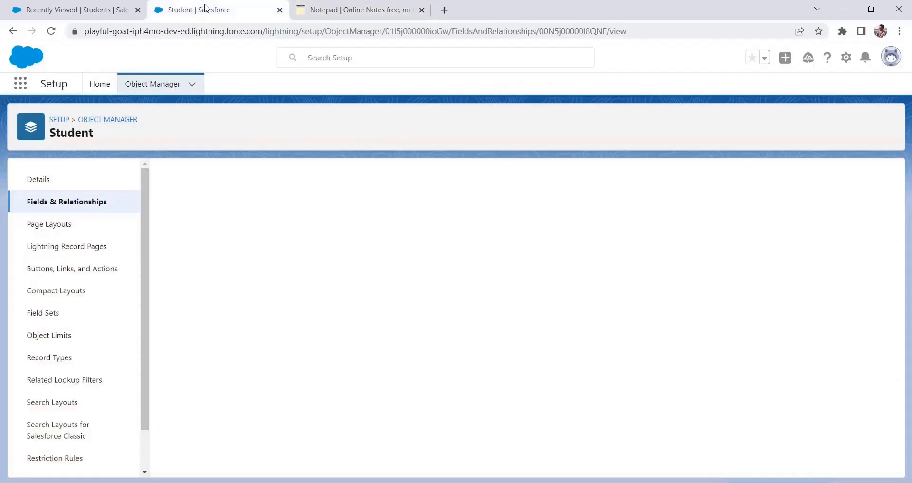
pyautogui.click(78, 203)
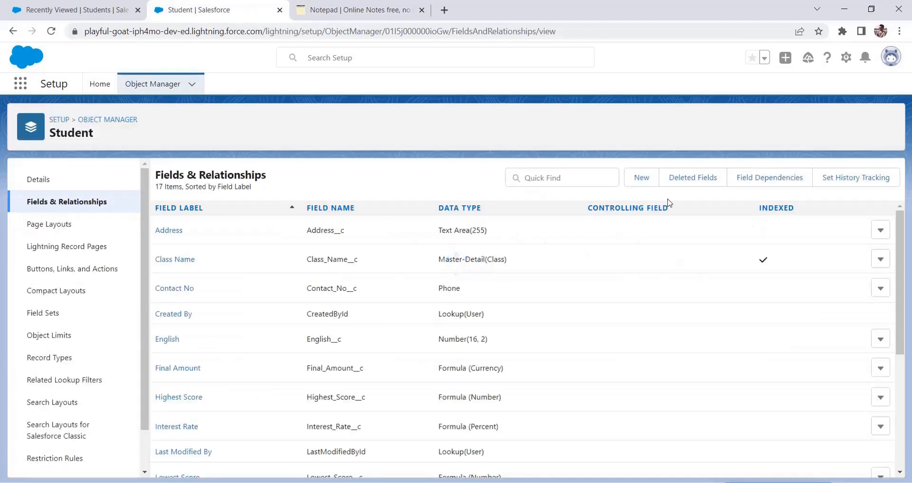
pyautogui.click(638, 184)
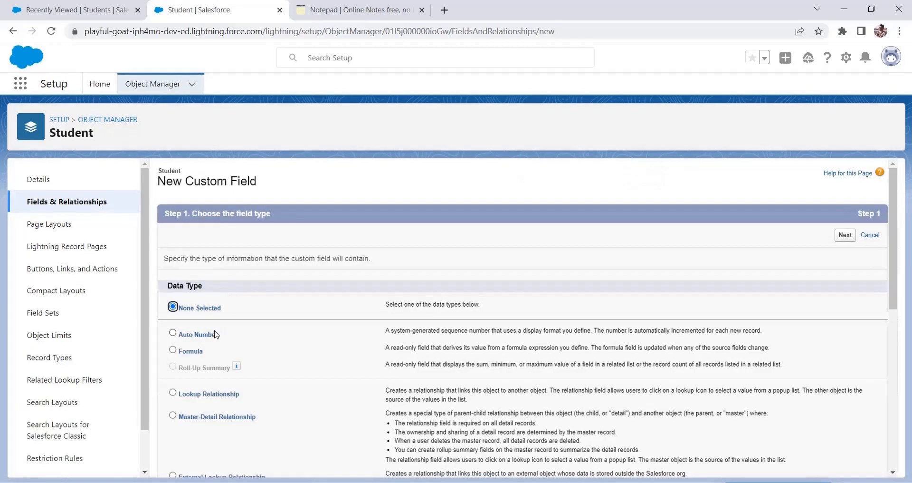
pyautogui.click(193, 351)
pyautogui.click(843, 237)
# Copy the name N2E Absolute from the online notepad and paste it as the new formula field's label in Salesforce
pyautogui.click(352, 260)
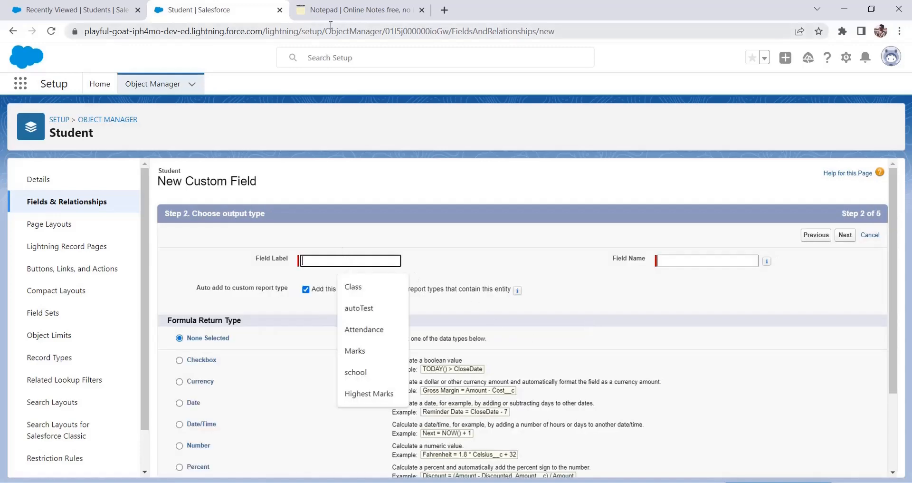
pyautogui.click(361, 9)
pyautogui.click(91, 399)
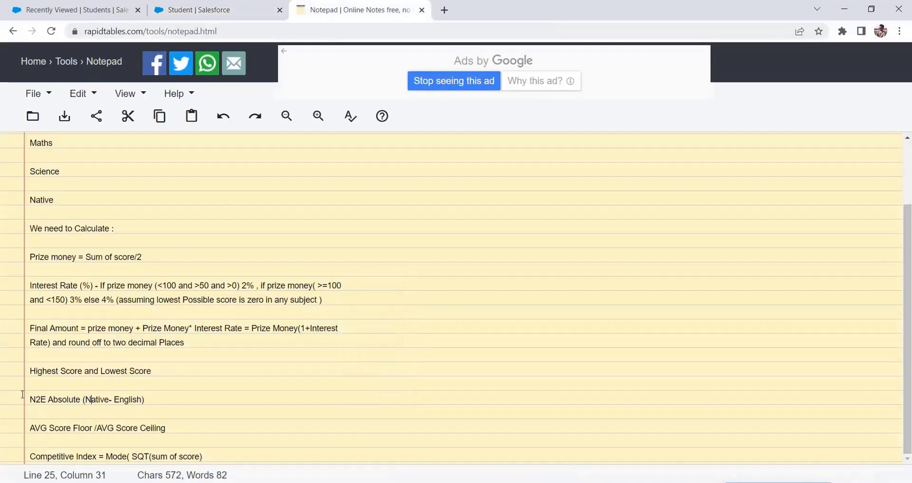
pyautogui.moveTo(31, 400); pyautogui.dragTo(77, 400)
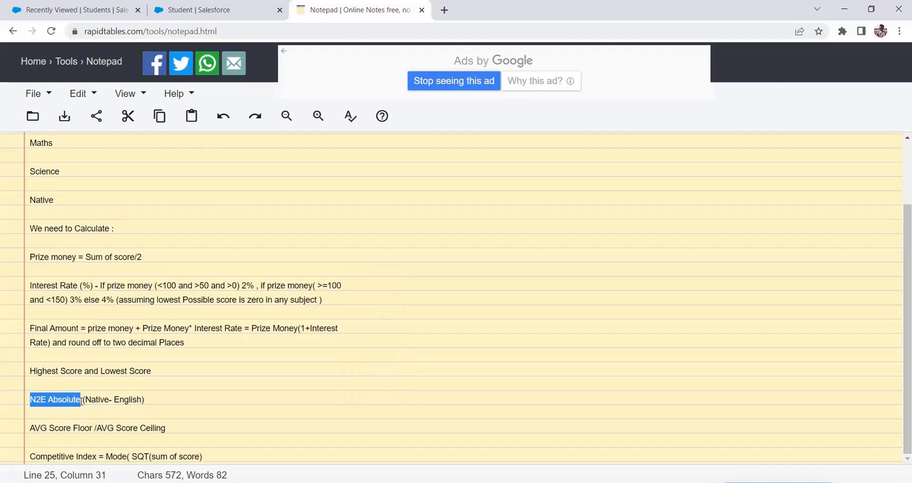
pyautogui.rightClick(76, 397)
pyautogui.click(123, 249)
pyautogui.click(248, 6)
pyautogui.hotkey('ctrl', 'v')
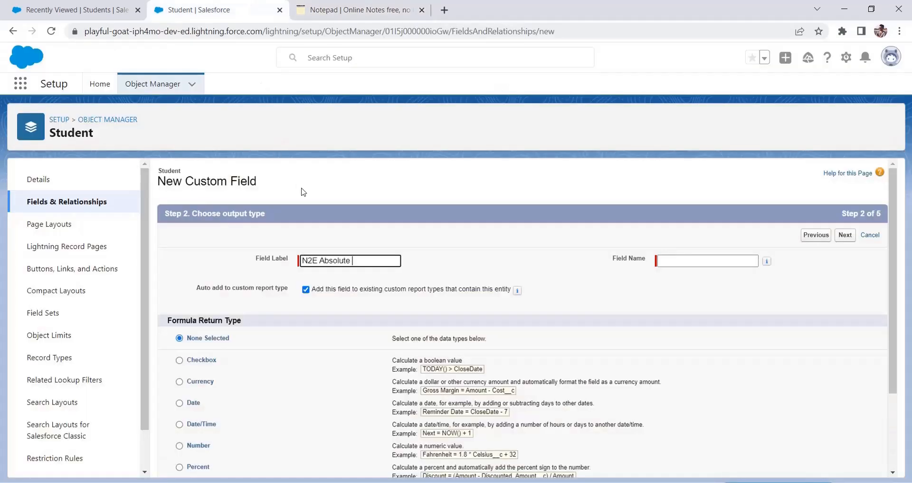
# Fill in the field name from the label N2E Absolute, choose Number as the formula return type, and continue to the formula
pyautogui.click(540, 238)
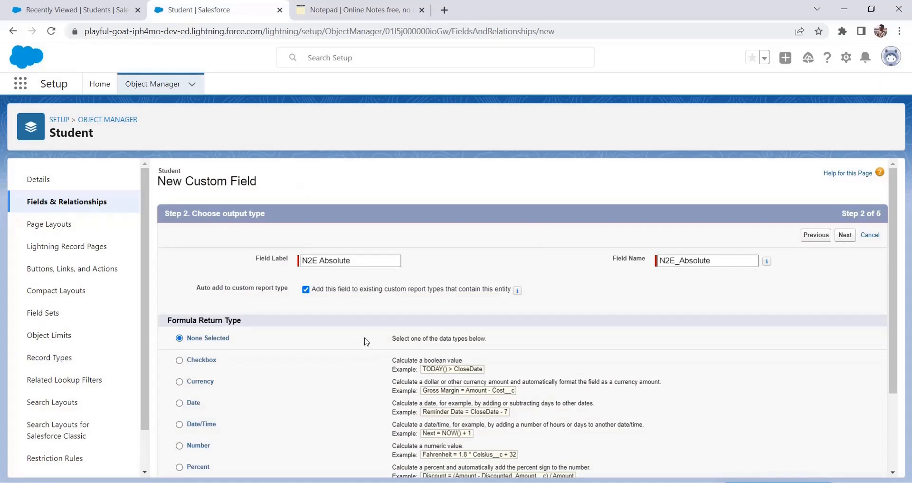
pyautogui.scroll(-2, 369, 337)
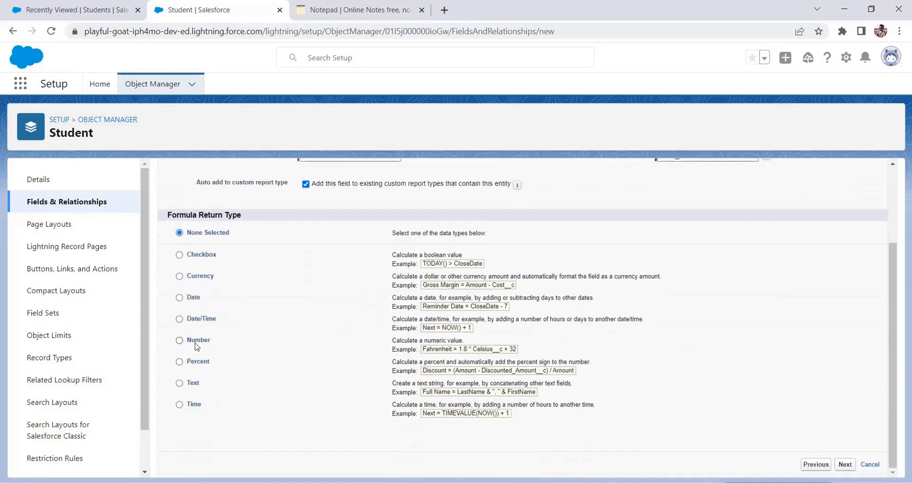
pyautogui.click(196, 342)
pyautogui.scroll(2, 196, 341)
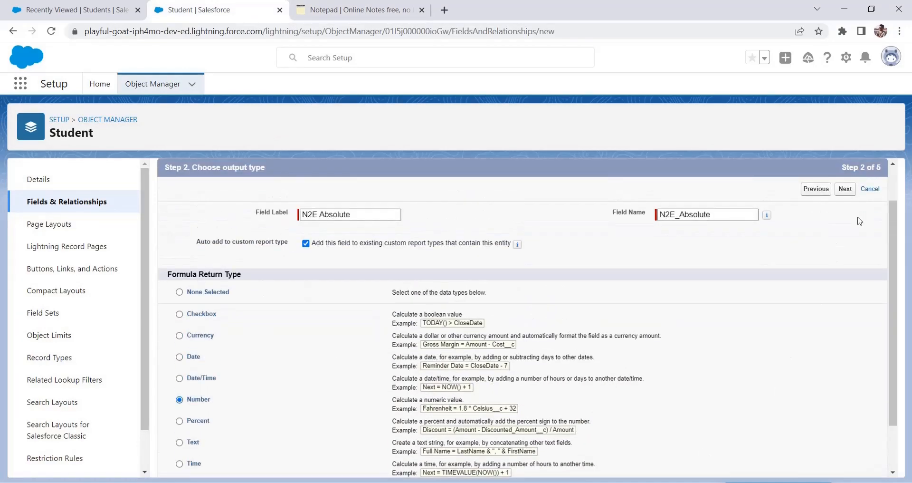
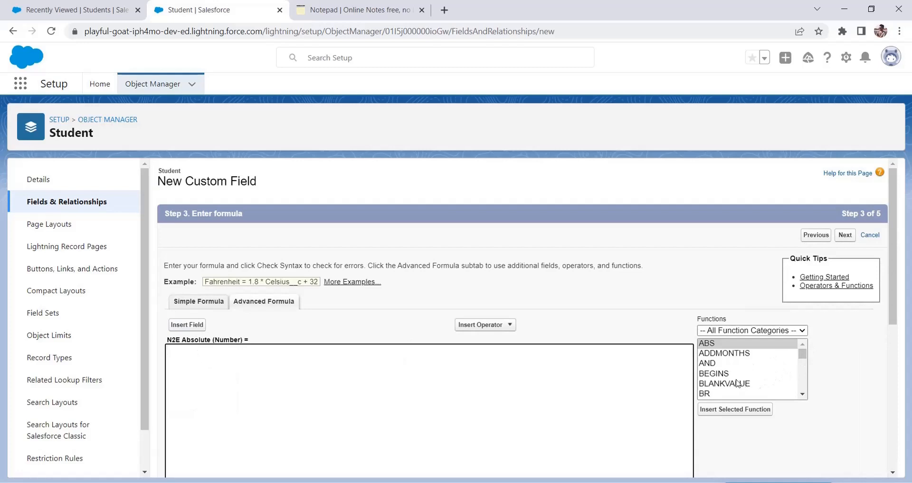
# Insert the ABS function from the Math category into the N2E Absolute formula
pyautogui.click(781, 330)
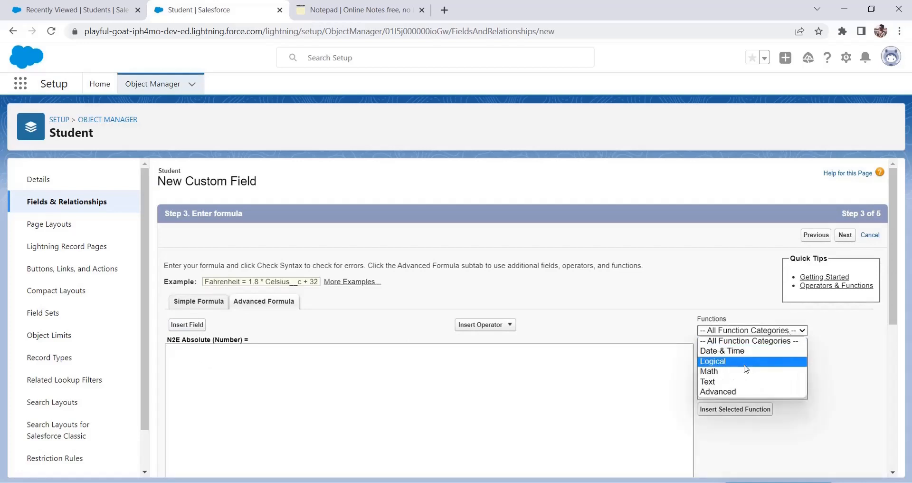
pyautogui.click(739, 373)
pyautogui.scroll(-2, 731, 361)
pyautogui.scroll(2, 727, 349)
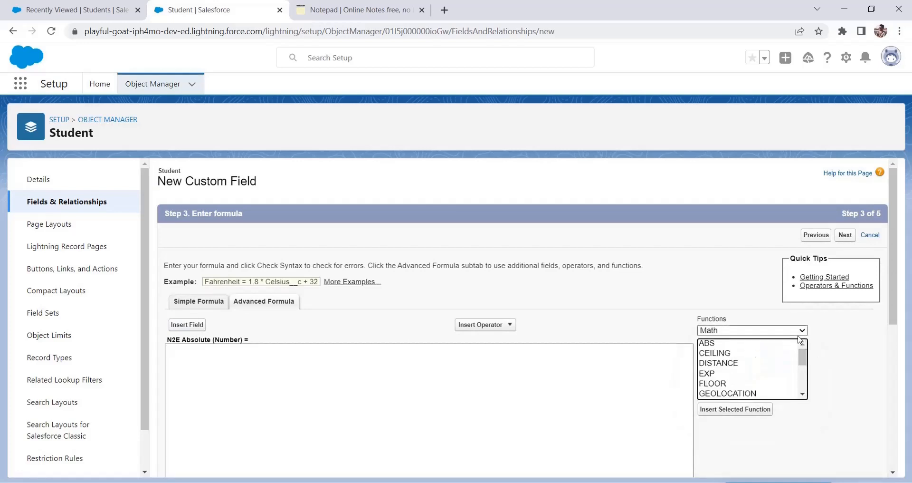
pyautogui.click(725, 343)
pyautogui.click(699, 410)
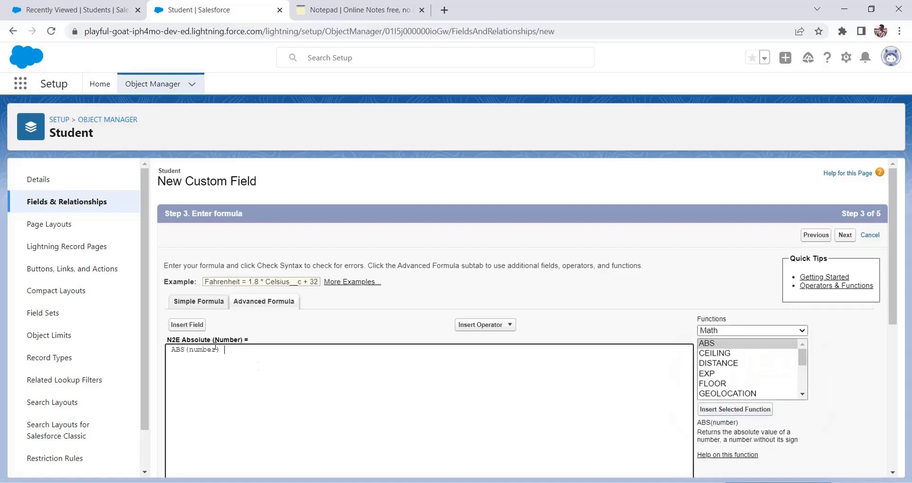
# Replace the number placeholder inside ABS with the Student object's Native field
pyautogui.moveTo(193, 350); pyautogui.dragTo(212, 352)
pyautogui.click(190, 326)
pyautogui.moveTo(452, 301); pyautogui.dragTo(455, 344)
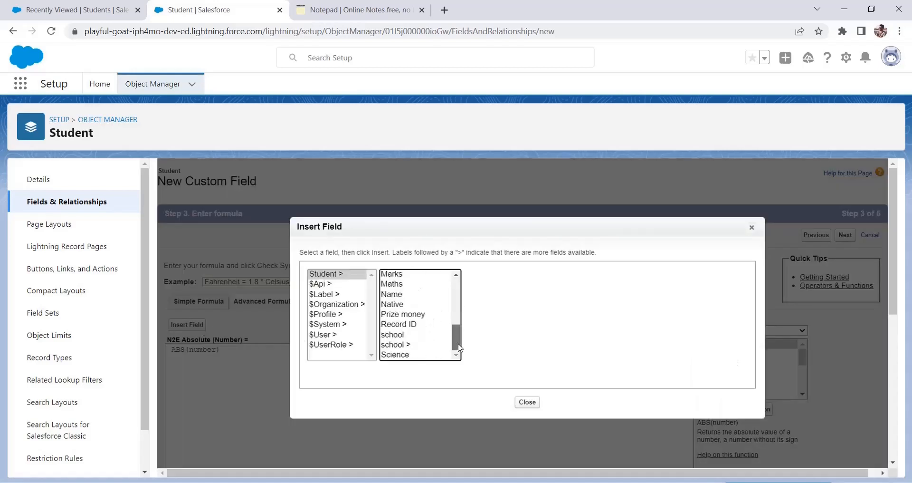
pyautogui.scroll(2, 409, 343)
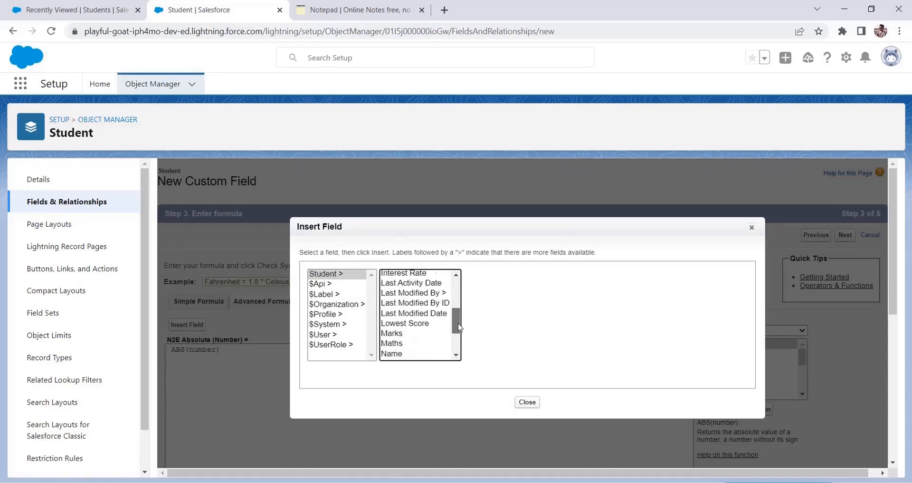
pyautogui.moveTo(455, 321); pyautogui.dragTo(456, 328)
pyautogui.click(425, 341)
pyautogui.click(498, 336)
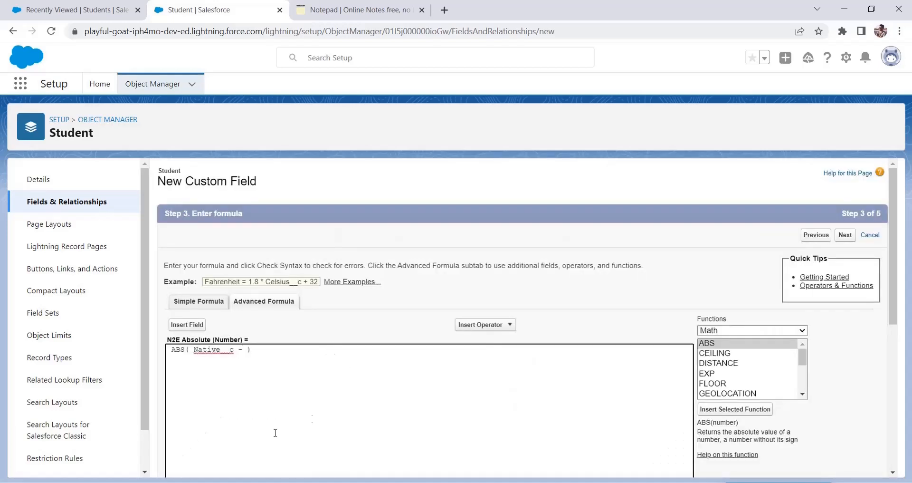
# Insert the English field after the minus sign so the formula reads ABS( Native__c - English__c )
pyautogui.click(182, 326)
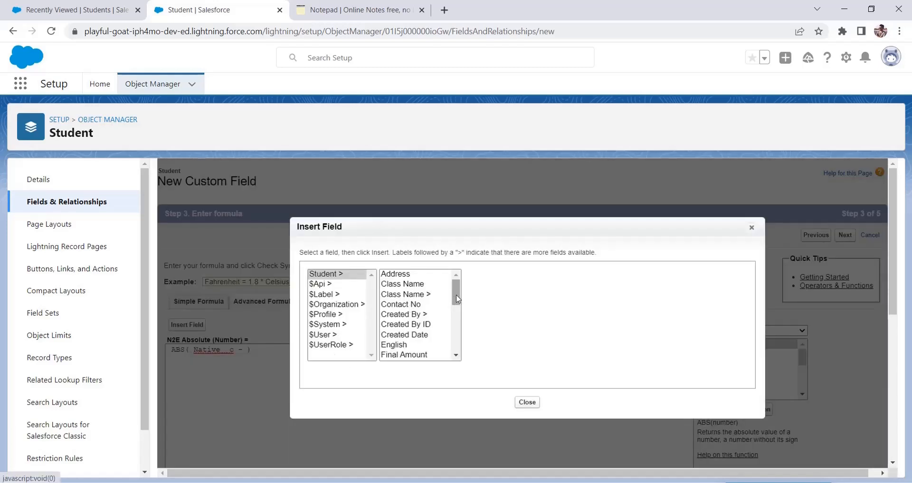
pyautogui.moveTo(456, 288); pyautogui.dragTo(456, 309)
pyautogui.click(394, 286)
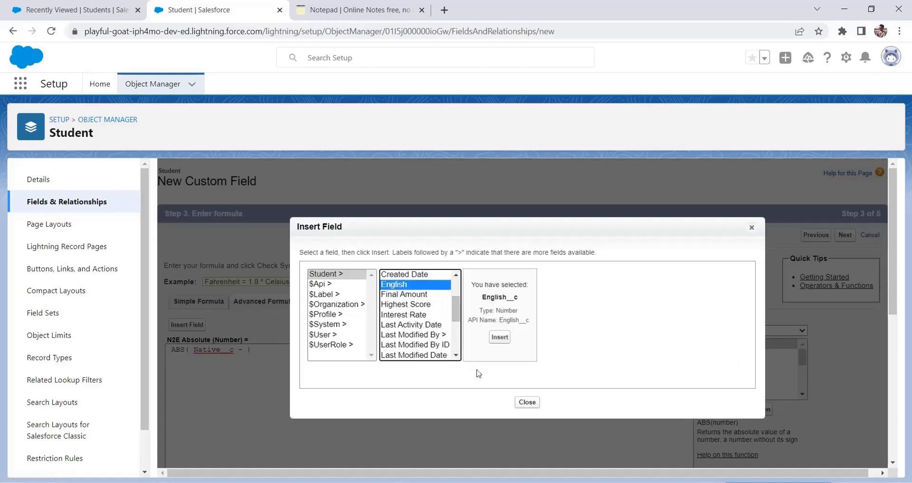
pyautogui.click(500, 337)
# Check the formula's syntax and save the N2E Absolute field with its default visibility, starting another new custom field
pyautogui.scroll(-4, 392, 374)
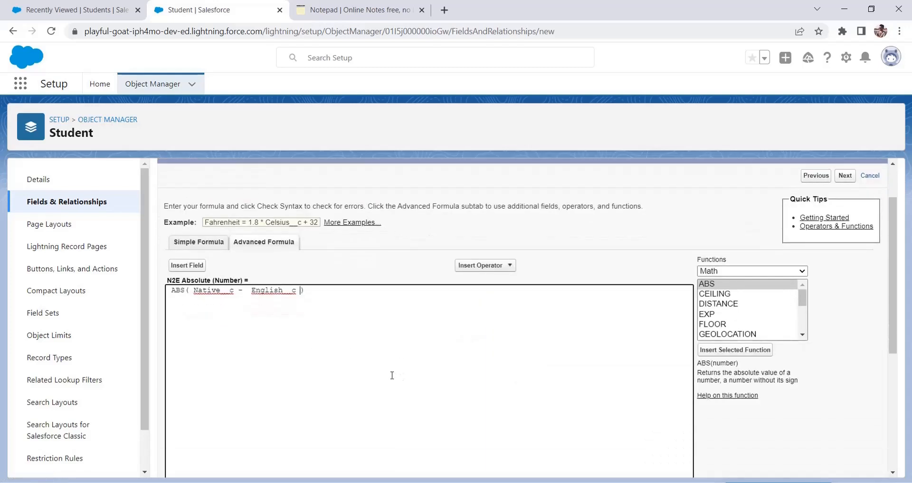
pyautogui.scroll(-3, 392, 375)
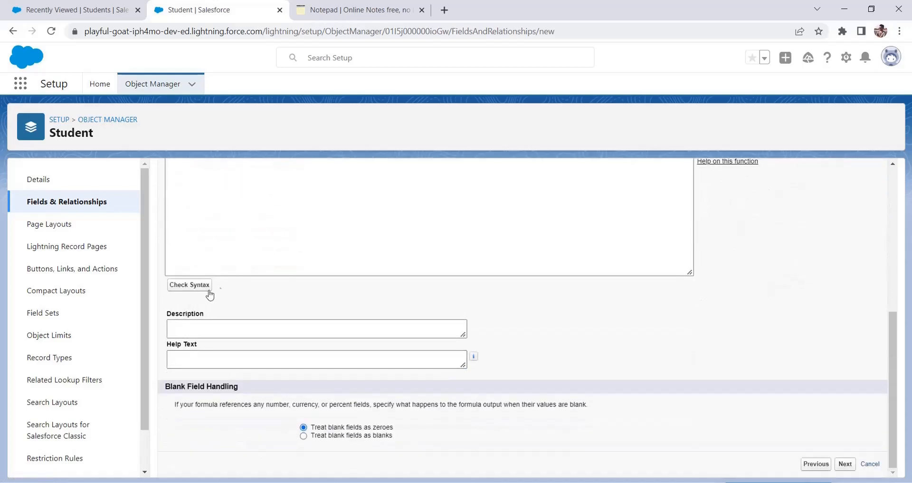
pyautogui.click(170, 285)
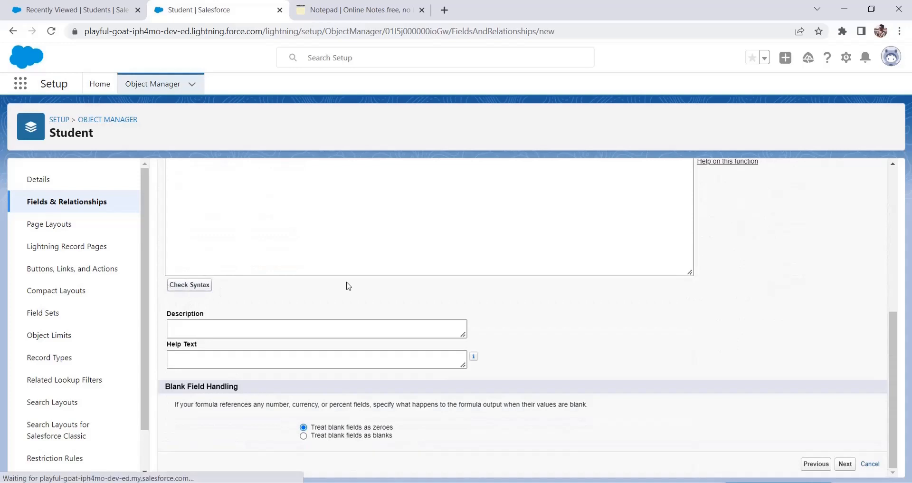
pyautogui.scroll(-6, 354, 325)
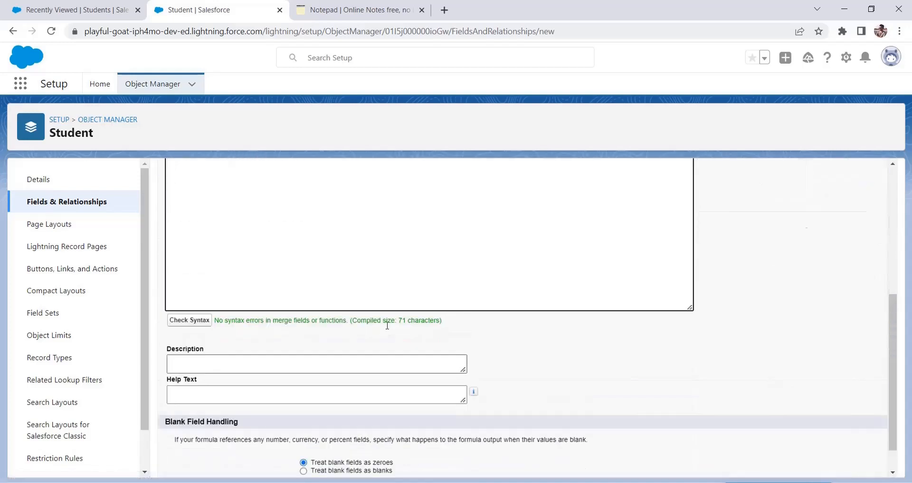
pyautogui.scroll(5, 629, 250)
pyautogui.click(844, 235)
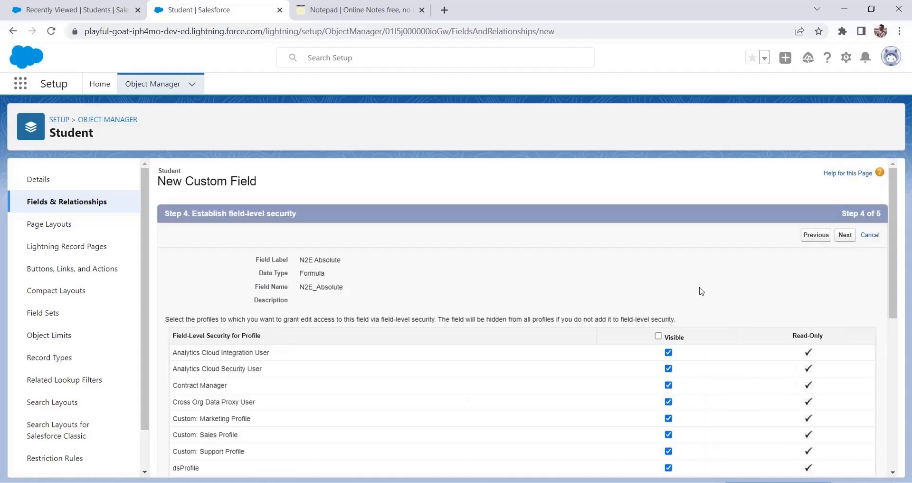
pyautogui.click(844, 235)
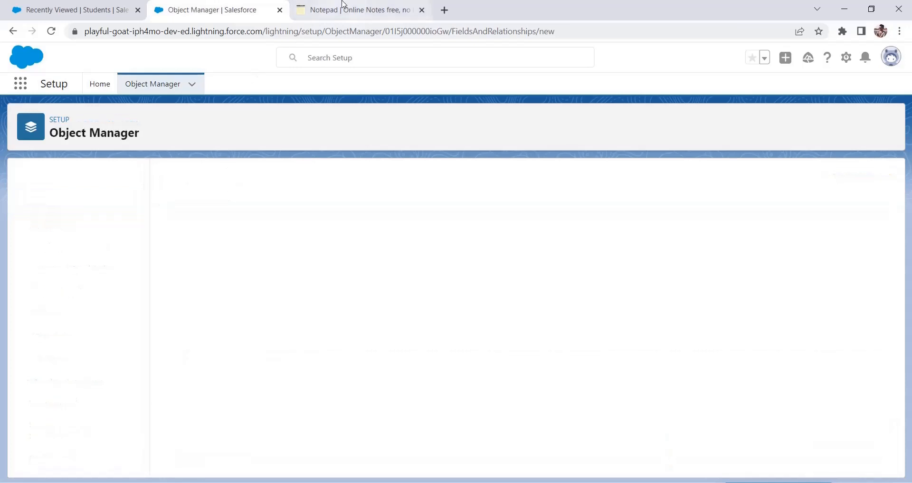
# Switch to the online notepad and review the AVG Score Floor/Ceiling and Competitive Index requirements
pyautogui.hotkey('ctrl', 'Tab')
pyautogui.click(137, 399)
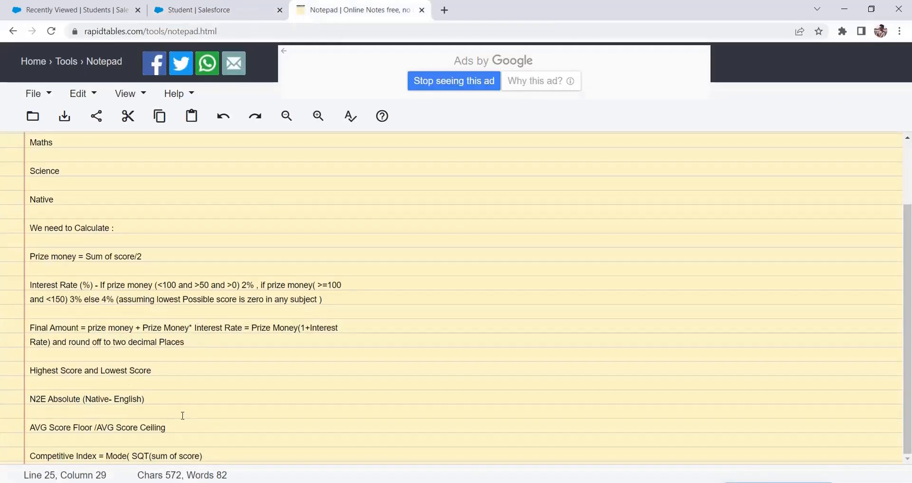
pyautogui.moveTo(212, 454); pyautogui.dragTo(26, 426)
pyautogui.click(168, 442)
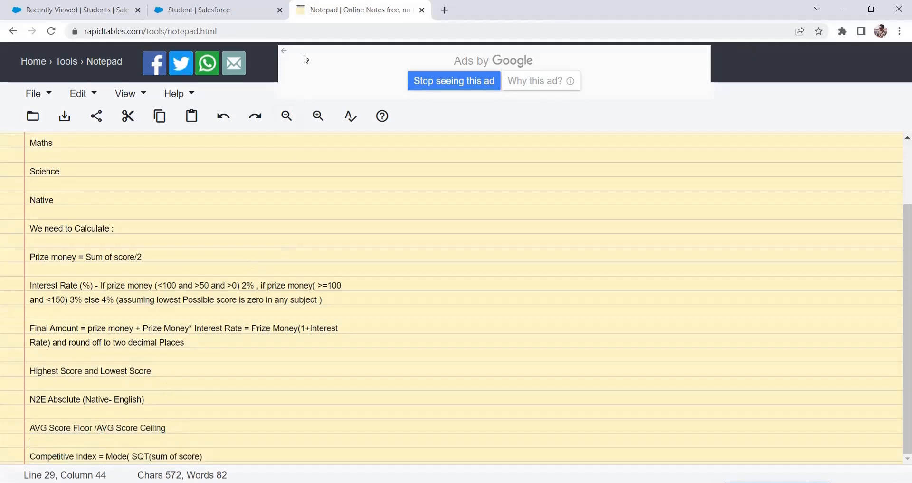
# Return to Salesforce setup and choose Formula as the data type of the new Student field
pyautogui.click(219, 8)
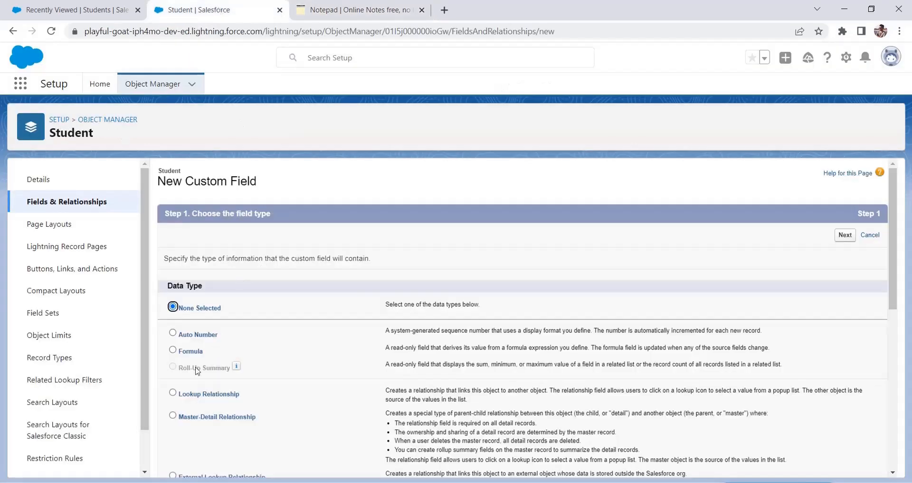
pyautogui.click(196, 352)
pyautogui.click(845, 236)
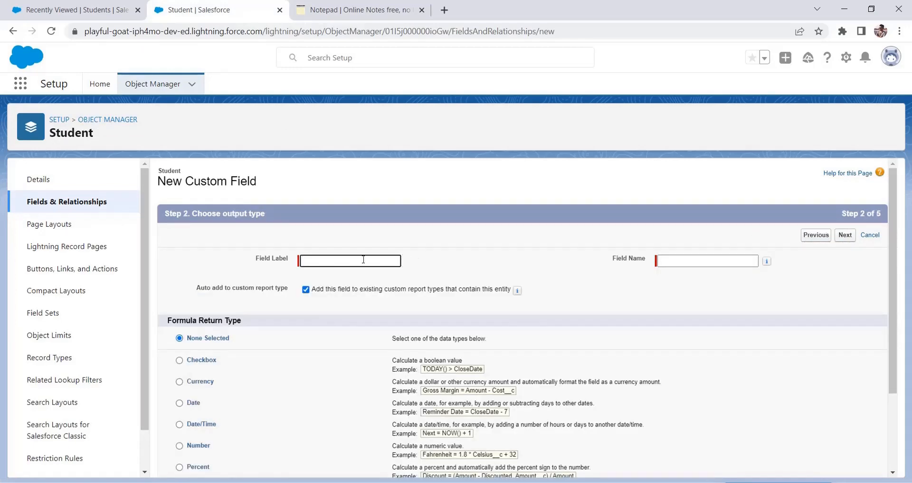
# Label the field AVG Score Floor, set its formula return type to Number, and continue to the formula
pyautogui.click(375, 9)
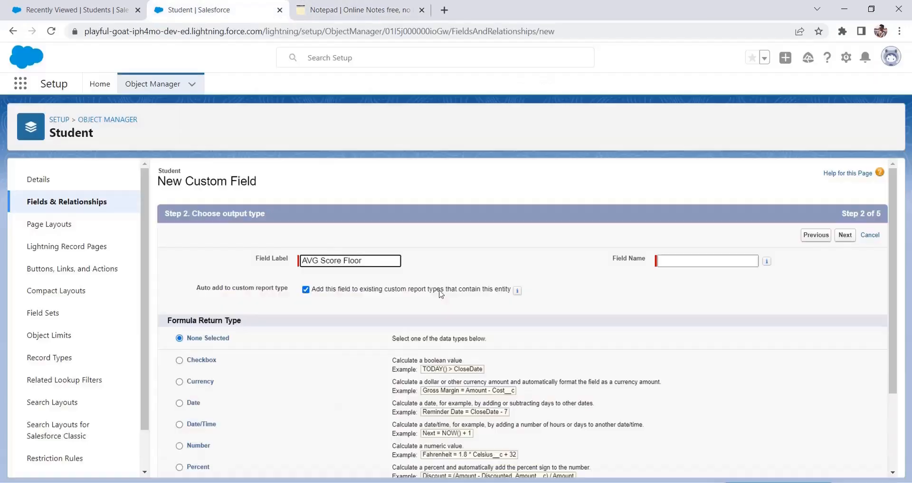
pyautogui.click(554, 277)
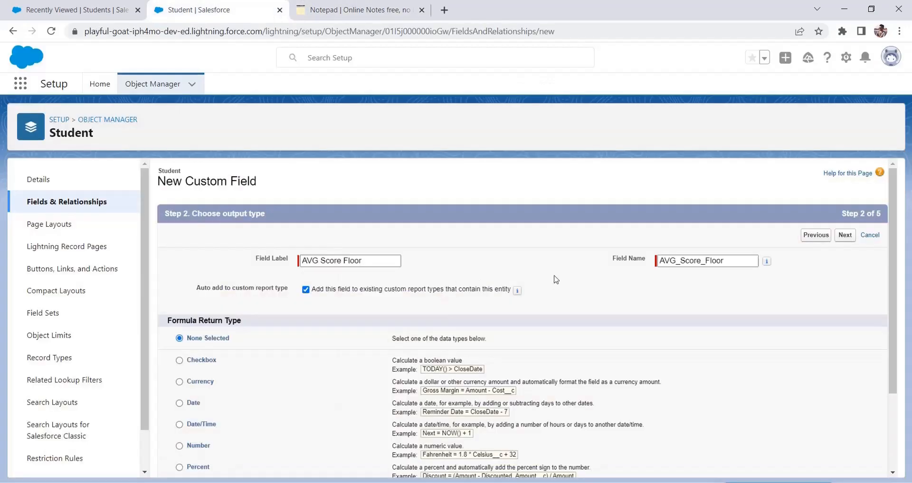
pyautogui.scroll(-1, 238, 394)
pyautogui.scroll(-1, 236, 394)
pyautogui.scroll(1, 213, 342)
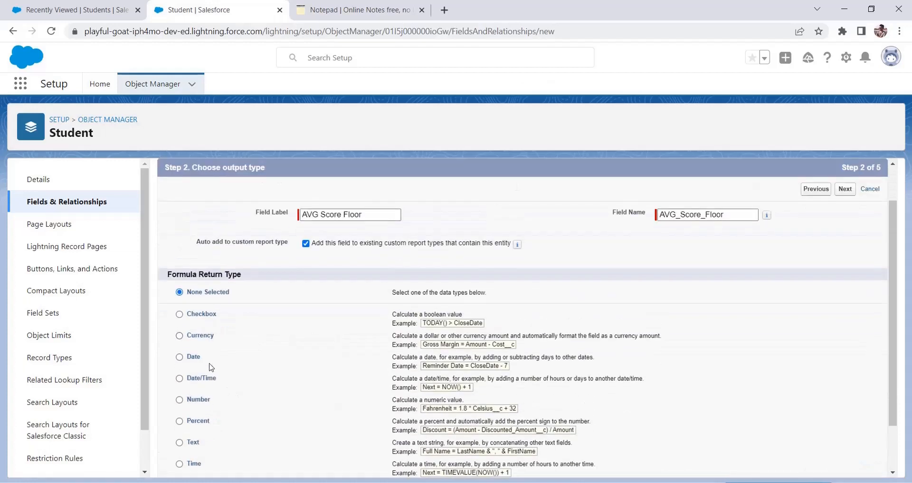
pyautogui.click(208, 405)
pyautogui.scroll(1, 706, 405)
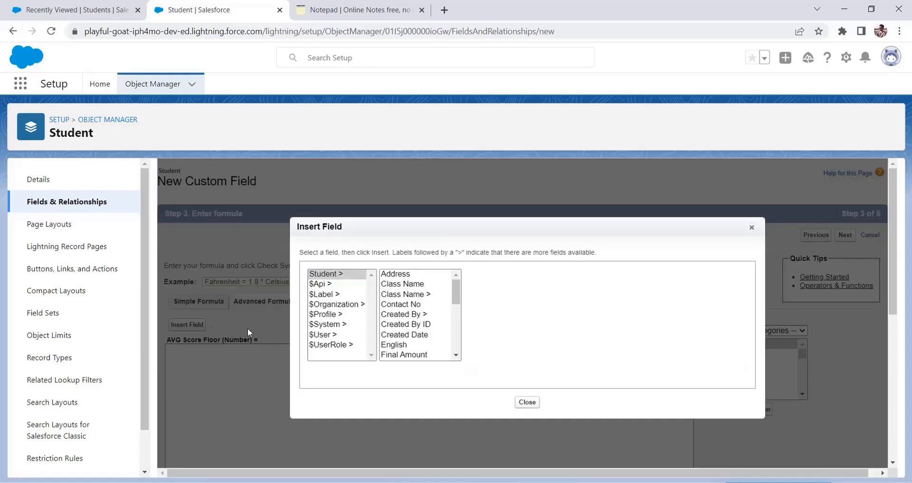
# Insert the Science and English fields into the AVG Score Floor formula
pyautogui.click(197, 325)
pyautogui.scroll(-10, 445, 319)
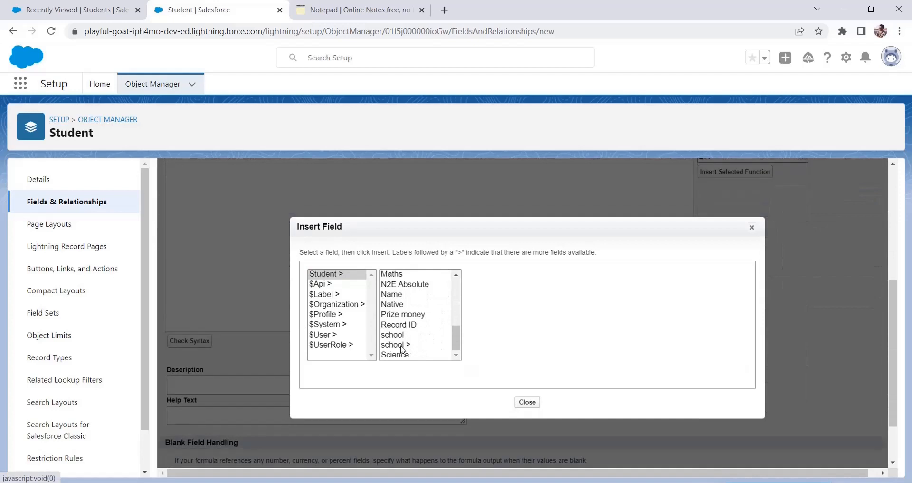
pyautogui.click(403, 357)
pyautogui.click(494, 341)
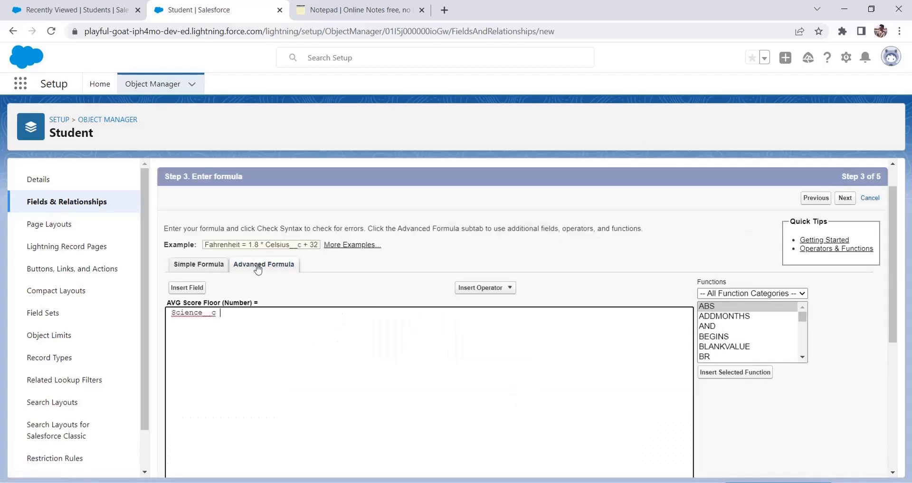
pyautogui.click(190, 288)
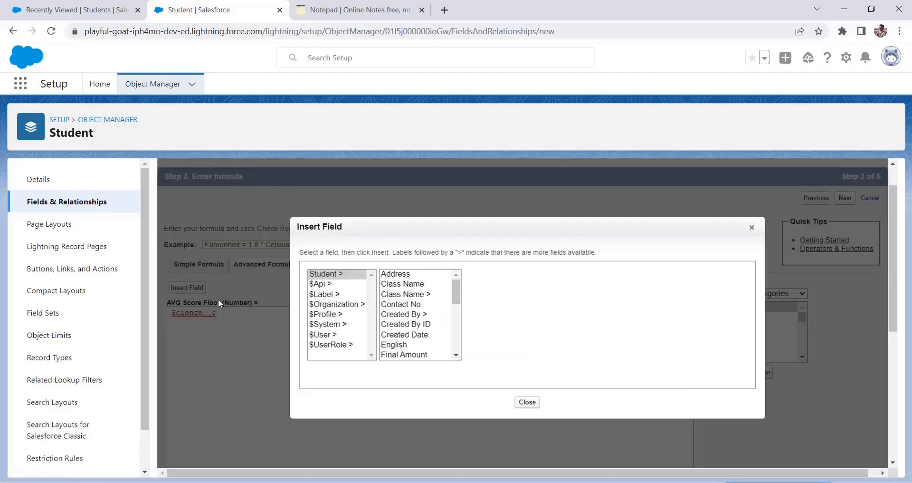
pyautogui.click(405, 344)
pyautogui.click(499, 337)
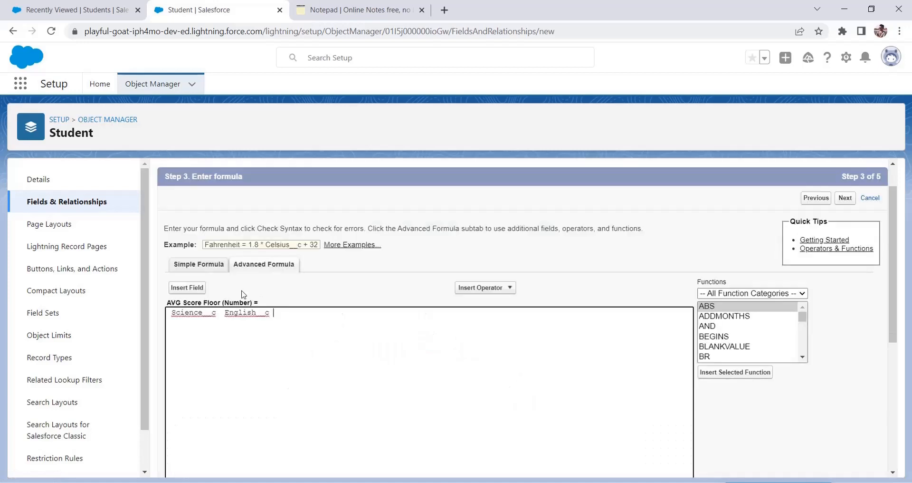
# Add the Native field after English in the AVG Score Floor formula
pyautogui.click(187, 287)
pyautogui.scroll(-1, 412, 321)
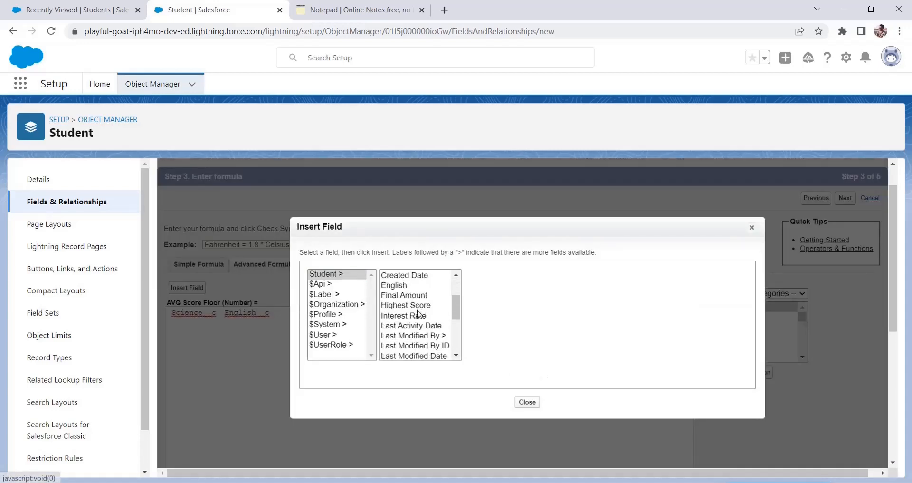
pyautogui.scroll(-3, 400, 319)
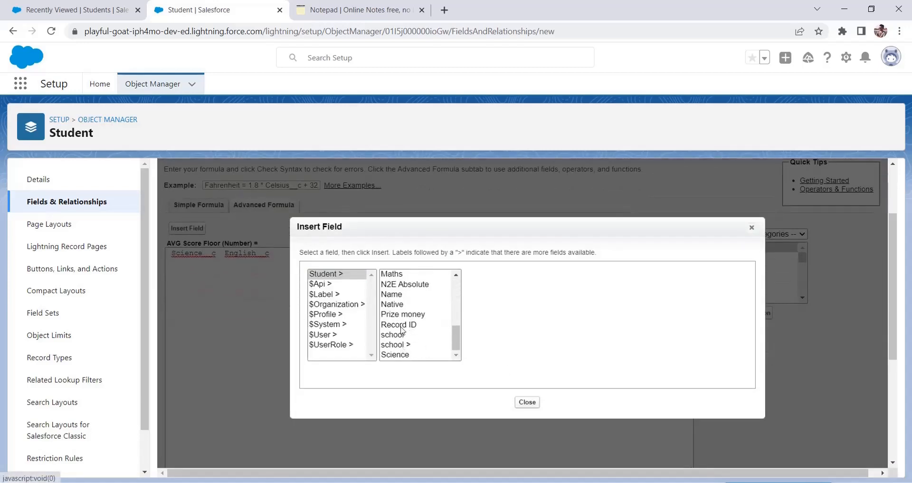
pyautogui.click(398, 305)
pyautogui.click(499, 338)
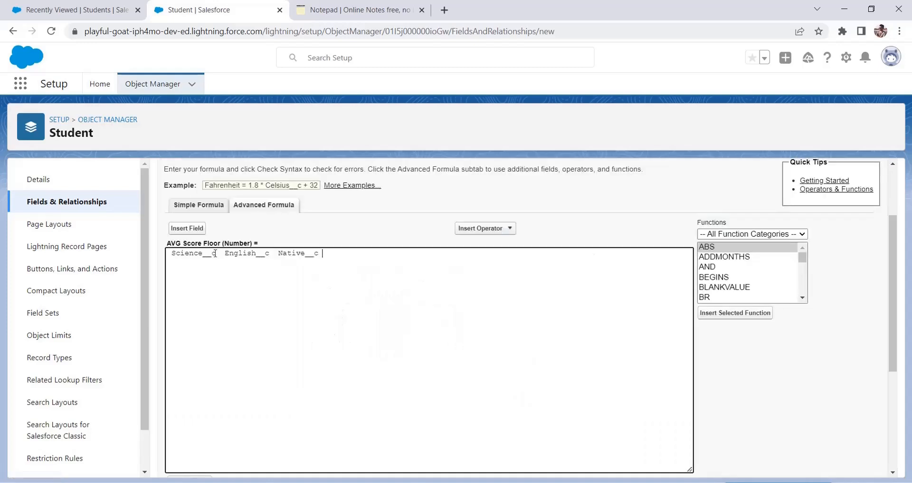
# Insert the Maths field after Native in the AVG Score Floor formula
pyautogui.click(187, 228)
pyautogui.scroll(-2, 456, 319)
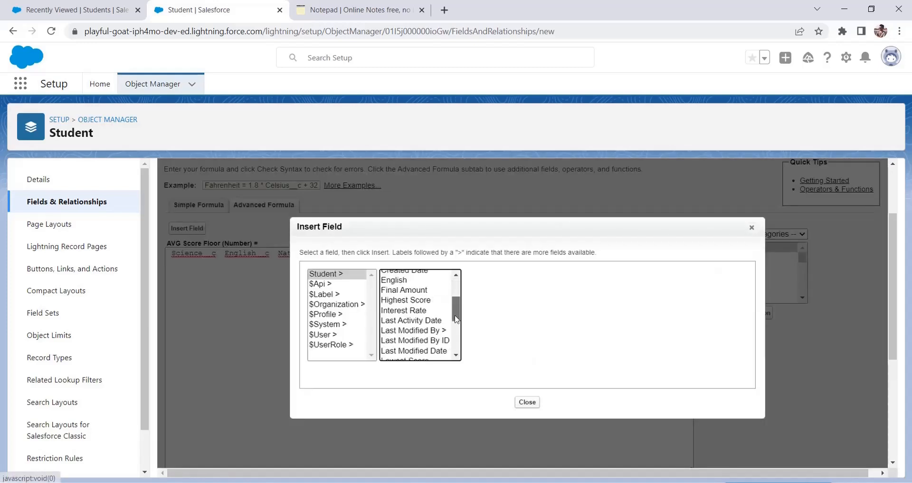
pyautogui.moveTo(456, 319)
pyautogui.mouseDown()
pyautogui.moveTo(457, 350)
pyautogui.moveTo(456, 332)
pyautogui.mouseUp()
pyautogui.click(376, 328)
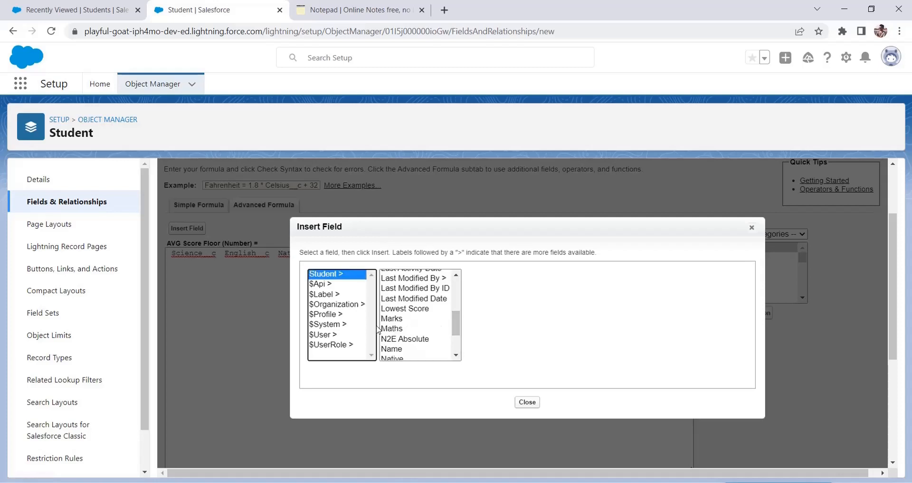
pyautogui.click(418, 329)
pyautogui.click(498, 338)
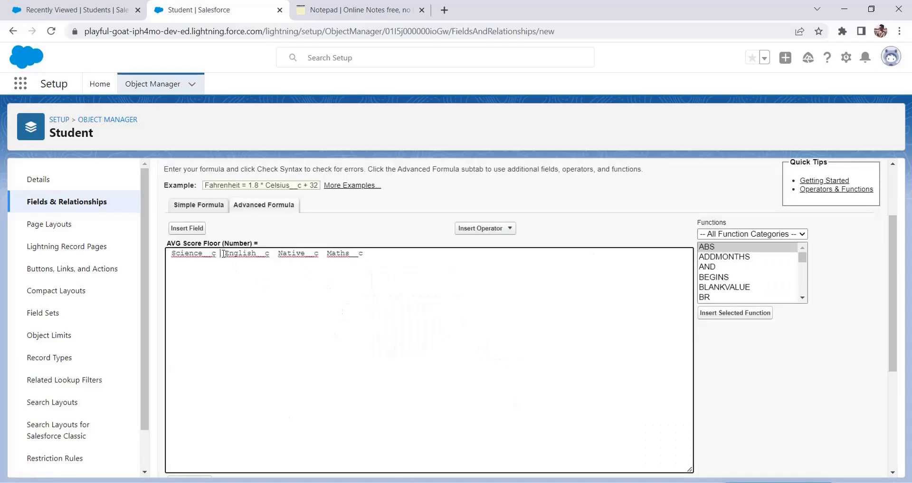
# Join the four subject fields with plus signs, enclose the sum in parentheses, and divide it by 4
pyautogui.write('+')
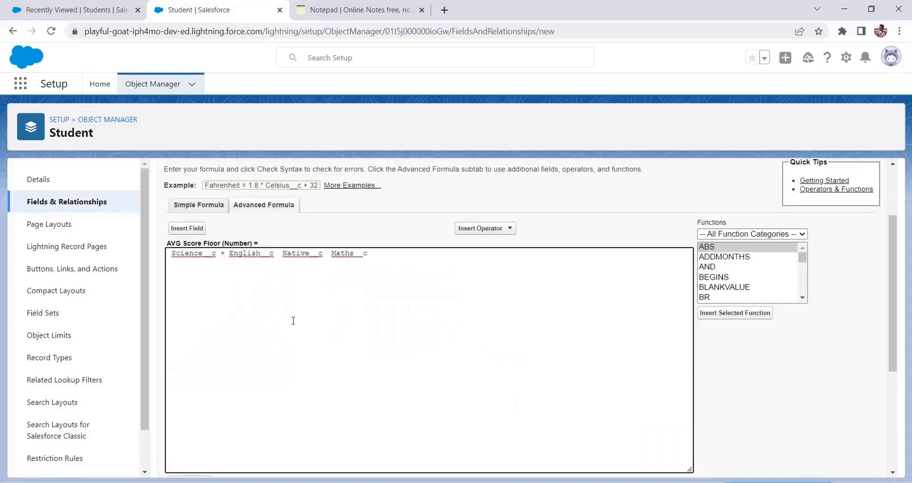
pyautogui.click(283, 262)
pyautogui.write('+')
pyautogui.click(334, 262)
pyautogui.write('+')
pyautogui.click(393, 259)
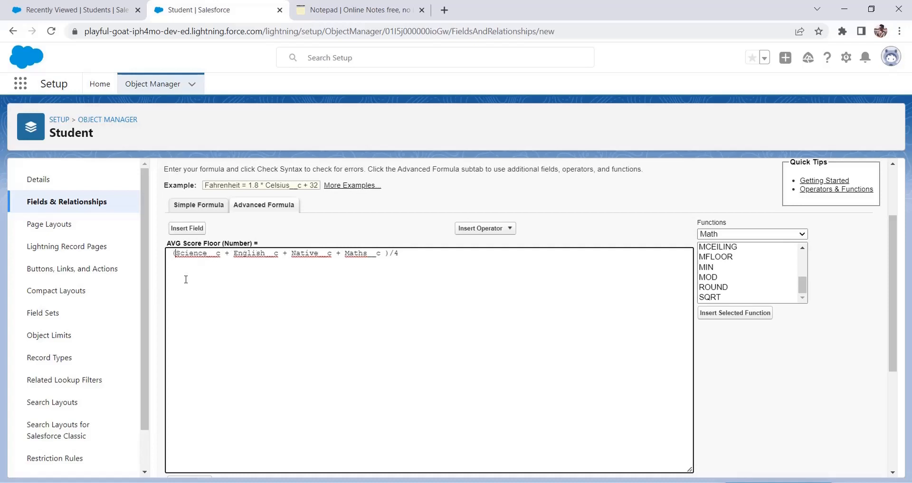
pyautogui.write('(')
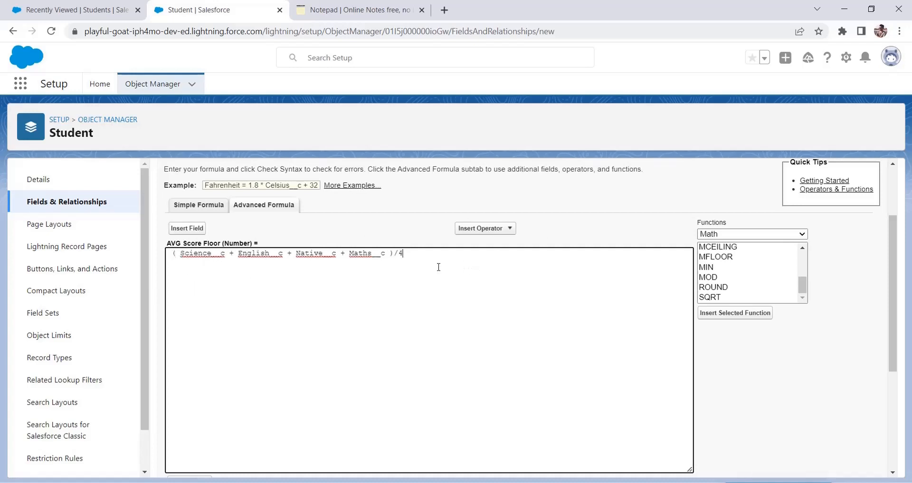
pyautogui.scroll(2, 352, 428)
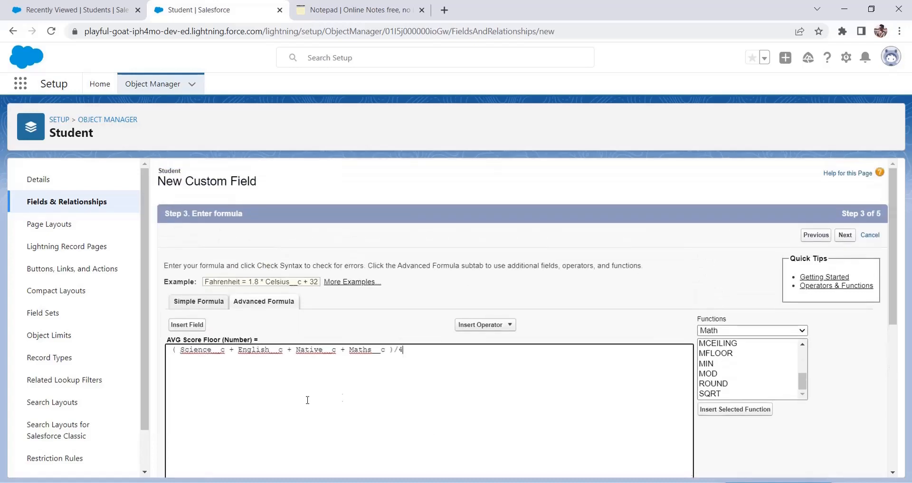
pyautogui.scroll(-1, 308, 386)
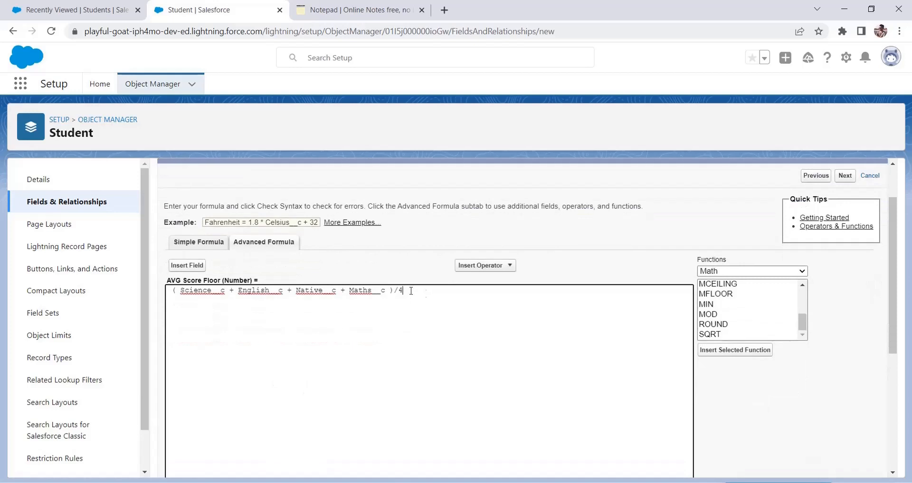
pyautogui.moveTo(411, 291); pyautogui.dragTo(165, 290)
pyautogui.click(292, 328)
pyautogui.click(802, 321)
pyautogui.click(749, 296)
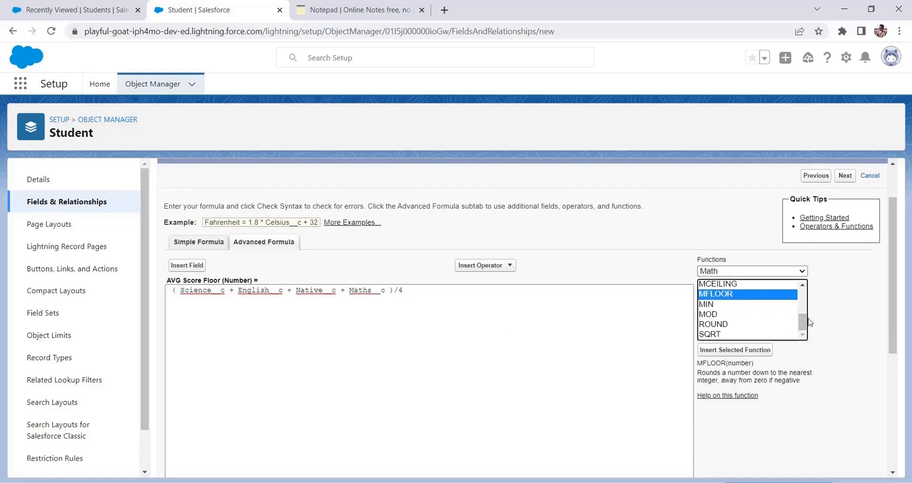
pyautogui.moveTo(802, 322); pyautogui.dragTo(803, 297)
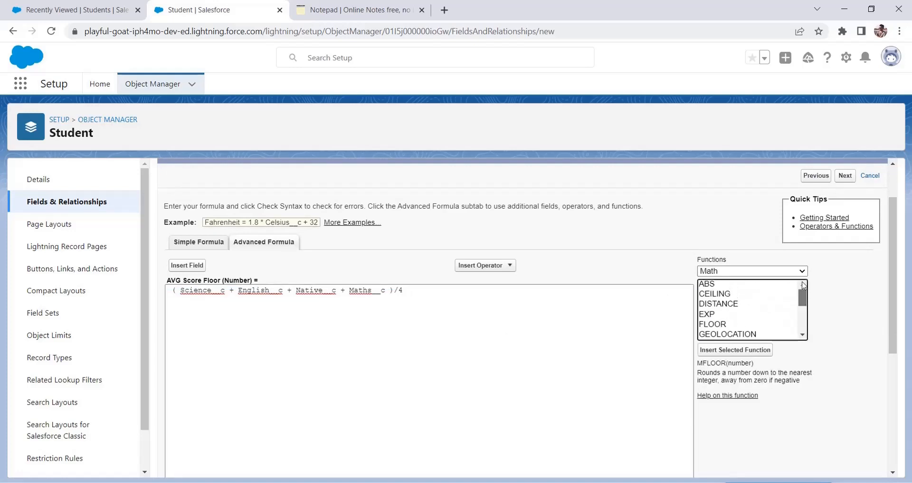
pyautogui.click(731, 324)
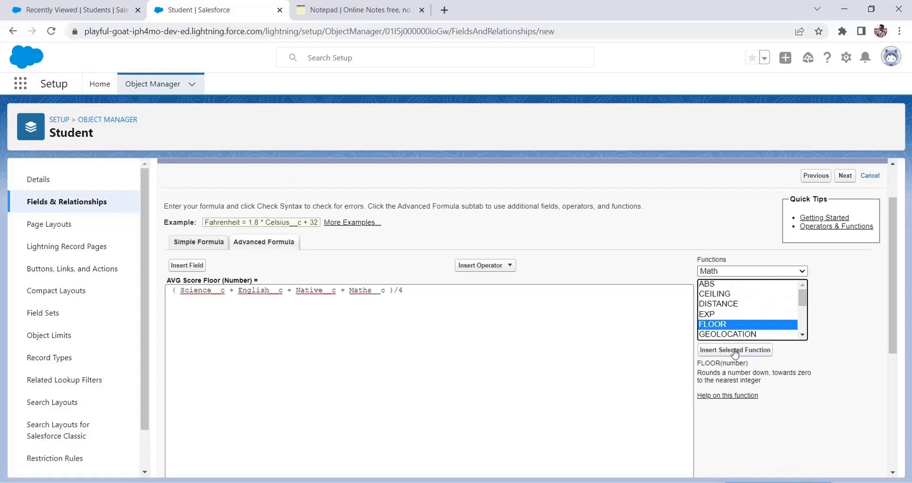
pyautogui.click(734, 350)
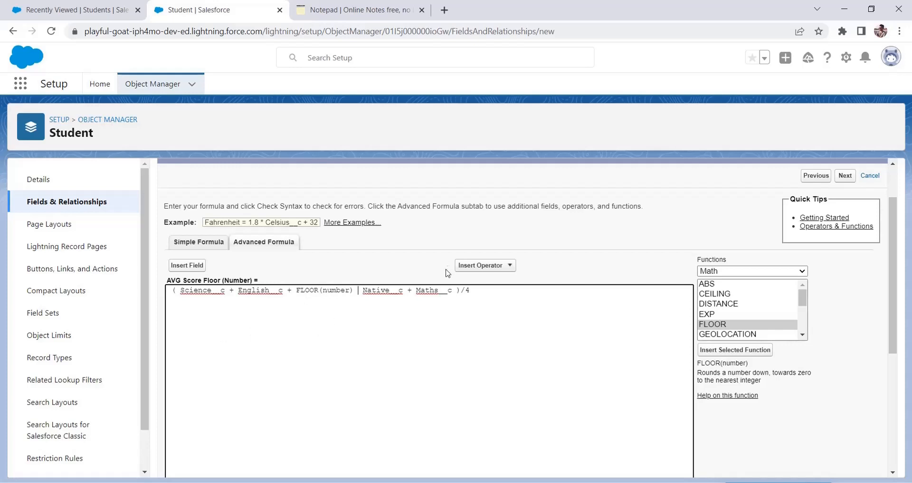
pyautogui.moveTo(365, 290); pyautogui.dragTo(378, 292)
pyautogui.click(349, 295)
pyautogui.press('BackSpace')
pyautogui.press('BackSpace')
pyautogui.press('BackSpace')
pyautogui.press('BackSpace')
pyautogui.press('BackSpace')
pyautogui.press('BackSpace')
pyautogui.press('BackSpace')
pyautogui.press('BackSpace')
pyautogui.press('BackSpace')
pyautogui.press('BackSpace')
pyautogui.press('BackSpace')
pyautogui.press('BackSpace')
pyautogui.press('BackSpace')
pyautogui.press('BackSpace')
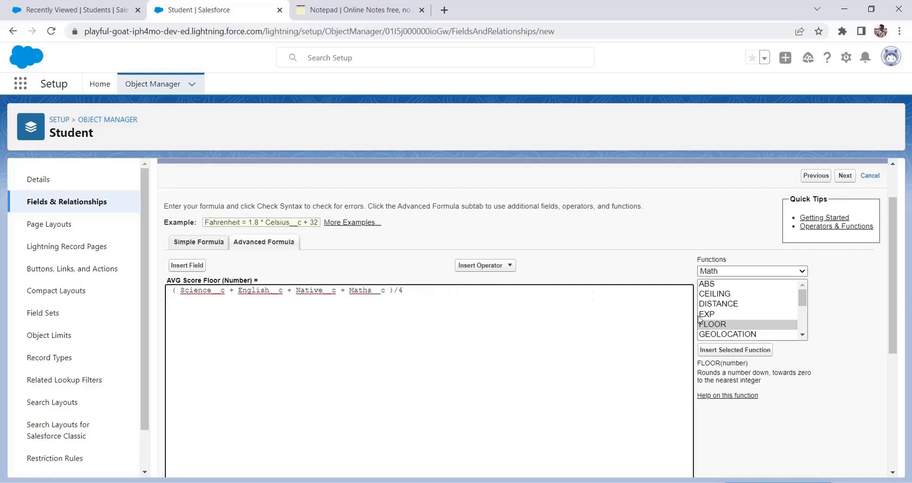
# Insert the FLOOR function below the average expression and replace its number placeholder with a copy of that expression
pyautogui.click(716, 325)
pyautogui.click(725, 352)
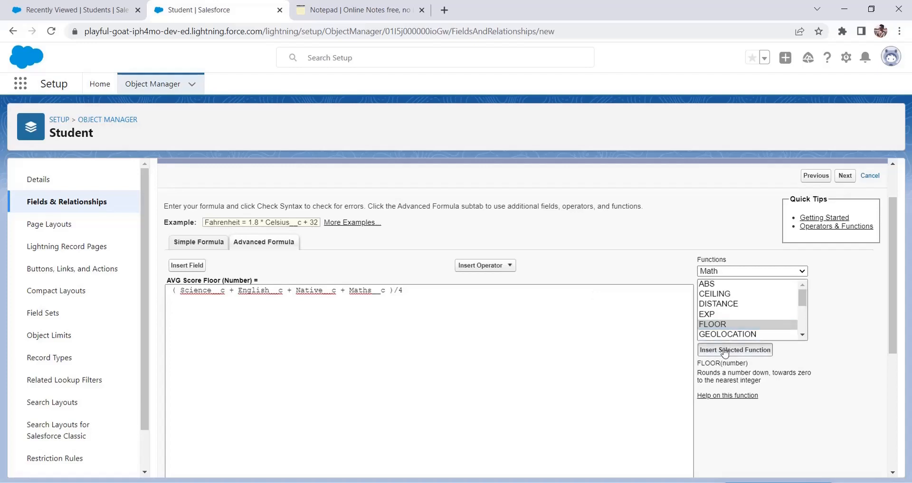
pyautogui.moveTo(172, 287); pyautogui.dragTo(301, 297)
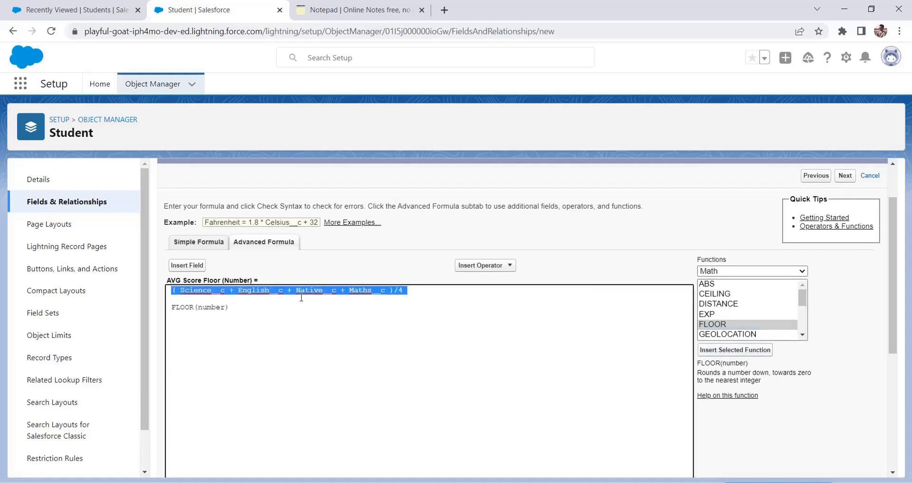
pyautogui.rightClick(381, 293)
pyautogui.click(430, 143)
pyautogui.moveTo(225, 310); pyautogui.dragTo(201, 310)
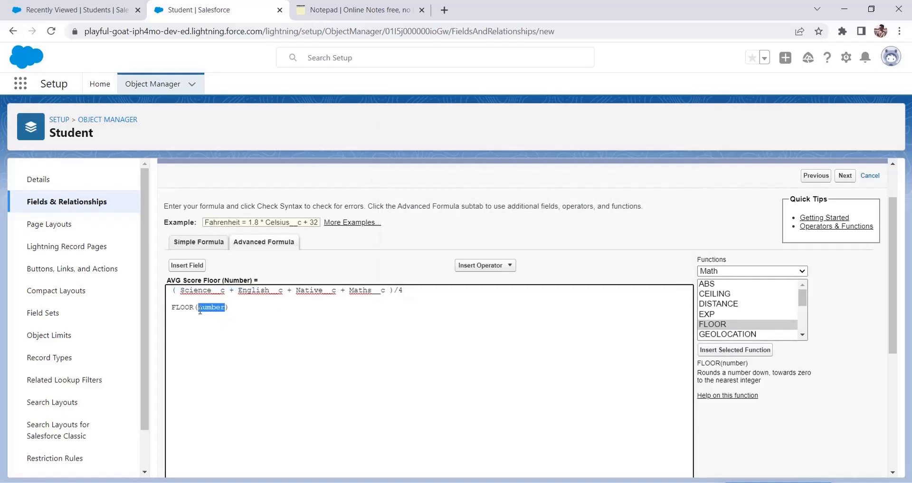
pyautogui.hotkey('ctrl', 'v')
pyautogui.click(358, 352)
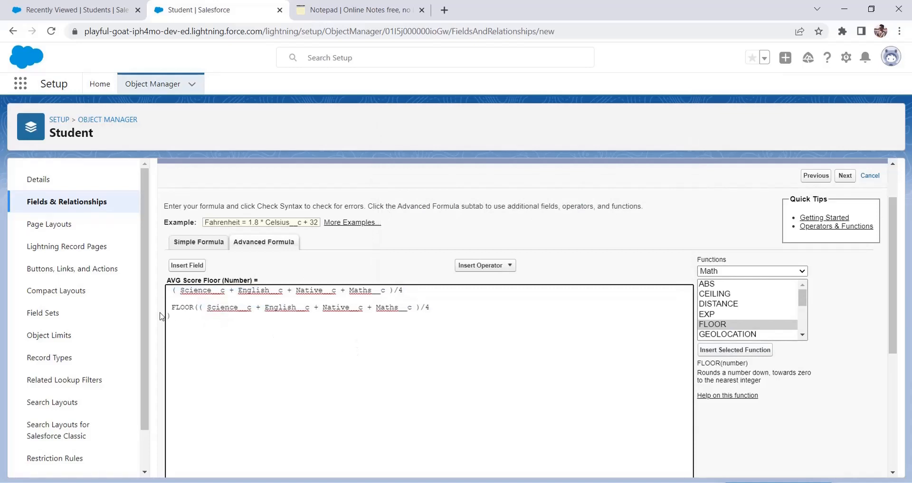
# Delete the original average expression and extra line breaks, leaving only FLOOR(( Science__c + English__c + Native__c + Maths__c )/4)
pyautogui.press('BackSpace')
pyautogui.press('BackSpace')
pyautogui.press('BackSpace')
pyautogui.press('BackSpace')
pyautogui.press('BackSpace')
pyautogui.press('BackSpace')
pyautogui.press('BackSpace')
pyautogui.press('BackSpace')
pyautogui.press('BackSpace')
pyautogui.press('BackSpace')
pyautogui.press('BackSpace')
pyautogui.press('BackSpace')
pyautogui.press('BackSpace')
pyautogui.press('BackSpace')
pyautogui.press('BackSpace')
pyautogui.press('BackSpace')
pyautogui.press('BackSpace')
pyautogui.press('BackSpace')
pyautogui.press('BackSpace')
pyautogui.press('BackSpace')
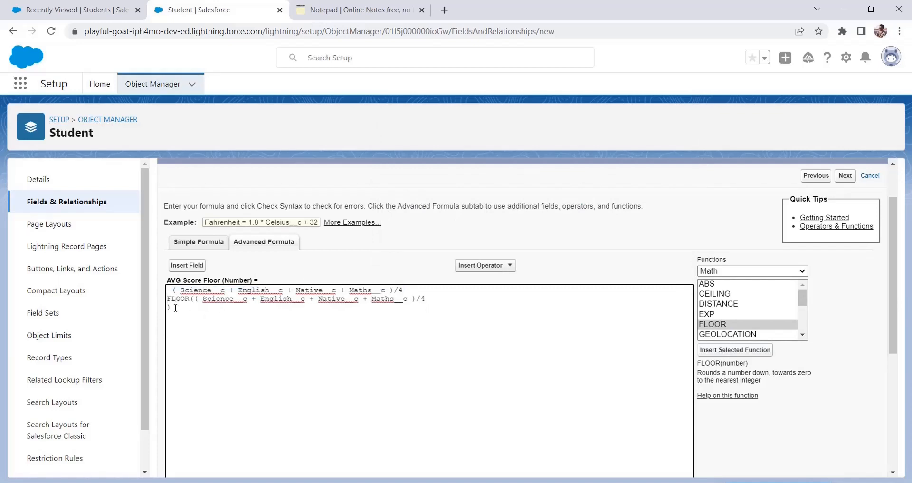
pyautogui.press('BackSpace')
pyautogui.press('BackSpace')
pyautogui.press('BackSpace')
pyautogui.press('BackSpace')
pyautogui.press('BackSpace')
pyautogui.press('BackSpace')
pyautogui.press('BackSpace')
pyautogui.press('BackSpace')
pyautogui.press('BackSpace')
pyautogui.press('BackSpace')
pyautogui.press('BackSpace')
pyautogui.press('BackSpace')
pyautogui.press('BackSpace')
pyautogui.press('BackSpace')
pyautogui.press('BackSpace')
pyautogui.press('BackSpace')
pyautogui.press('BackSpace')
pyautogui.press('BackSpace')
pyautogui.press('BackSpace')
pyautogui.press('BackSpace')
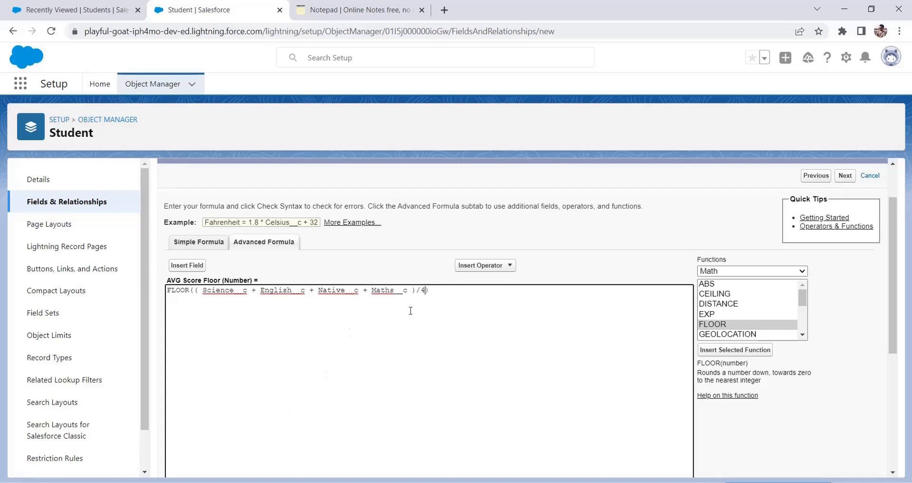
# Copy the FLOOR function's whole argument, including its enclosing parentheses
pyautogui.moveTo(434, 290); pyautogui.dragTo(194, 291)
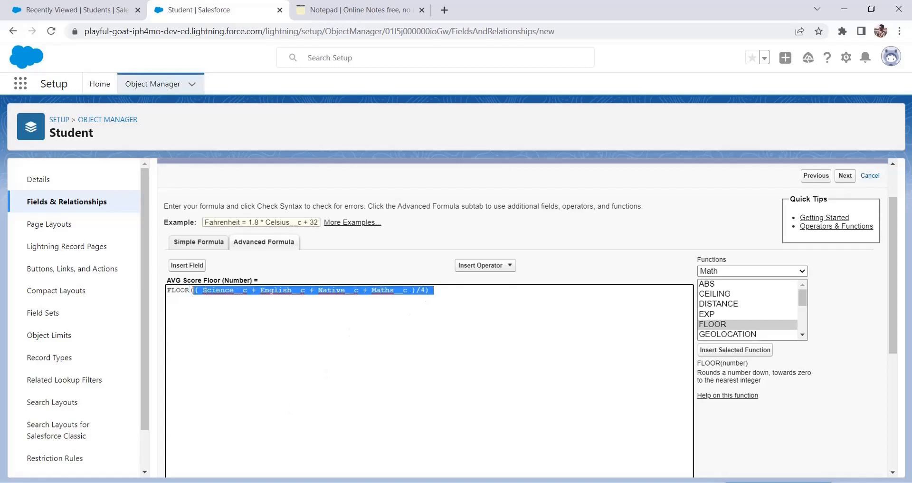
pyautogui.rightClick(221, 291)
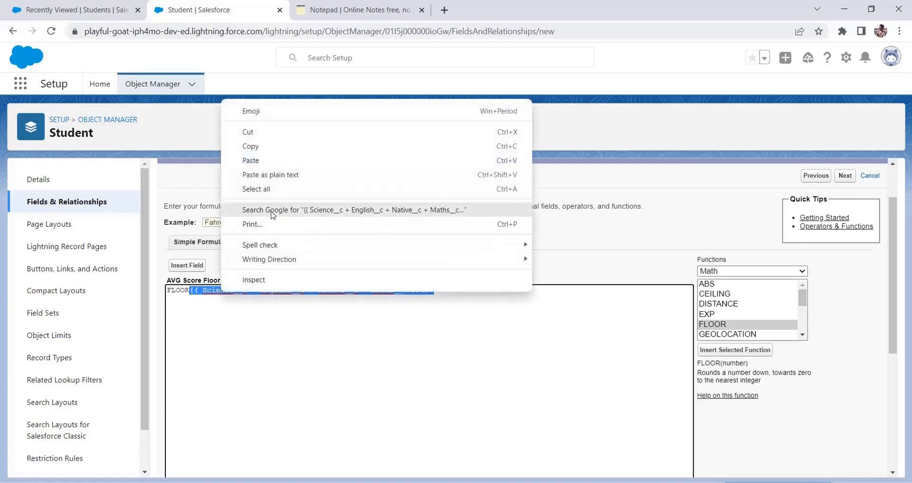
pyautogui.click(265, 152)
# Check the AVG Score Floor formula's syntax, save the field with the Student Layout included, and start another new field
pyautogui.scroll(-3, 456, 318)
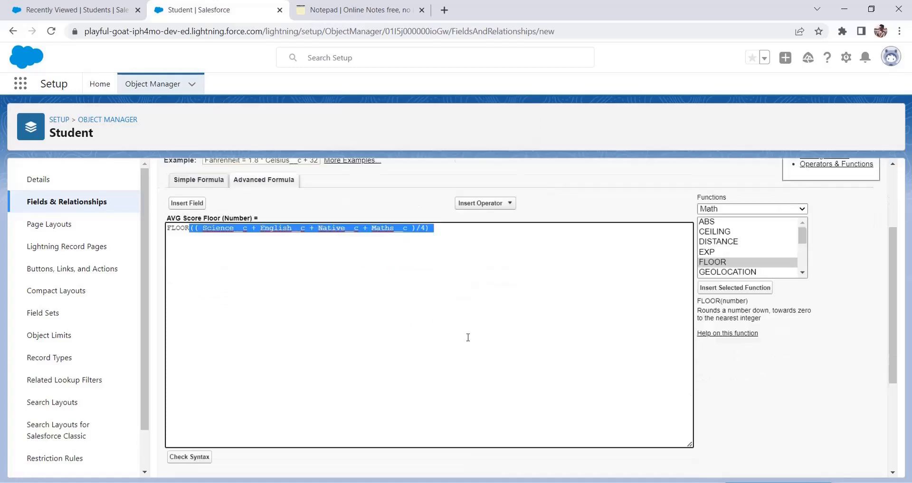
pyautogui.click(198, 401)
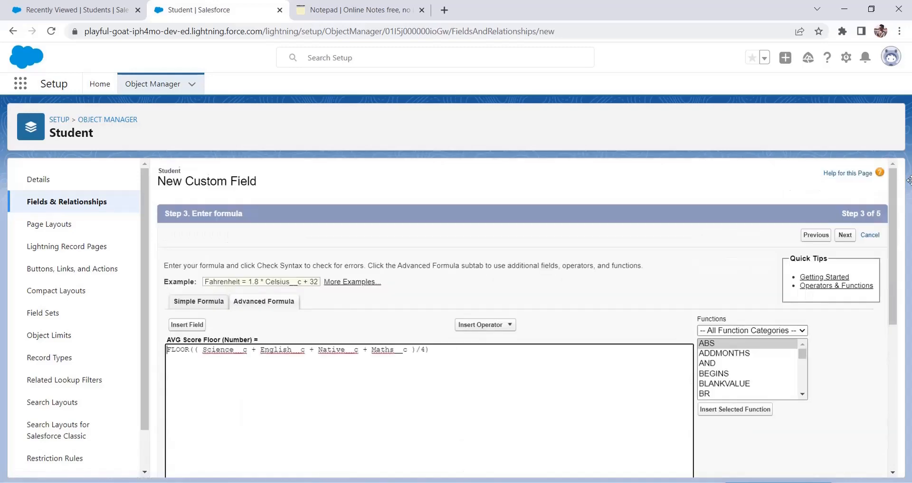
pyautogui.click(845, 236)
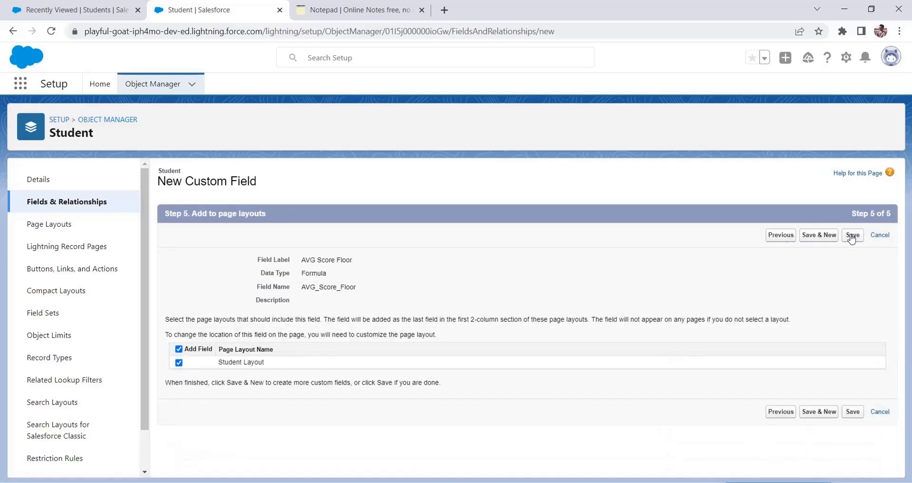
pyautogui.click(831, 236)
# Look up the next calculation in the online notes and choose Formula as the new Student field's data type
pyautogui.click(350, 10)
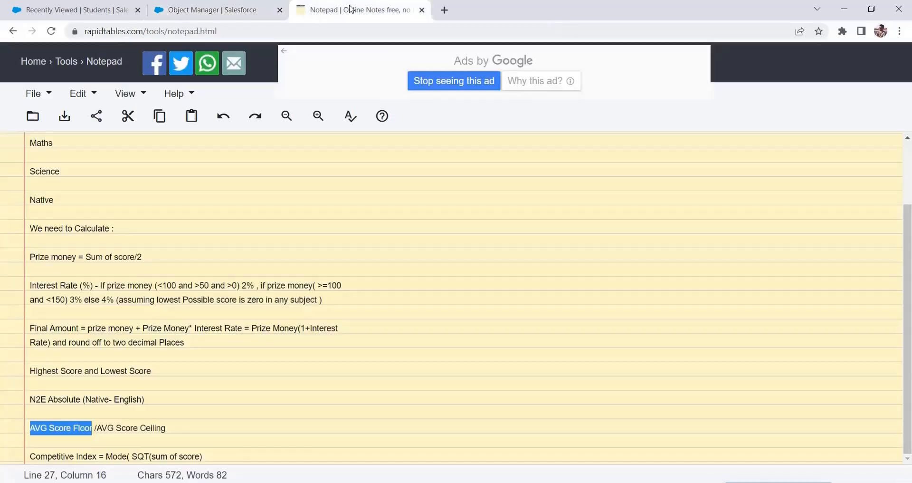
pyautogui.click(259, 7)
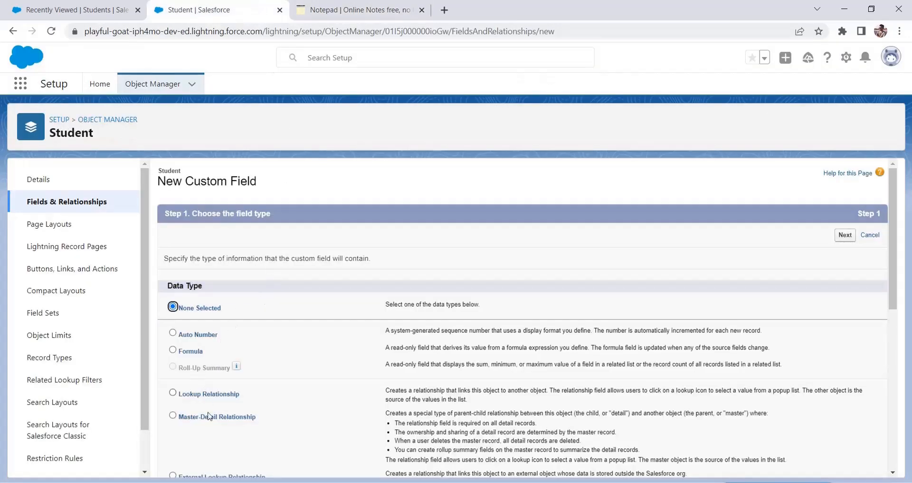
pyautogui.scroll(-1, 211, 418)
pyautogui.click(204, 300)
pyautogui.scroll(1, 760, 257)
pyautogui.click(845, 234)
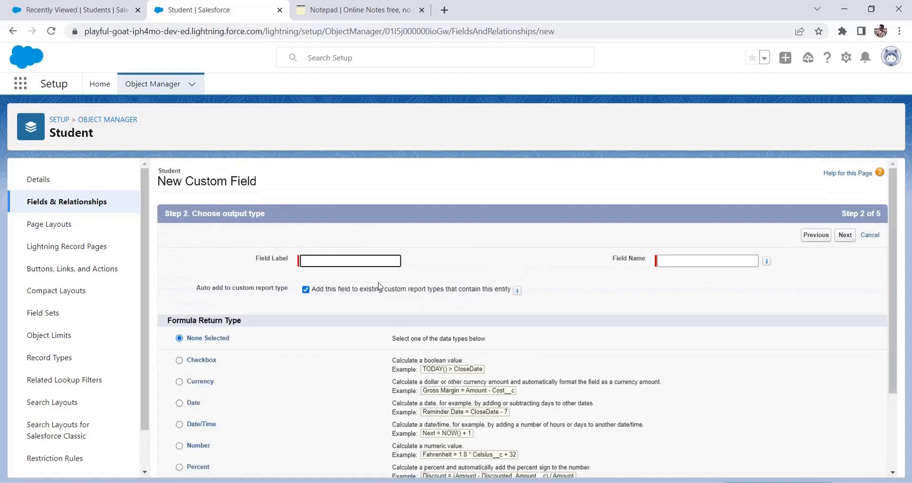
# Label the field AVG Score Ceiling, set its formula return type to Number, and continue to the formula
pyautogui.write('AVG')
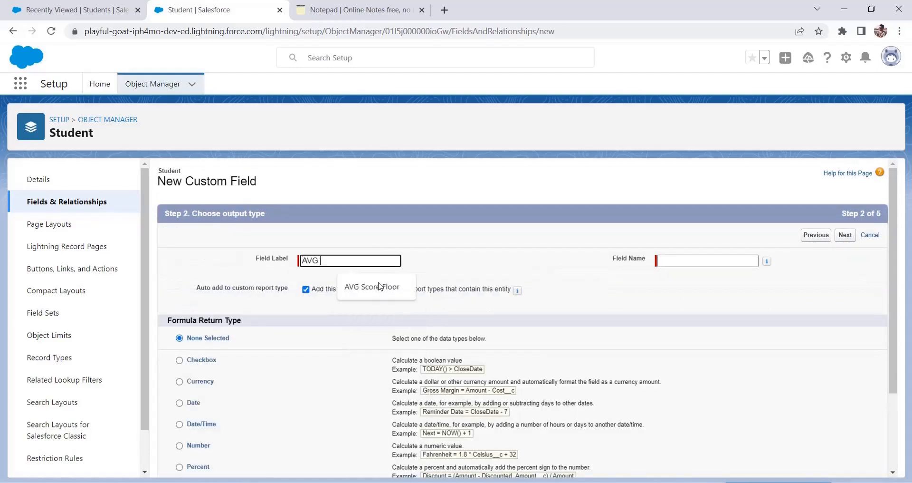
pyautogui.write(' Score Ceiling')
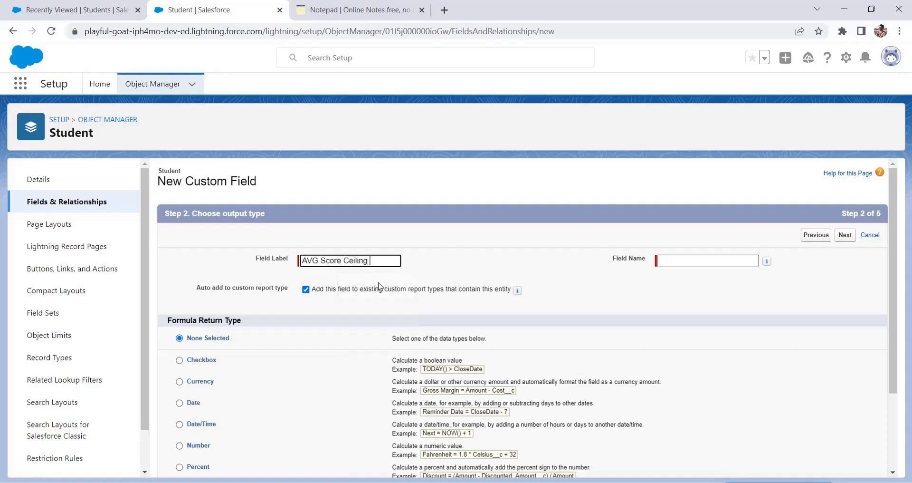
pyautogui.click(453, 184)
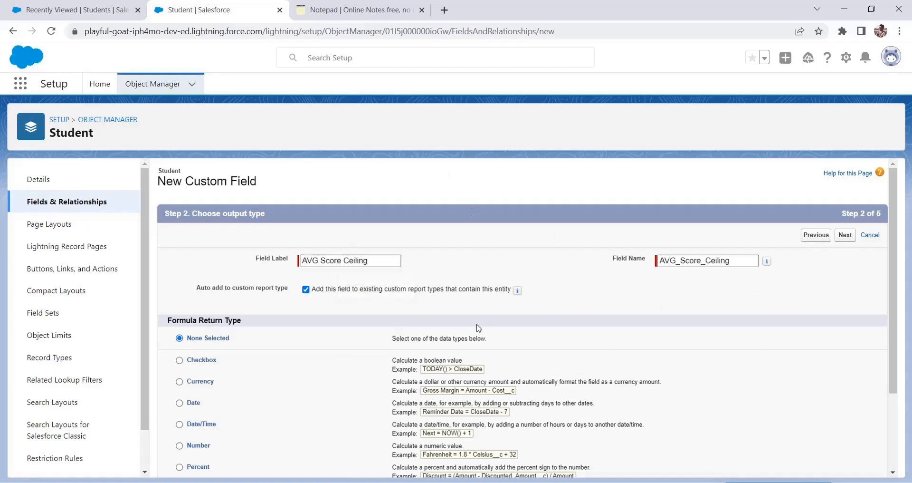
pyautogui.click(203, 447)
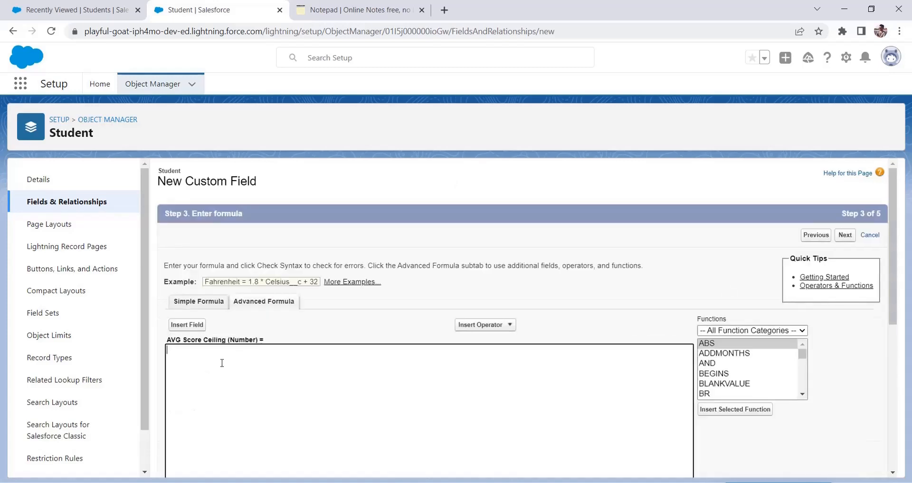
# Insert the Math function CEILING and replace its argument with the copied (( Science__c + English__c + Native__c + Maths__c )/4)
pyautogui.click(760, 330)
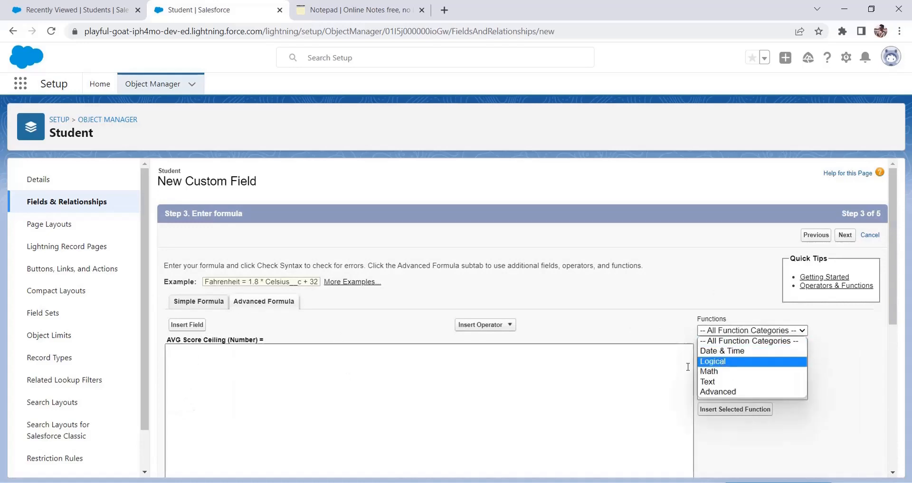
pyautogui.click(718, 360)
pyautogui.click(717, 353)
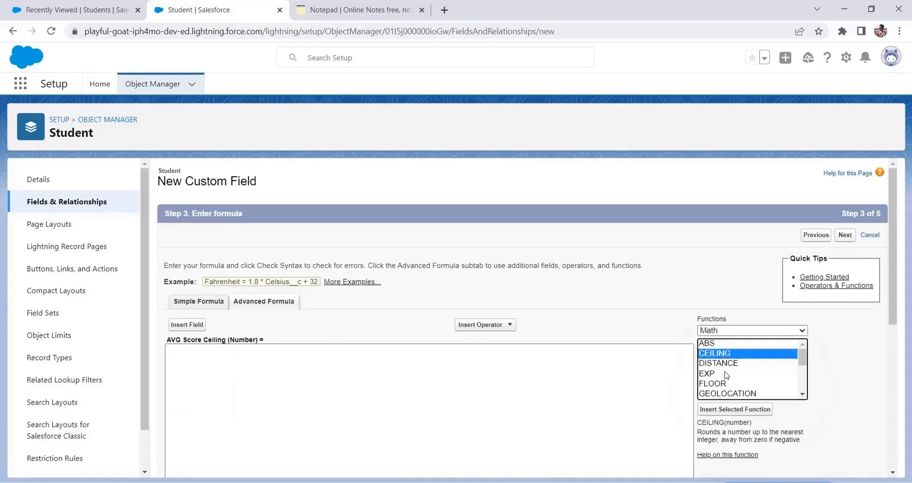
pyautogui.click(722, 409)
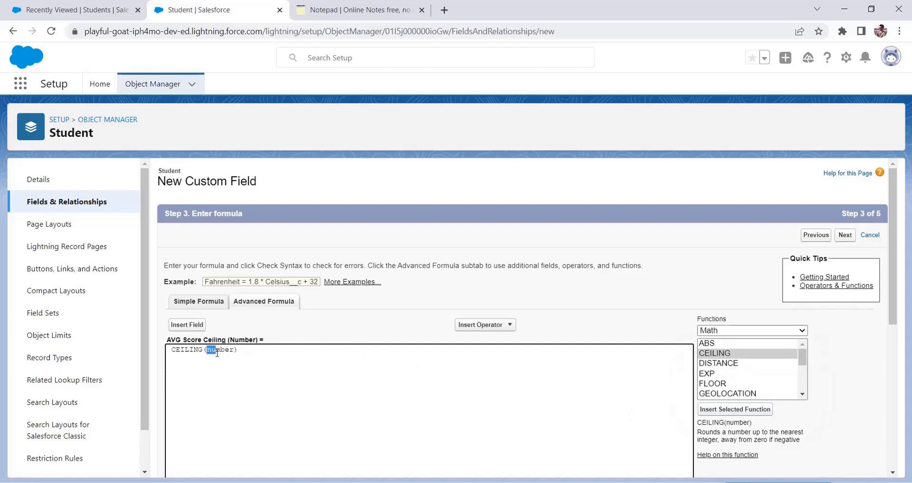
pyautogui.moveTo(241, 350); pyautogui.dragTo(205, 351)
pyautogui.write('( Science__c + English__c + Native__c + Maths__c )/4)')
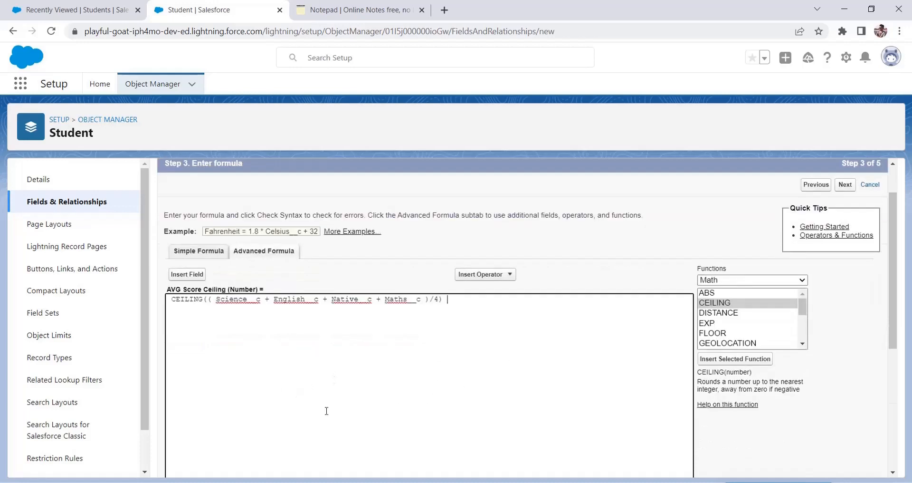
# Check the AVG Score Ceiling formula's syntax, save the field with the Student Layout included, and start another new field
pyautogui.scroll(-4, 326, 410)
pyautogui.click(192, 401)
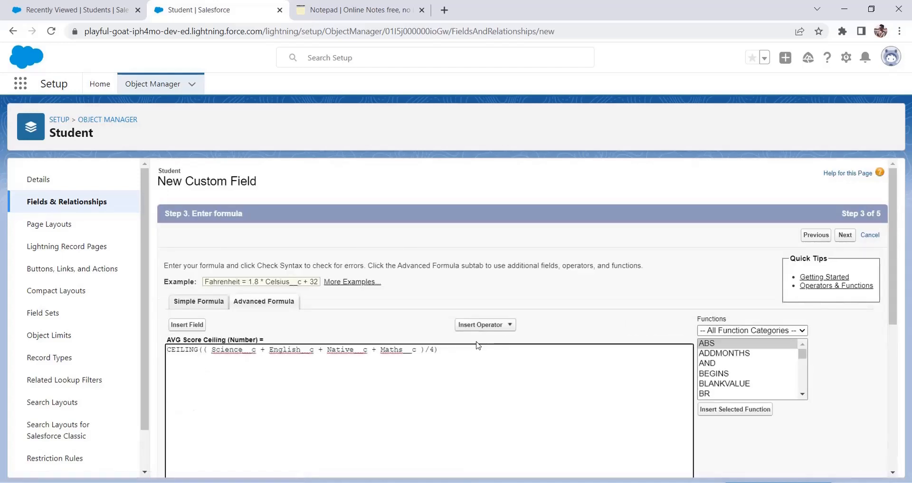
pyautogui.scroll(-5, 479, 344)
pyautogui.scroll(6, 540, 316)
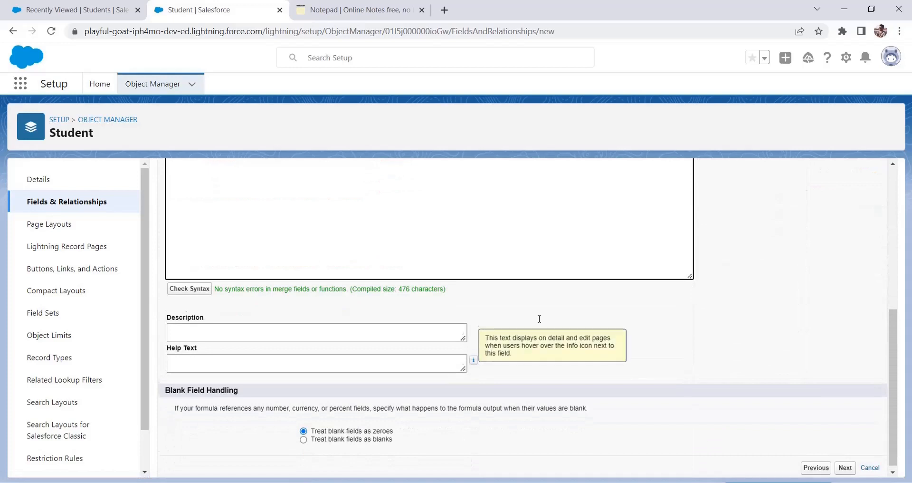
pyautogui.click(845, 240)
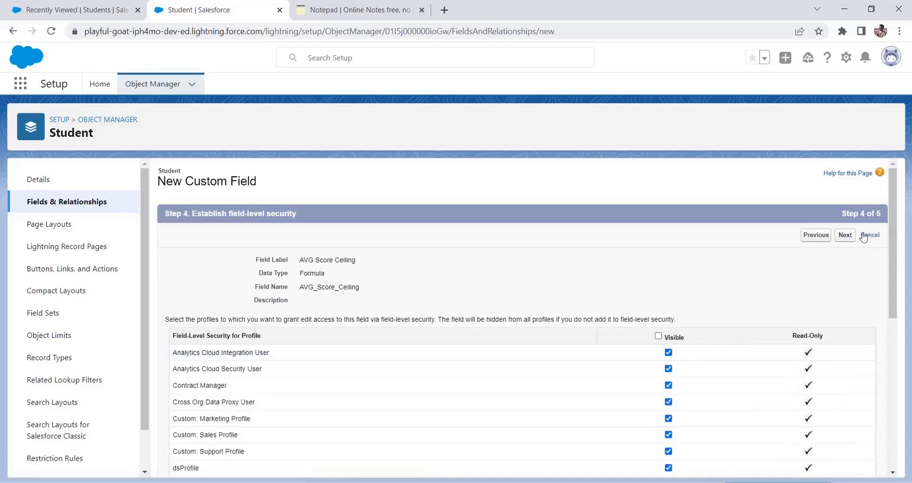
pyautogui.click(845, 235)
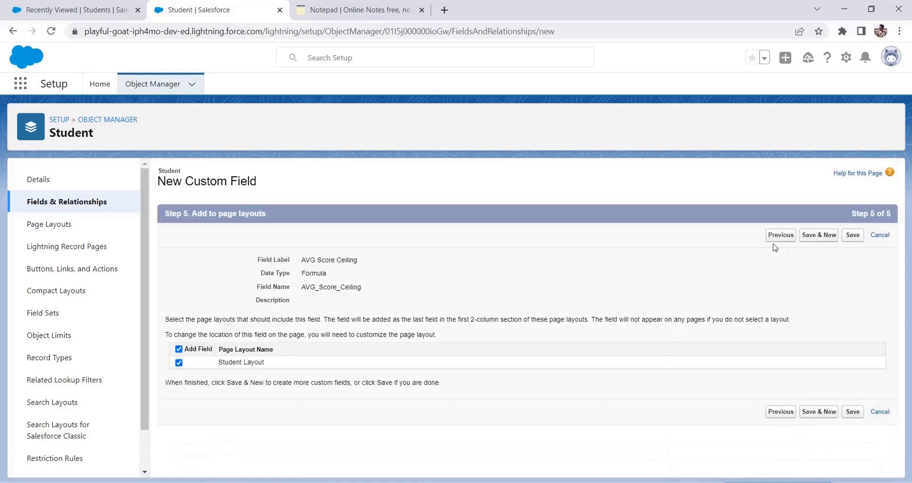
pyautogui.click(814, 237)
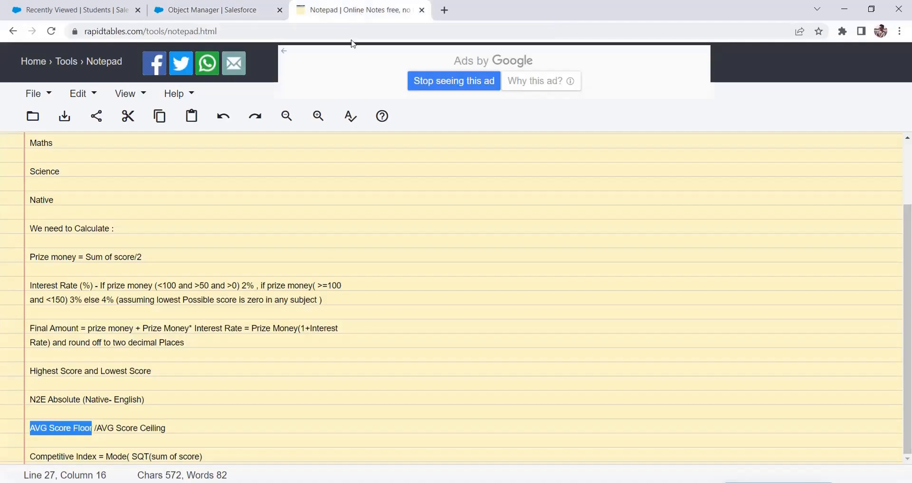
# Copy the name Competitive Index from the online notes and choose Formula as the new Student field's data type
pyautogui.click(359, 13)
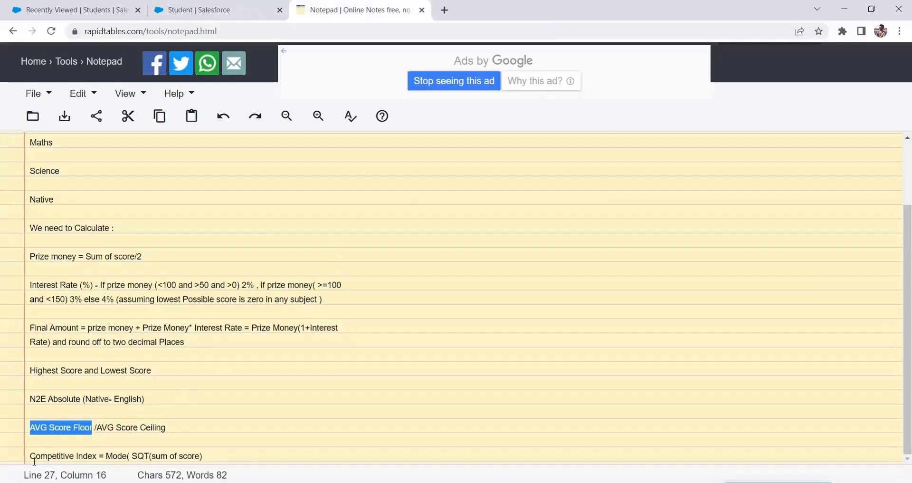
pyautogui.moveTo(32, 453); pyautogui.dragTo(97, 456)
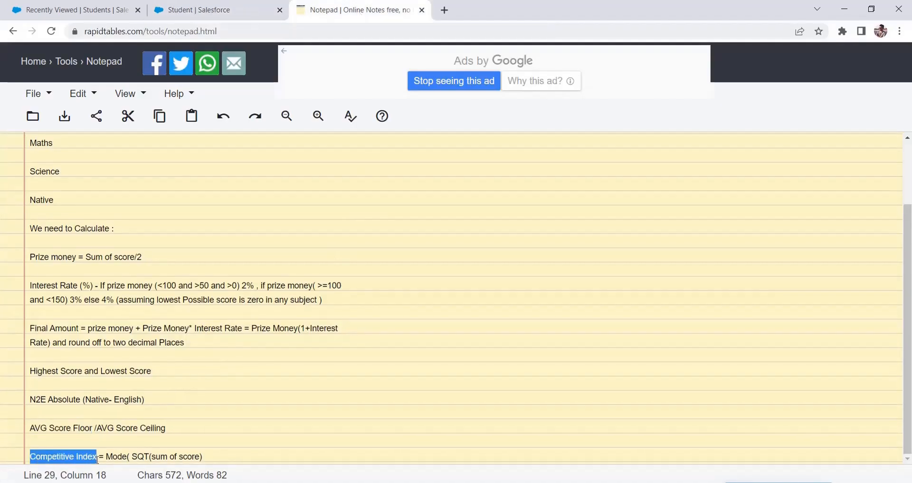
pyautogui.rightClick(86, 456)
pyautogui.click(144, 312)
pyautogui.click(230, 6)
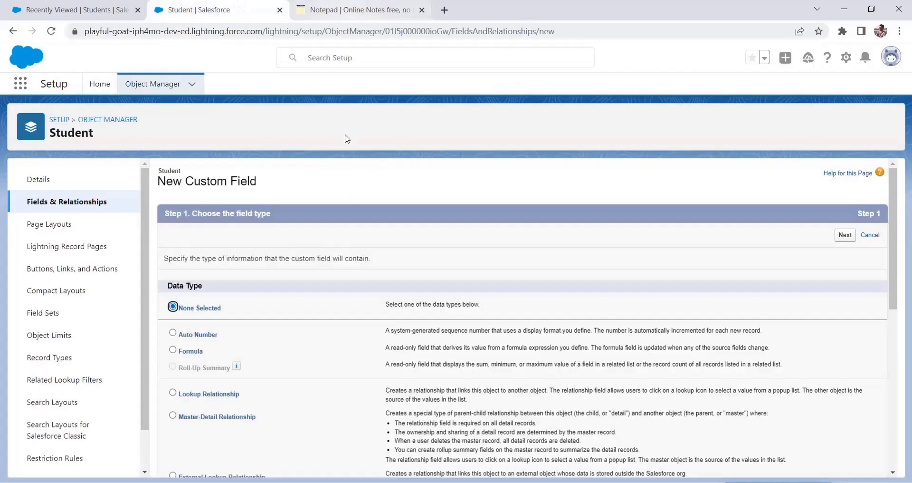
pyautogui.click(192, 351)
pyautogui.click(845, 234)
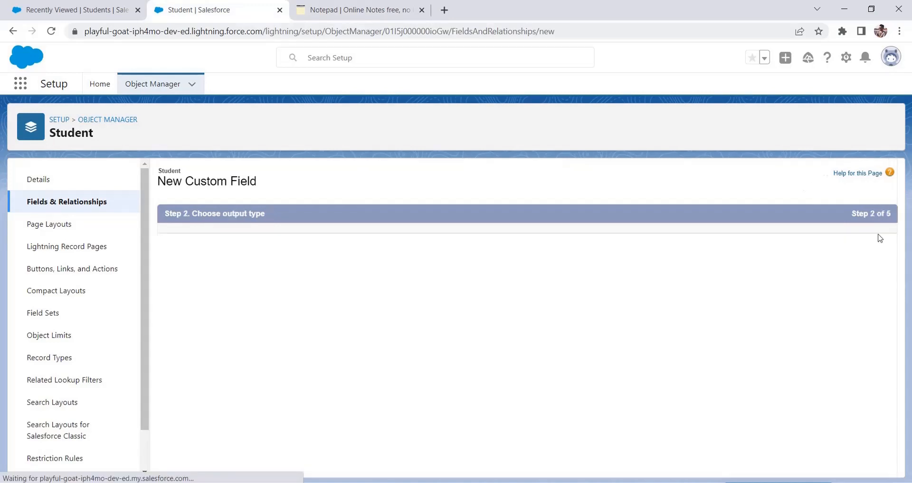
# Label the field Competitive Index, set its formula return type to Number, and continue to the formula
pyautogui.hotkey('ctrl', 'v')
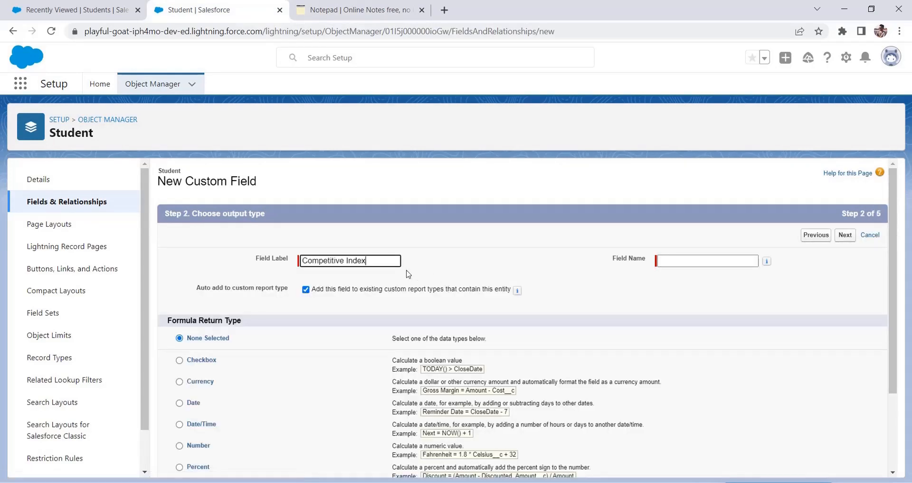
pyautogui.click(434, 269)
pyautogui.scroll(-2, 211, 402)
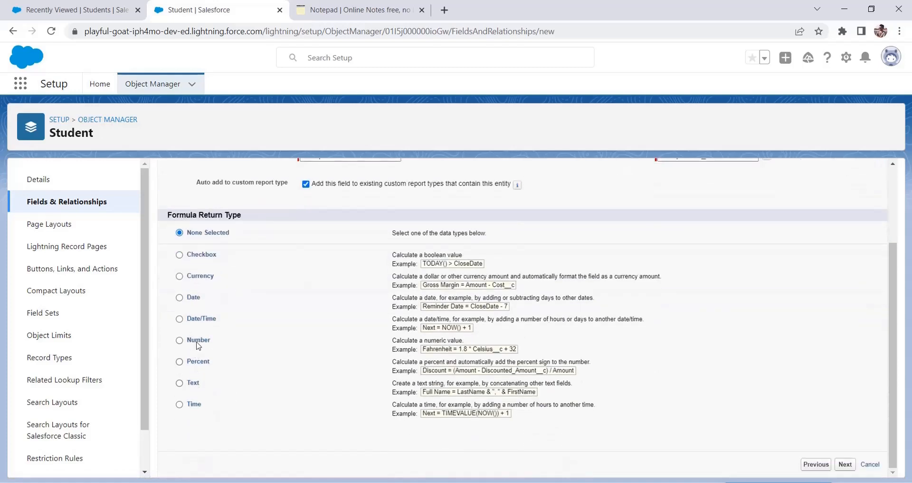
pyautogui.click(195, 341)
pyautogui.scroll(2, 796, 256)
pyautogui.click(845, 235)
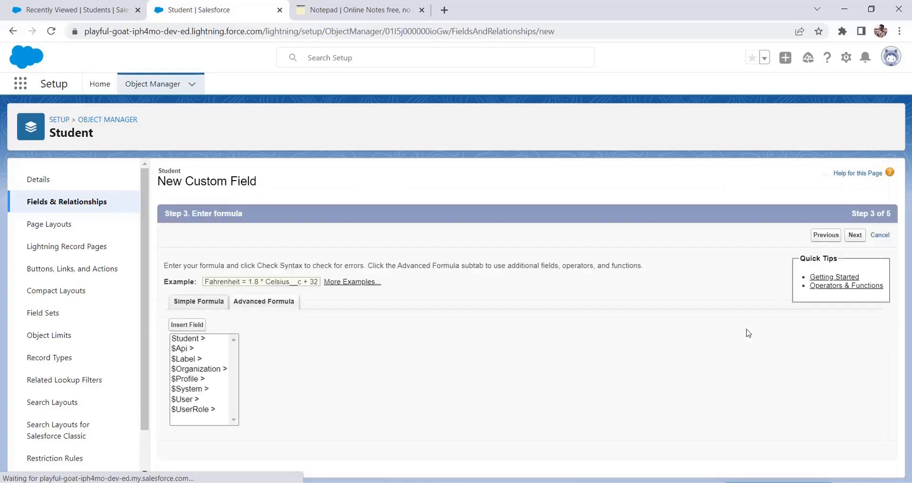
# Append /5) to the Competitive Index calculation in the online notes and return to the Salesforce formula page
pyautogui.scroll(-5, 351, 362)
pyautogui.scroll(-2, 354, 365)
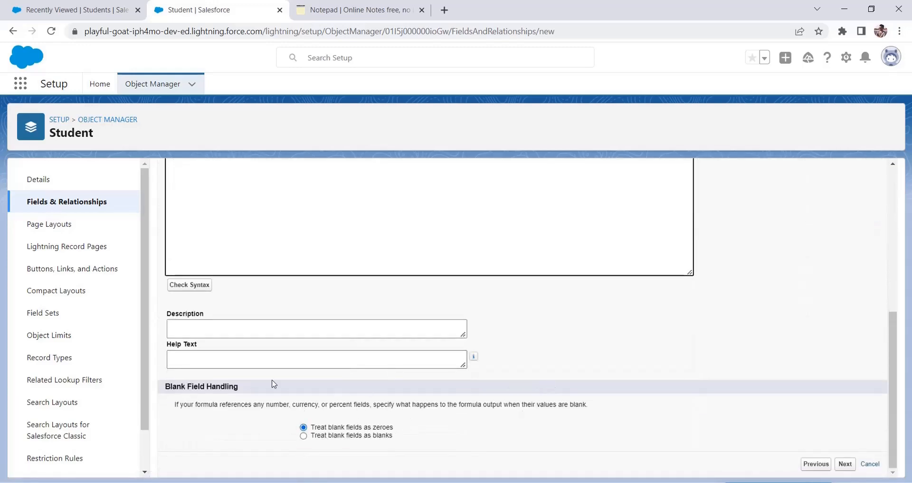
pyautogui.scroll(2, 274, 382)
pyautogui.scroll(3, 280, 377)
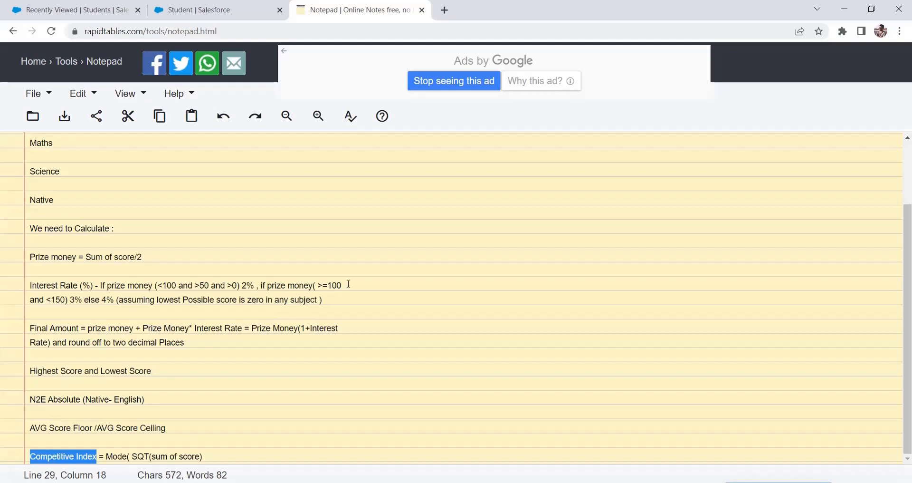
pyautogui.click(216, 455)
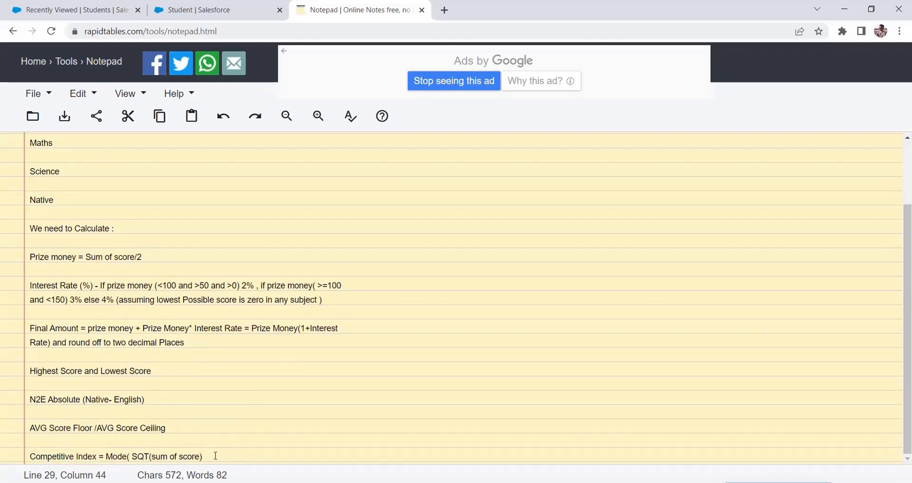
pyautogui.write('/5)')
pyautogui.click(266, 9)
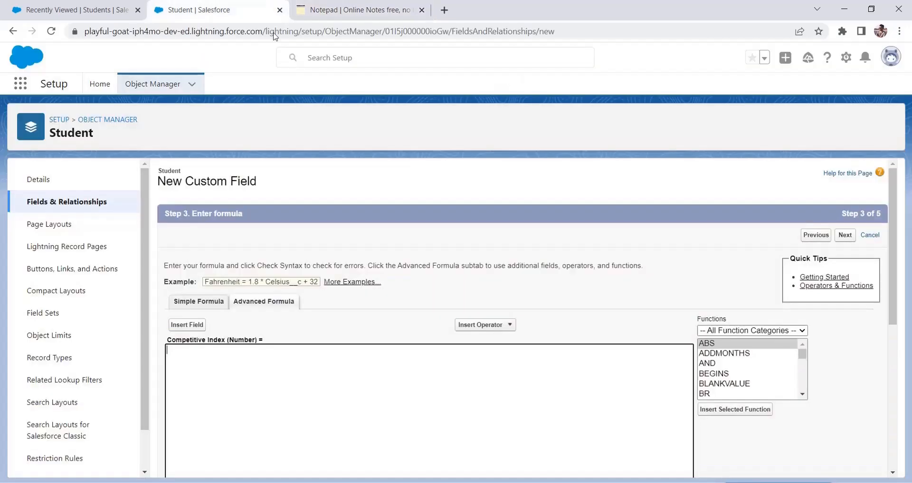
# Insert the Student fields Science__c and Native__c into the Competitive Index formula
pyautogui.click(184, 326)
pyautogui.moveTo(456, 291); pyautogui.dragTo(459, 365)
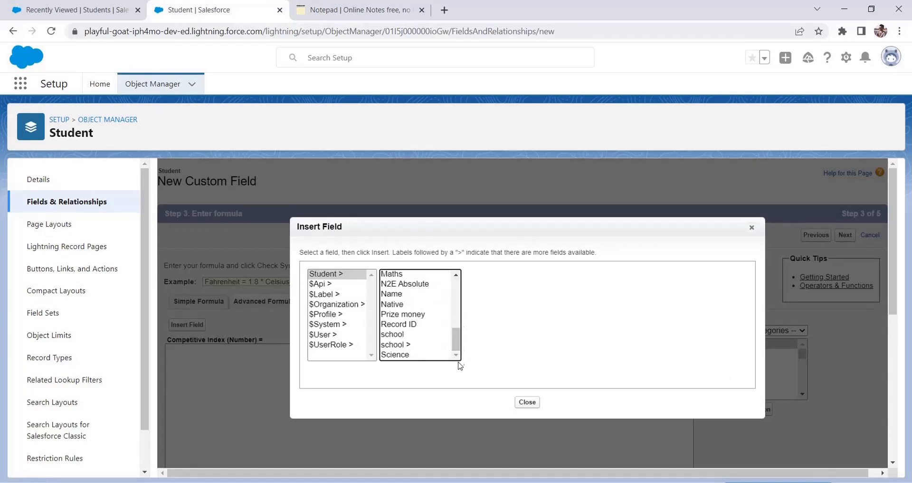
pyautogui.click(403, 357)
pyautogui.click(501, 336)
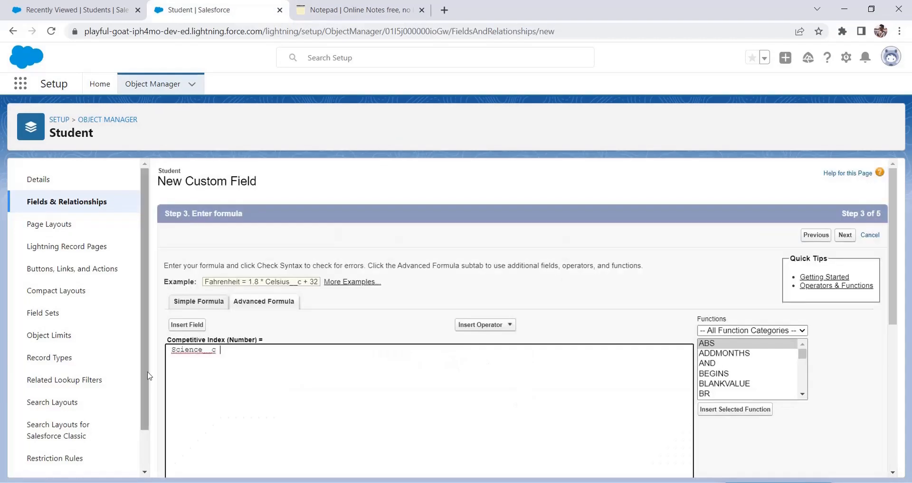
pyautogui.click(199, 327)
pyautogui.moveTo(458, 292); pyautogui.dragTo(450, 372)
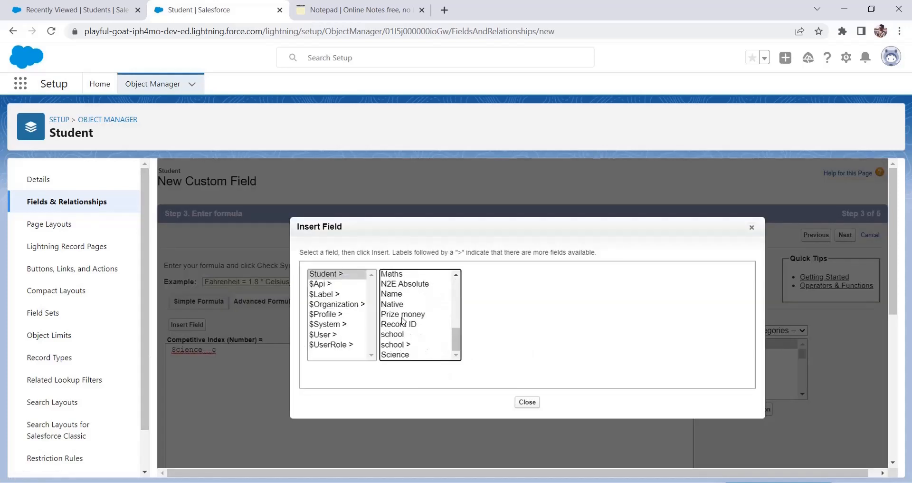
pyautogui.click(398, 302)
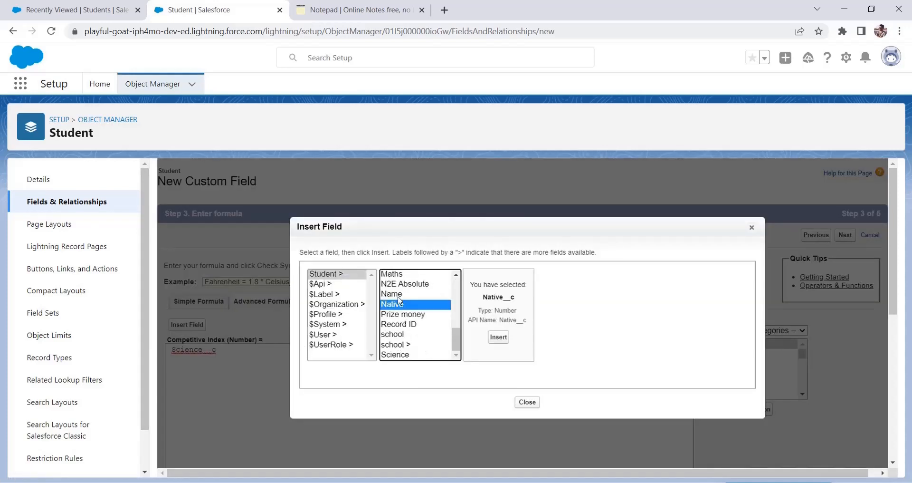
pyautogui.click(498, 337)
# Insert the Student fields Maths__c and English__c after the first two fields in the formula
pyautogui.click(200, 327)
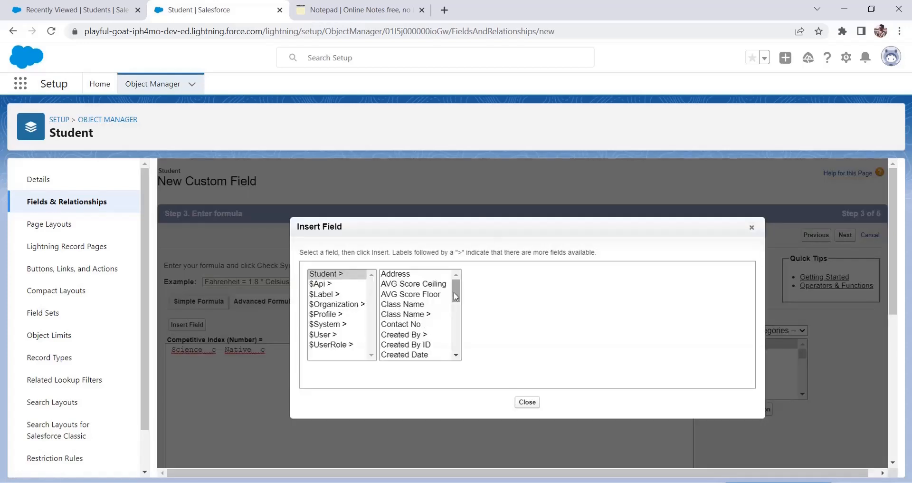
pyautogui.moveTo(456, 290); pyautogui.dragTo(452, 326)
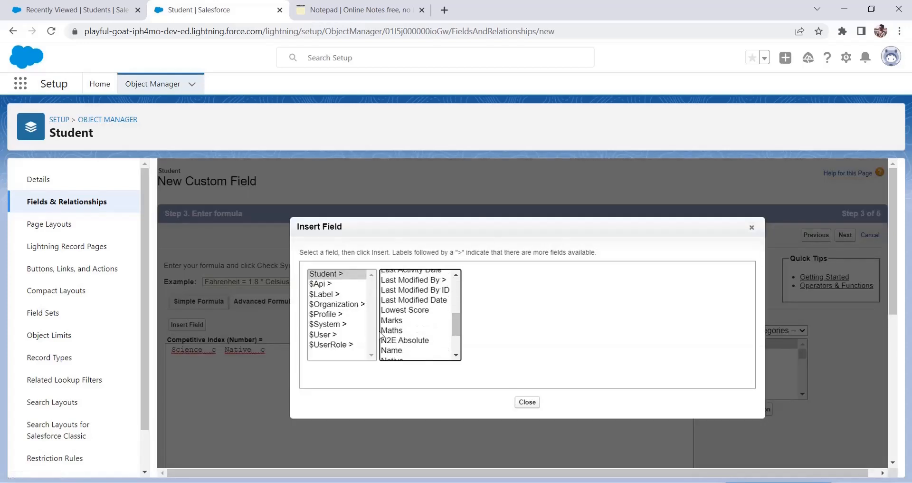
pyautogui.click(400, 331)
pyautogui.click(498, 336)
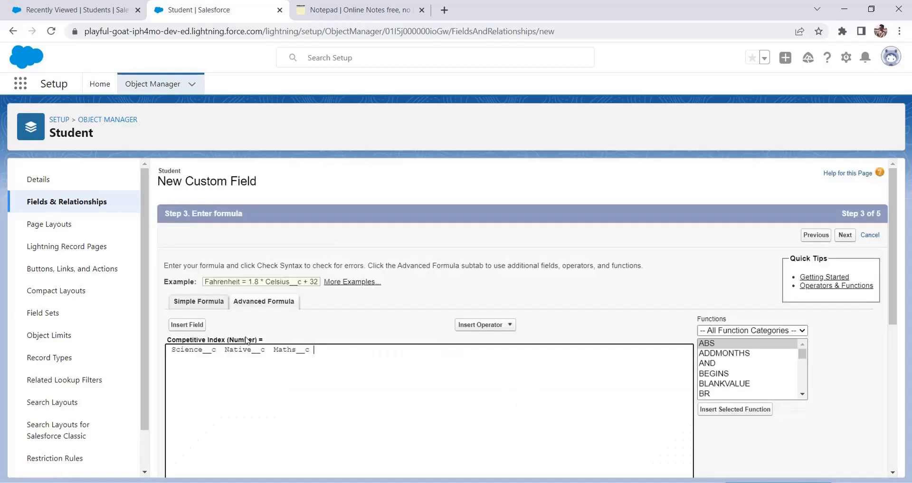
pyautogui.click(186, 324)
pyautogui.moveTo(456, 291)
pyautogui.mouseDown()
pyautogui.moveTo(458, 311)
pyautogui.moveTo(457, 298)
pyautogui.mouseUp()
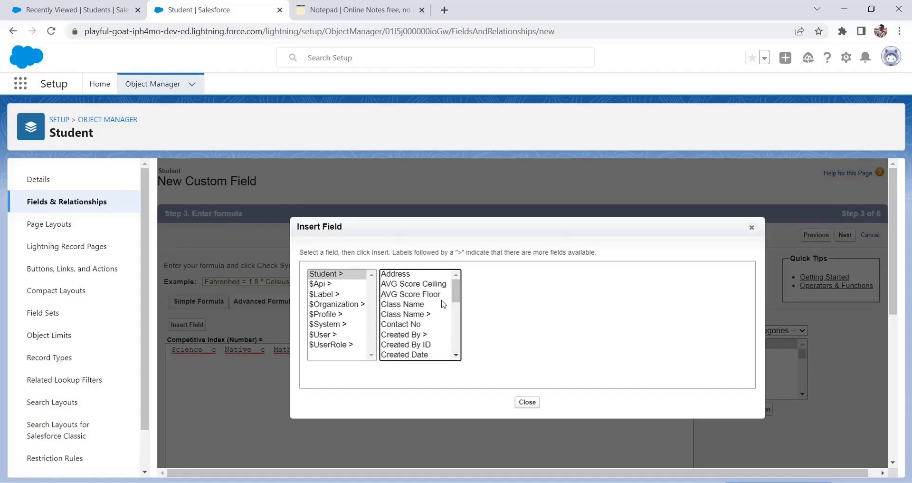
pyautogui.moveTo(456, 296); pyautogui.dragTo(456, 309)
pyautogui.click(408, 306)
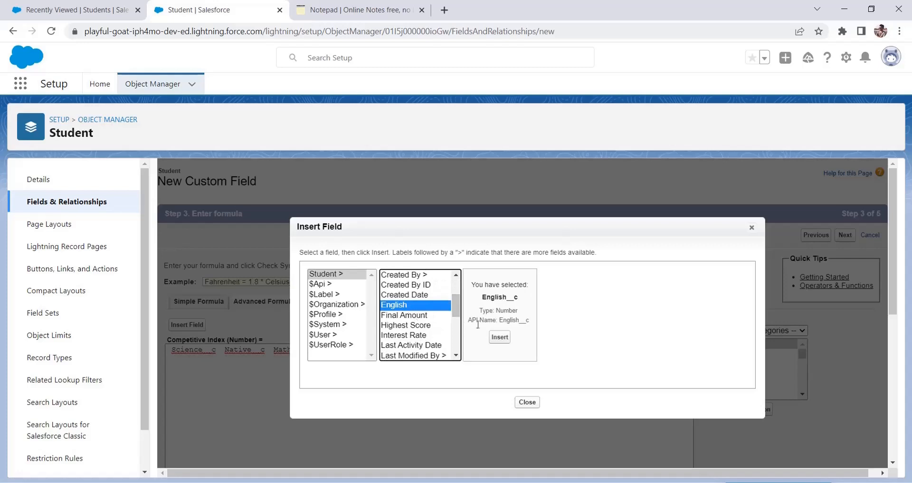
pyautogui.click(507, 342)
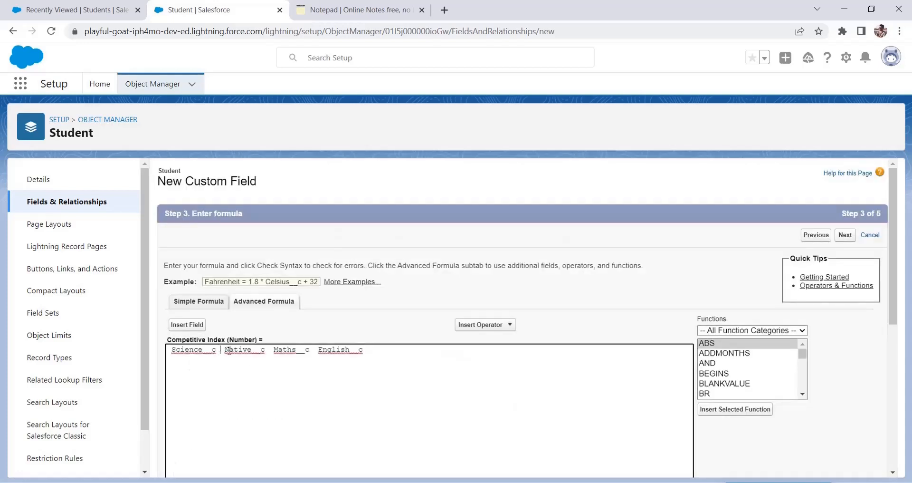
# Join the four score fields with plus signs to form Science__c + Native__c + Maths__c + English__c
pyautogui.write('+')
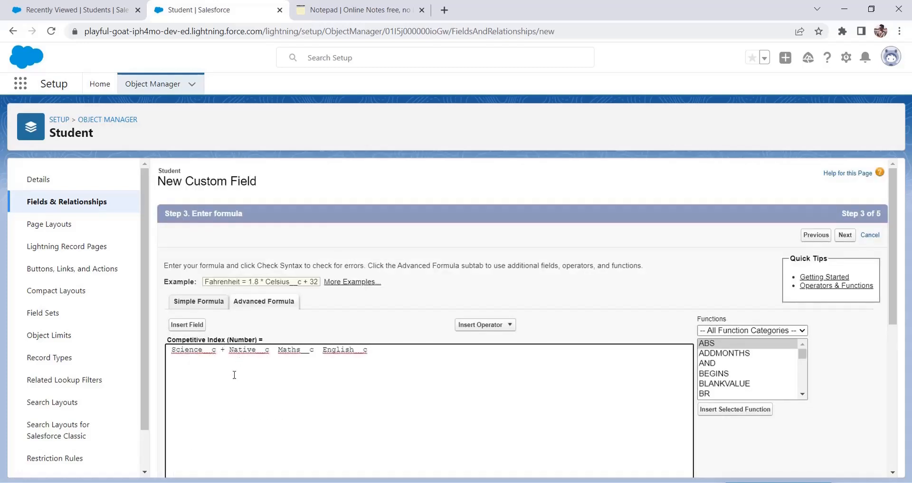
pyautogui.write('+')
pyautogui.click(322, 349)
pyautogui.write('+')
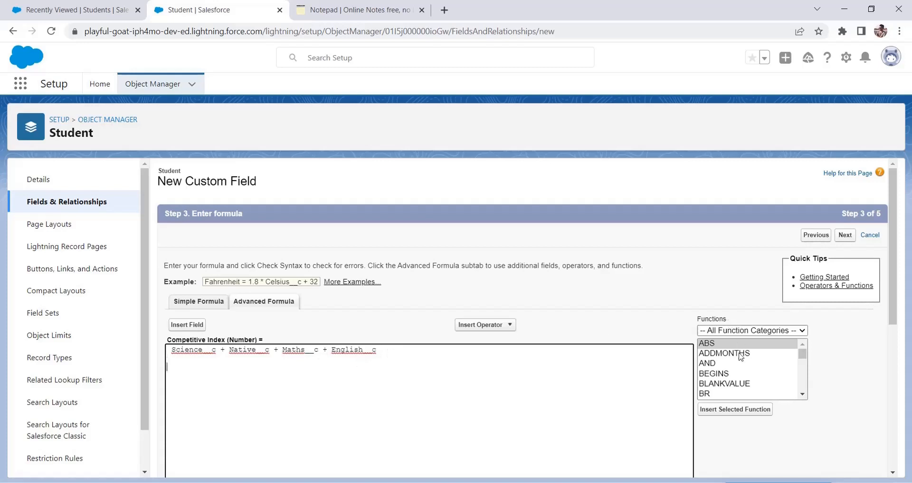
# Insert the Math function SQRT on a separate line below the sum of the scores
pyautogui.click(725, 335)
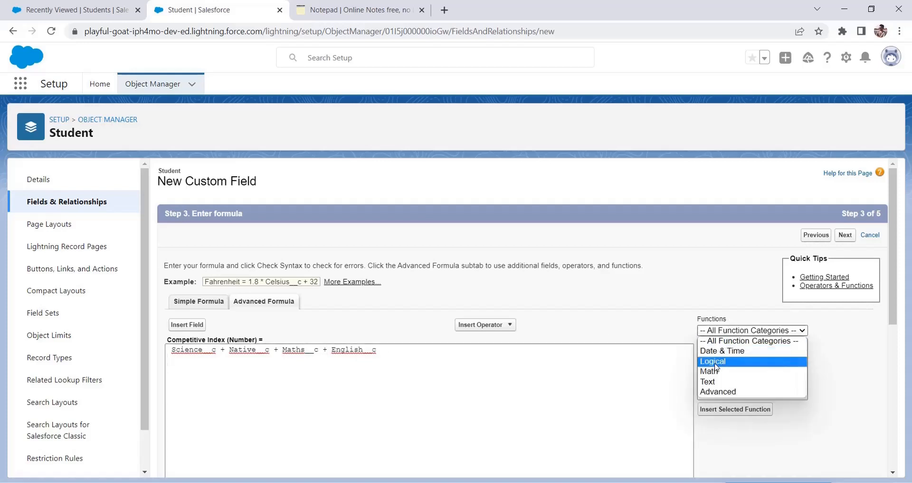
pyautogui.click(716, 364)
pyautogui.click(721, 335)
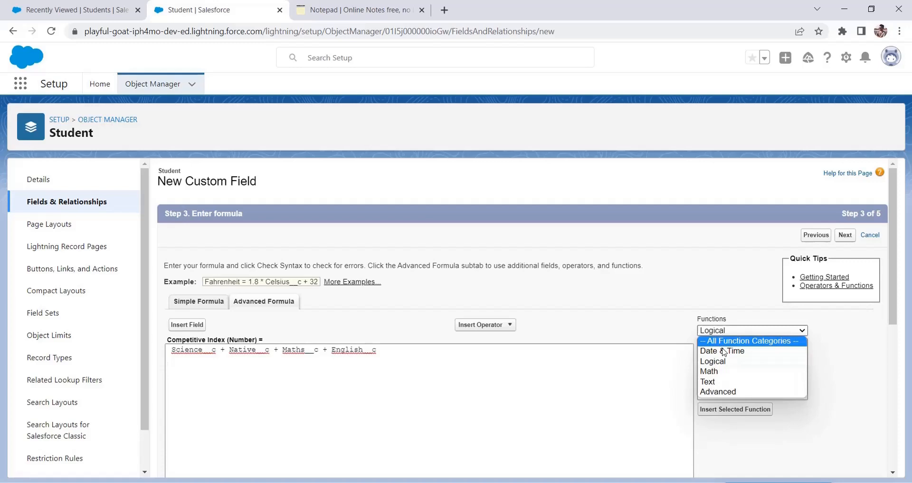
pyautogui.click(708, 371)
pyautogui.moveTo(802, 354); pyautogui.dragTo(803, 384)
pyautogui.click(734, 394)
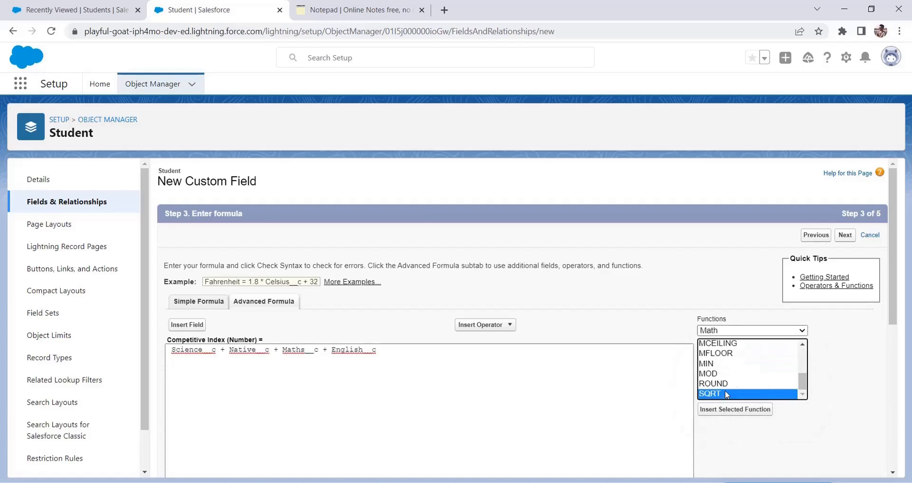
pyautogui.click(711, 409)
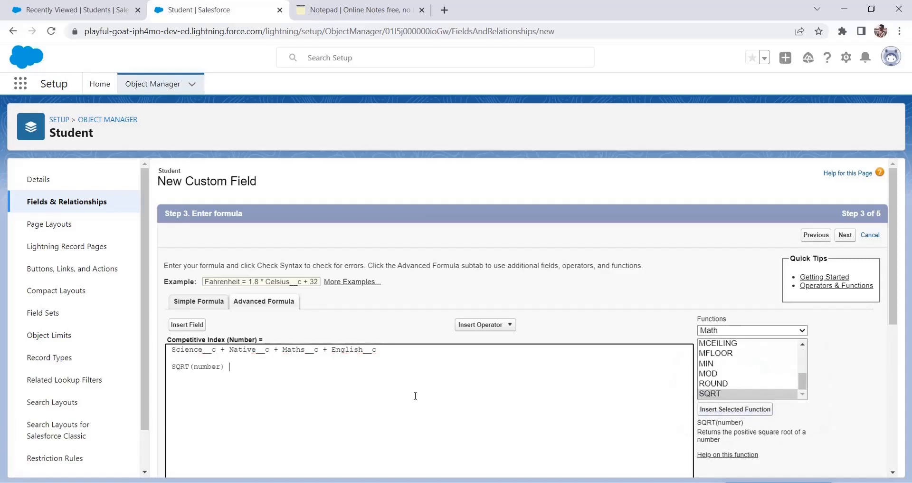
# Replace the SQRT argument with a copy of Science__c + Native__c + Maths__c + English__c and divide the function by 5
pyautogui.moveTo(171, 350)
pyautogui.mouseDown()
pyautogui.moveTo(399, 351)
pyautogui.moveTo(167, 349)
pyautogui.mouseUp()
pyautogui.rightClick(365, 358)
pyautogui.click(331, 372)
pyautogui.rightClick(192, 352)
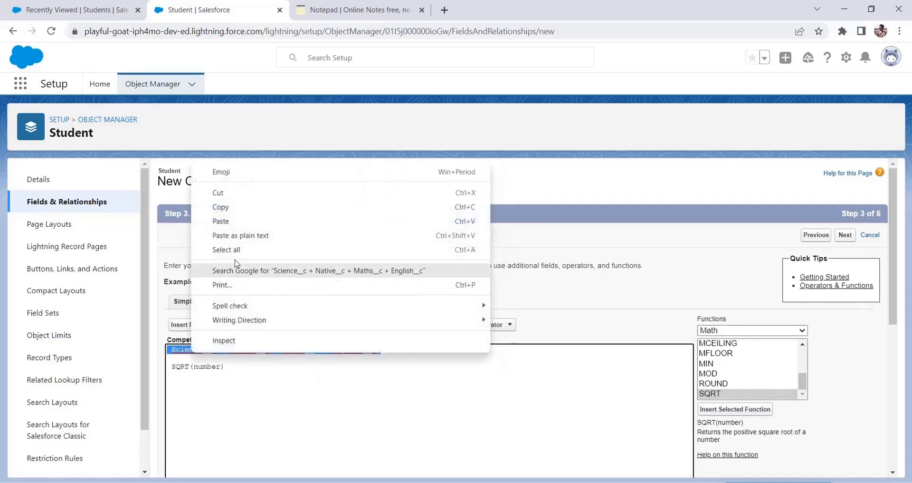
pyautogui.click(230, 209)
pyautogui.moveTo(220, 368); pyautogui.dragTo(194, 365)
pyautogui.hotkey('ctrl', 'v')
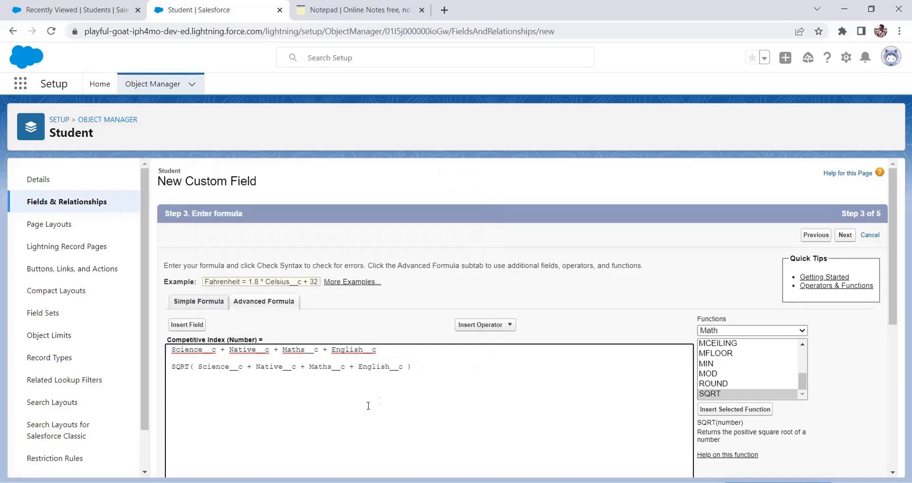
pyautogui.write('5')
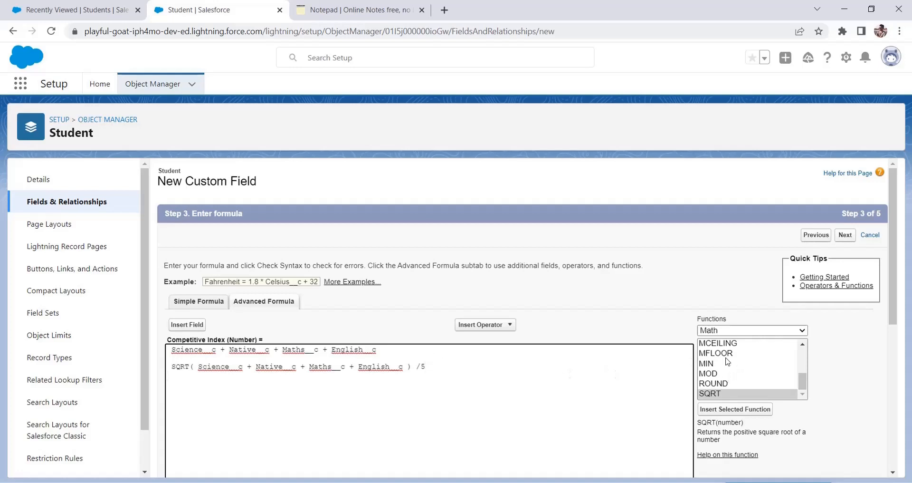
# Insert the MOD function below the SQRT line and replace its number argument with a copy of the SQRT expression, without the /5
pyautogui.click(715, 374)
pyautogui.click(733, 409)
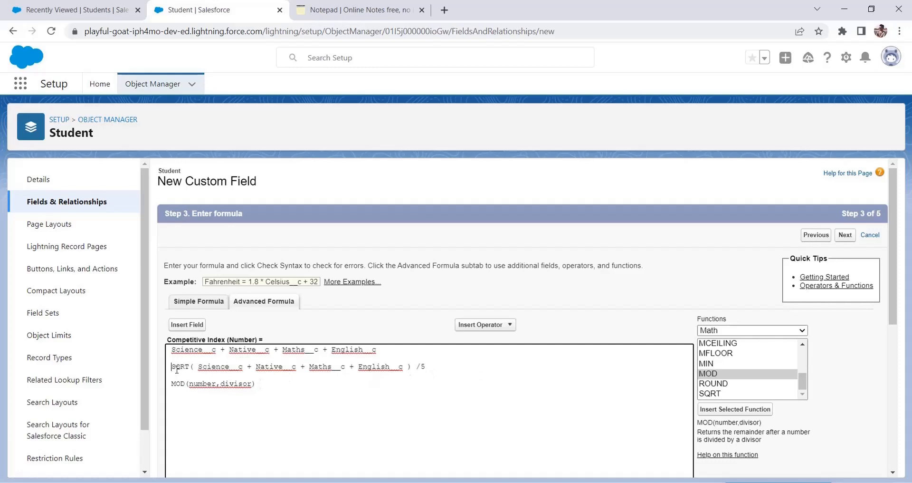
pyautogui.moveTo(177, 368); pyautogui.dragTo(412, 366)
pyautogui.rightClick(406, 367)
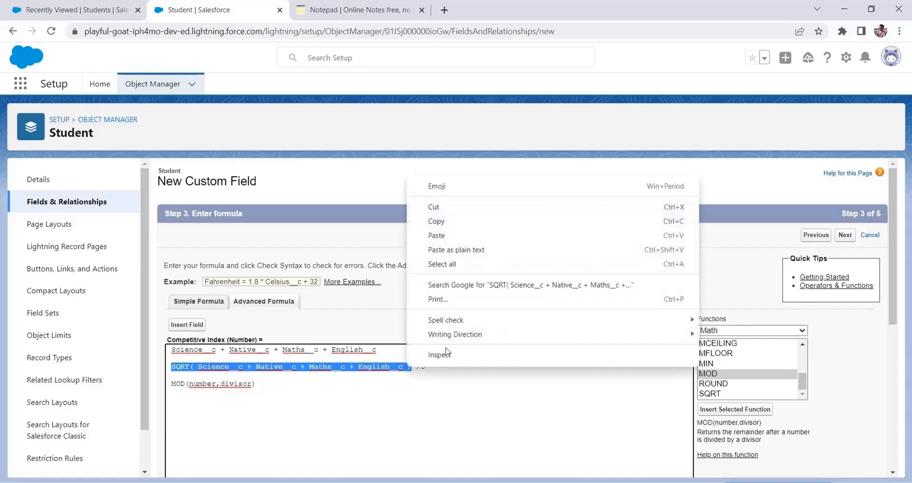
pyautogui.click(439, 223)
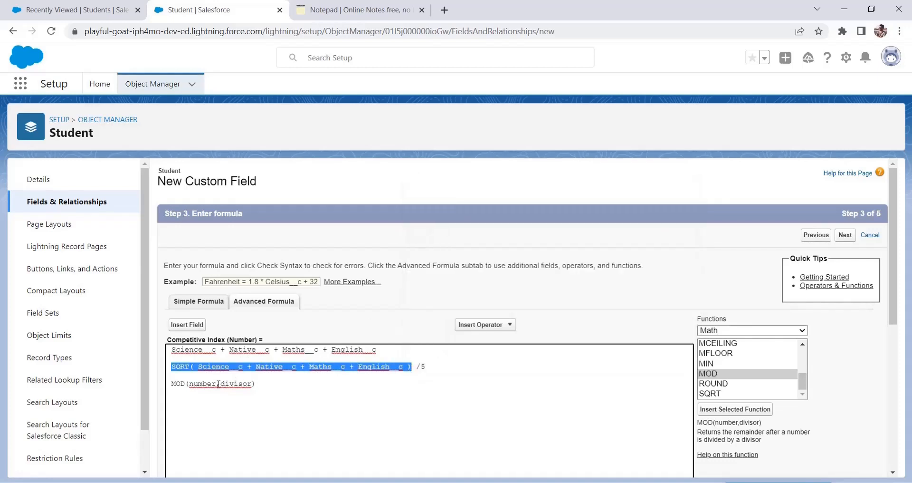
pyautogui.moveTo(217, 384); pyautogui.dragTo(189, 384)
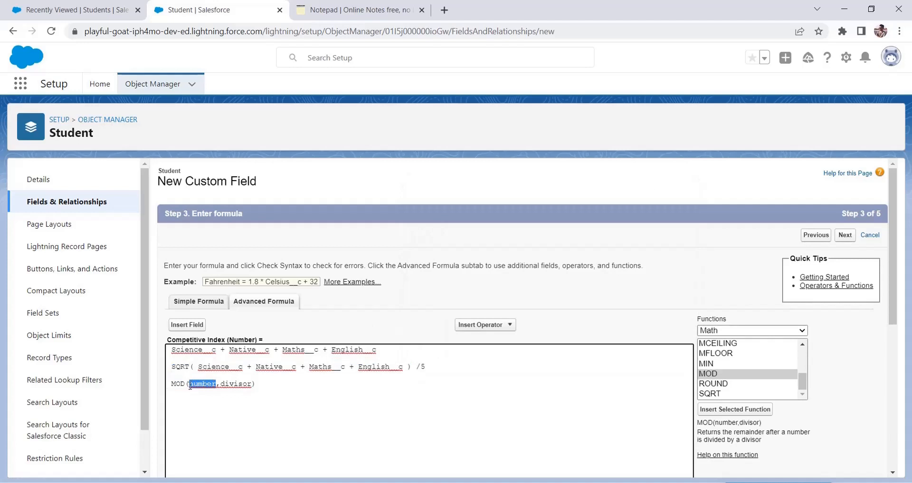
pyautogui.hotkey('ctrl', 'v')
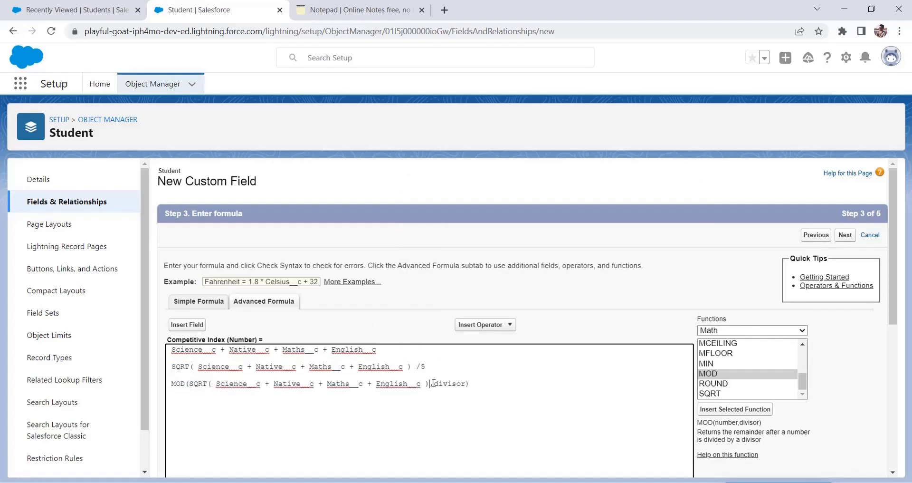
# Set the MOD divisor to 5 and delete the separate sum and SQRT lines and blank lines above the MOD formula
pyautogui.moveTo(434, 384); pyautogui.dragTo(141, 343)
pyautogui.write('5')
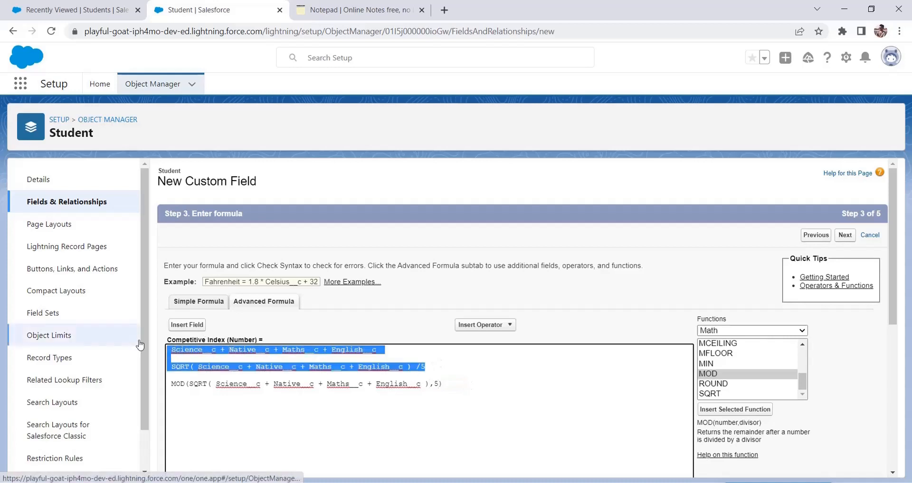
pyautogui.press('BackSpace')
pyautogui.moveTo(167, 369); pyautogui.dragTo(170, 370)
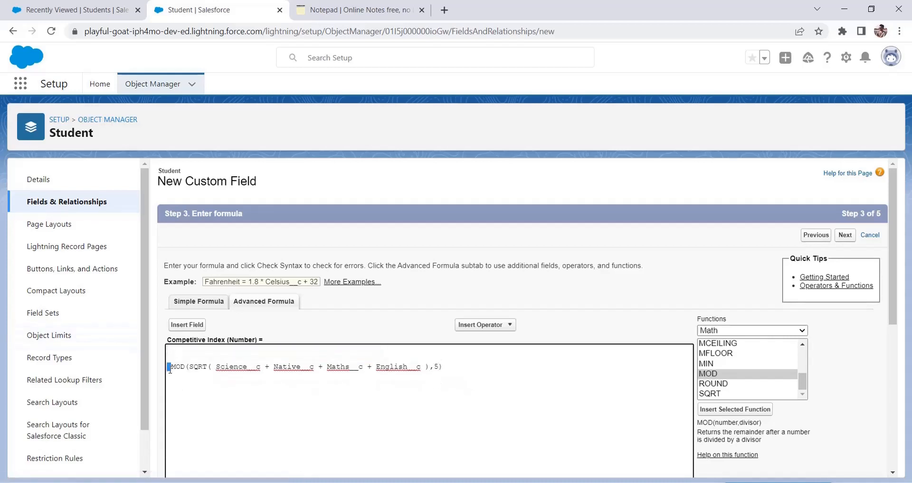
pyautogui.click(176, 369)
pyautogui.press('BackSpace')
pyautogui.press('BackSpace')
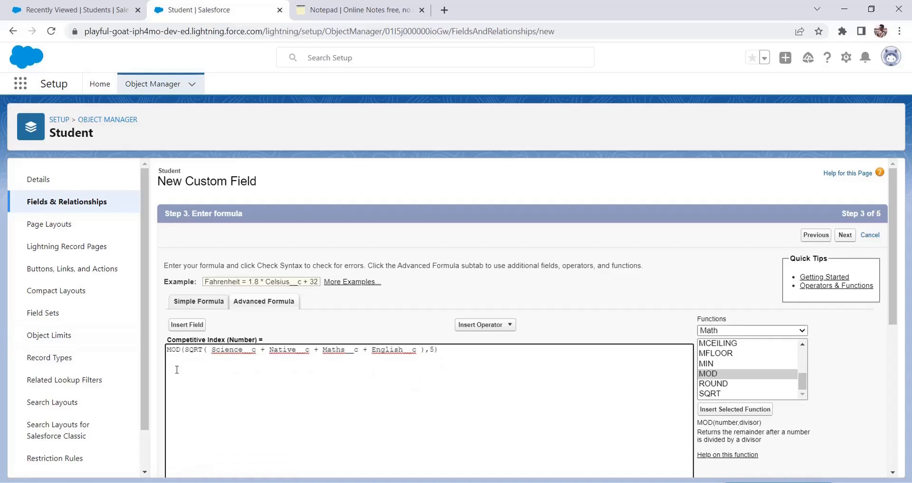
# Check the Competitive Index formula's syntax, accept the default field-level security, and save the new field
pyautogui.scroll(-3, 176, 369)
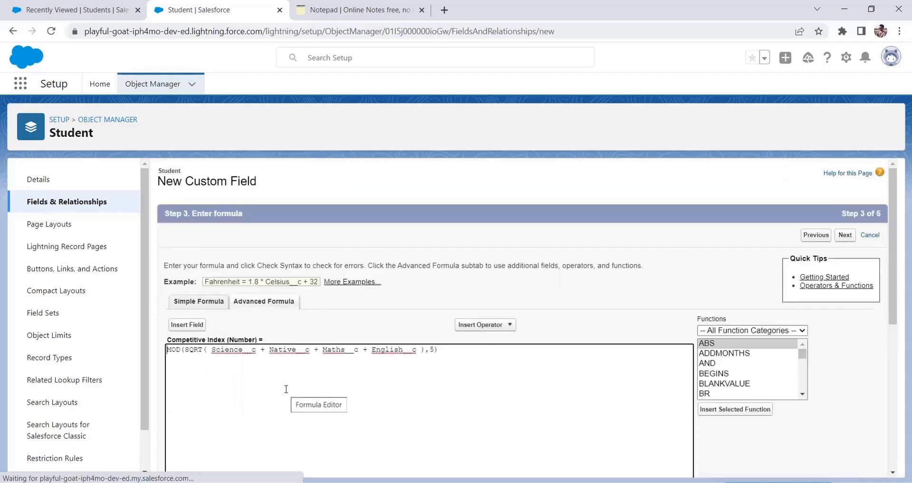
pyautogui.scroll(-6, 296, 385)
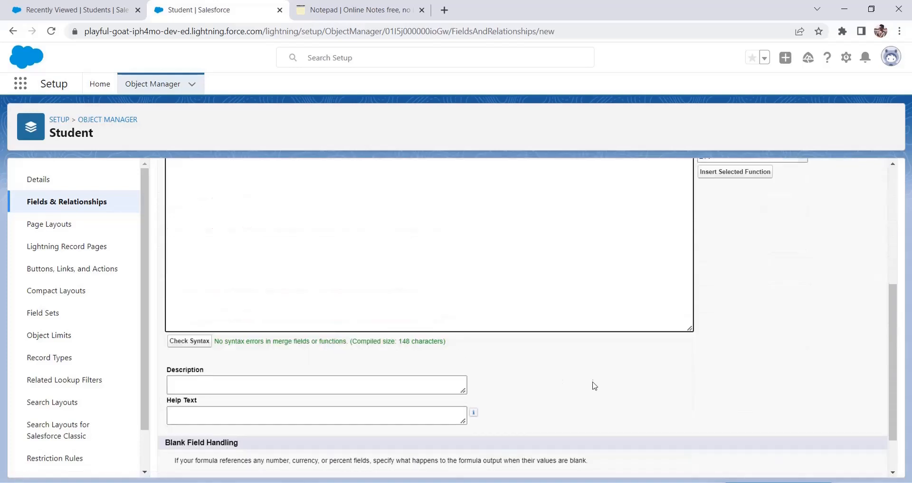
pyautogui.scroll(4, 522, 398)
pyautogui.scroll(2, 521, 398)
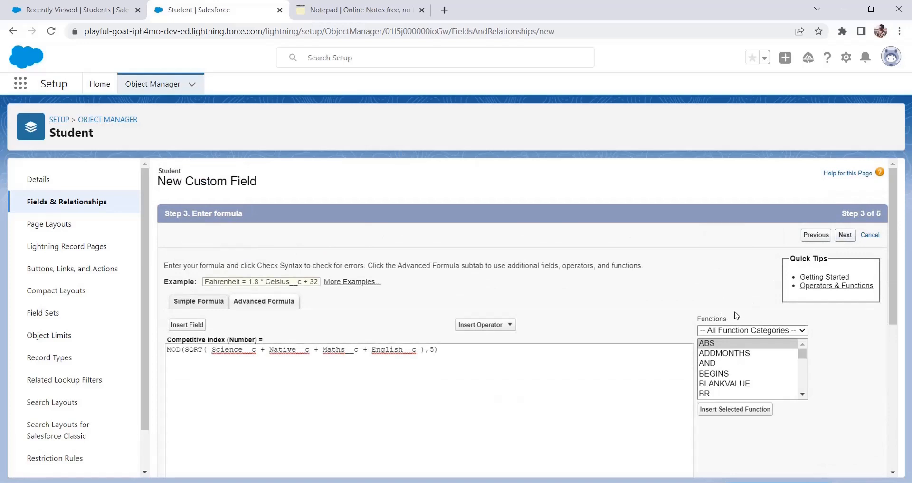
pyautogui.click(842, 237)
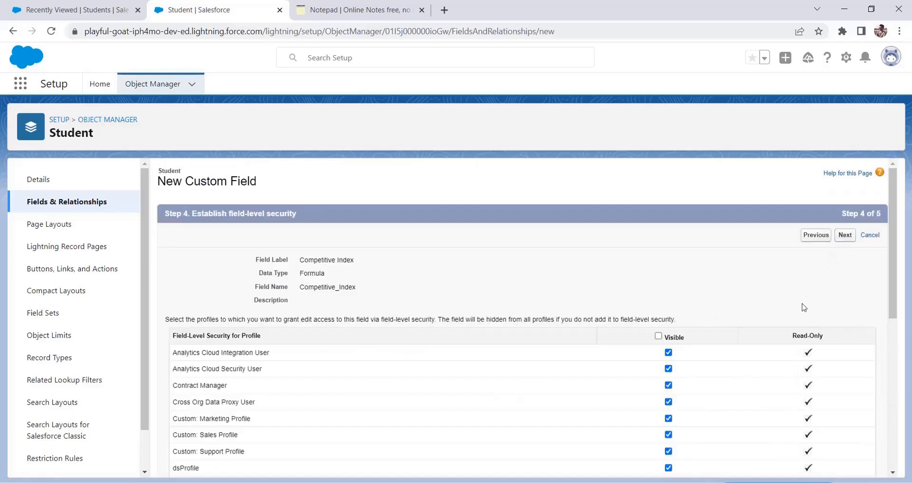
pyautogui.click(852, 235)
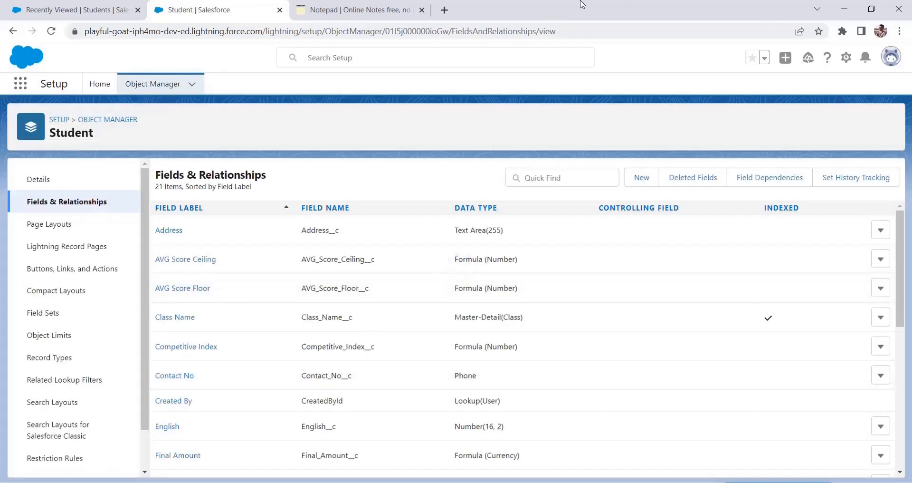
# Review the calculations in the notes, and start a new Student record from the Students list
pyautogui.click(394, 8)
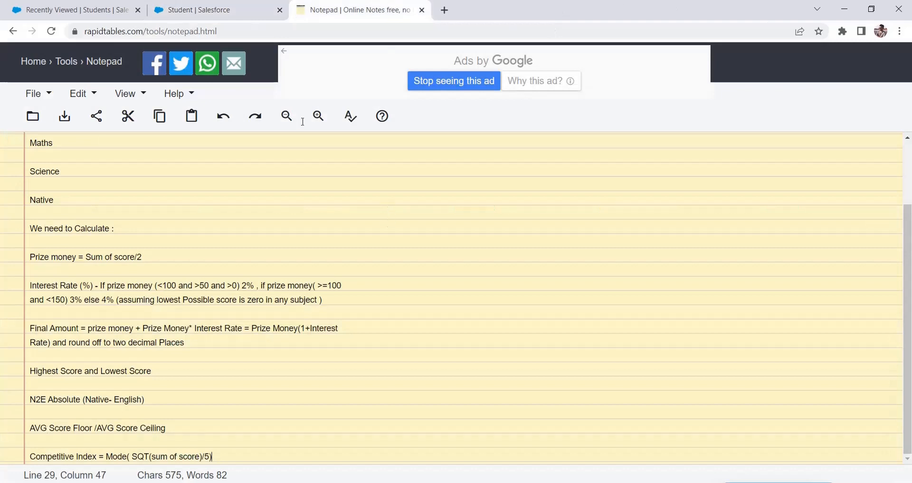
pyautogui.click(204, 10)
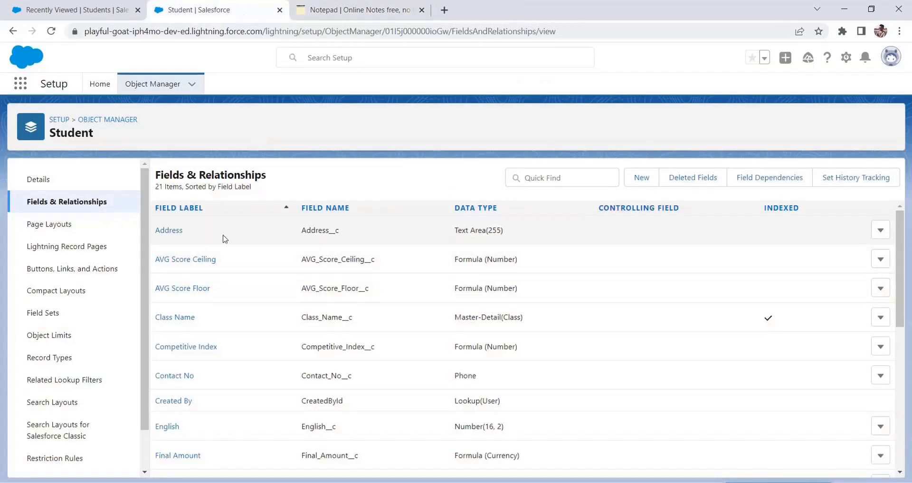
pyautogui.click(76, 9)
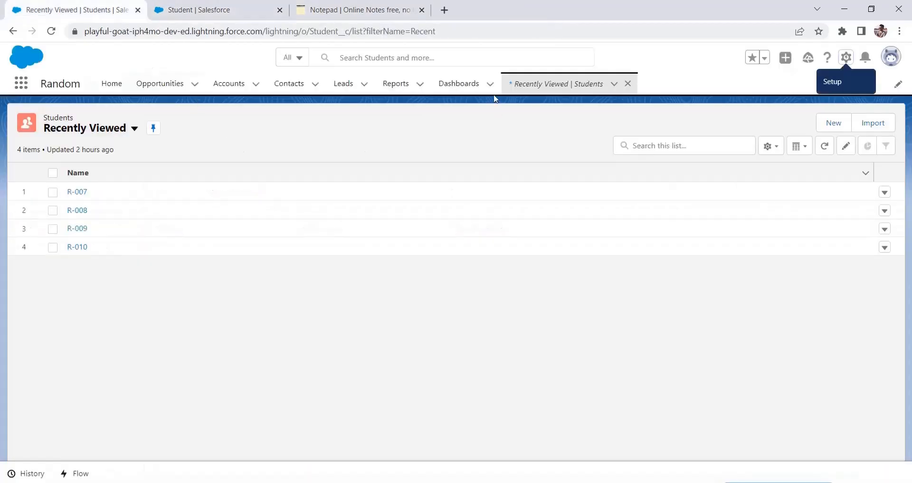
pyautogui.click(559, 85)
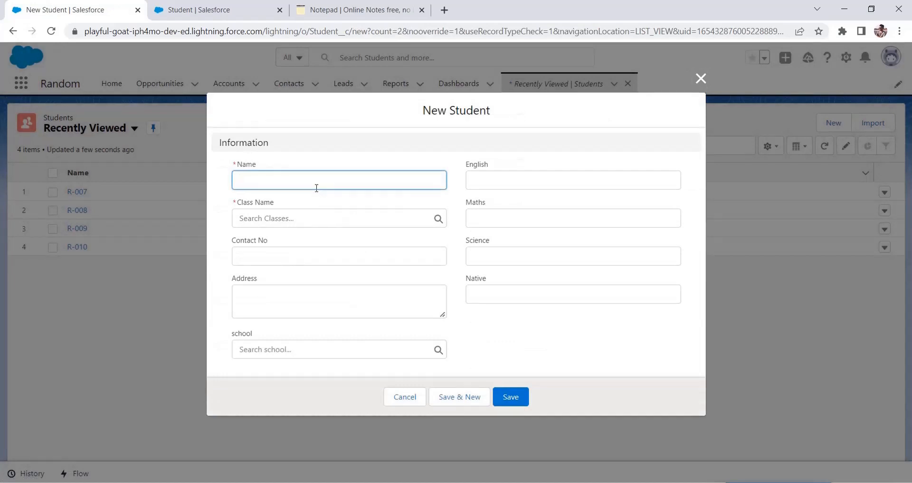
# Enter the student's name and choose 5th standard as the Class Name in the new record
pyautogui.write('Salesforce Hunter')
pyautogui.click(328, 213)
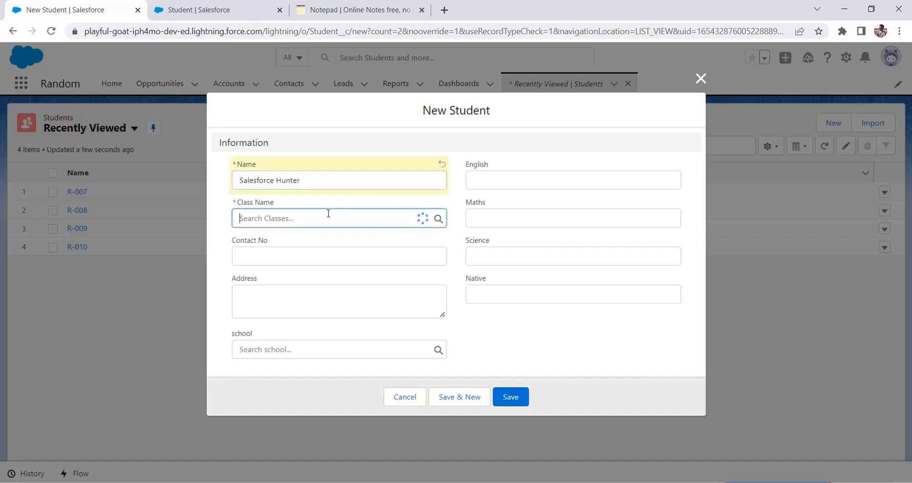
pyautogui.click(302, 261)
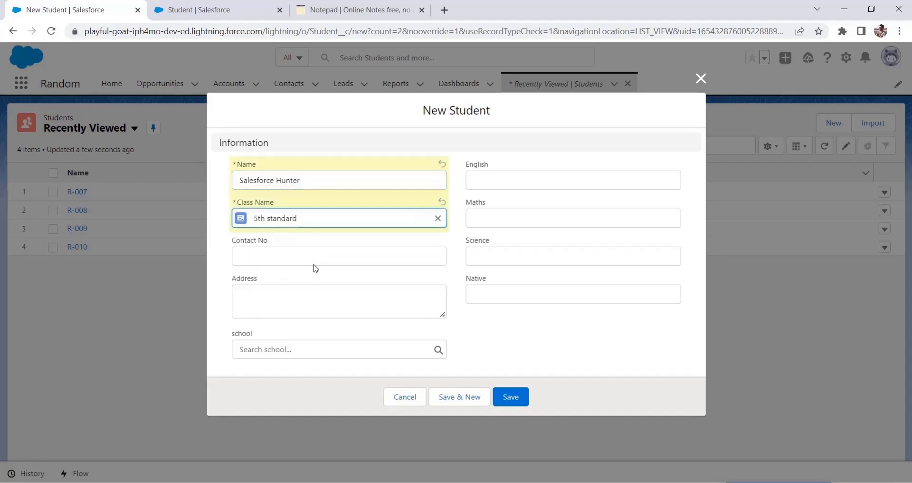
pyautogui.click(315, 258)
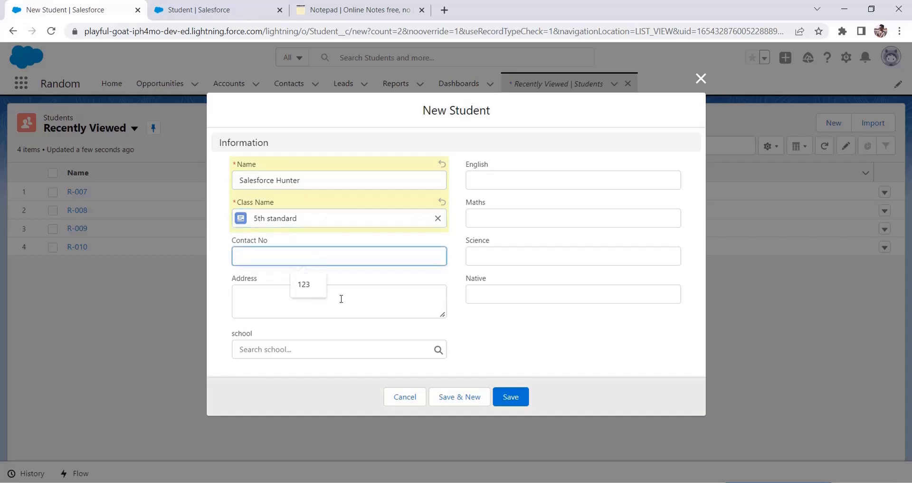
# Enter 89.5 as the student's English score
pyautogui.click(524, 177)
pyautogui.write('100')
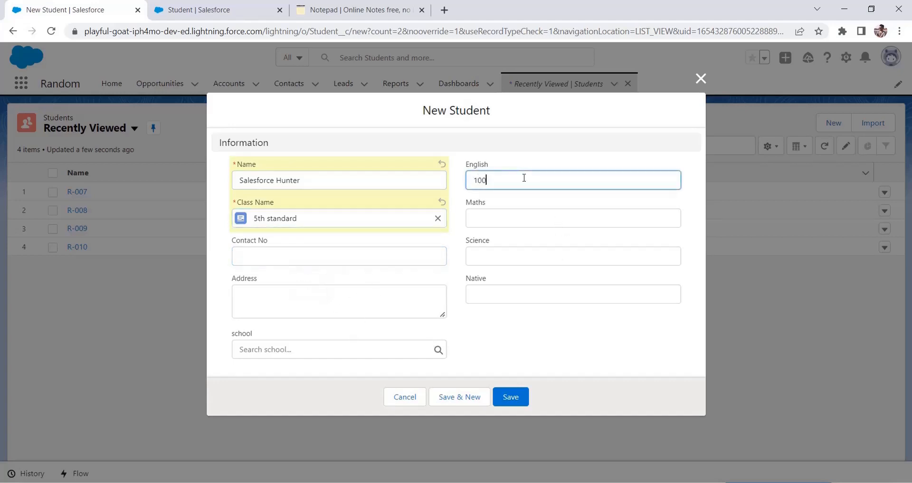
pyautogui.press('BackSpace')
pyautogui.press('BackSpace')
pyautogui.press('BackSpace')
pyautogui.write('89.5')
# Enter 53.30 as the student's Maths score
pyautogui.click(532, 220)
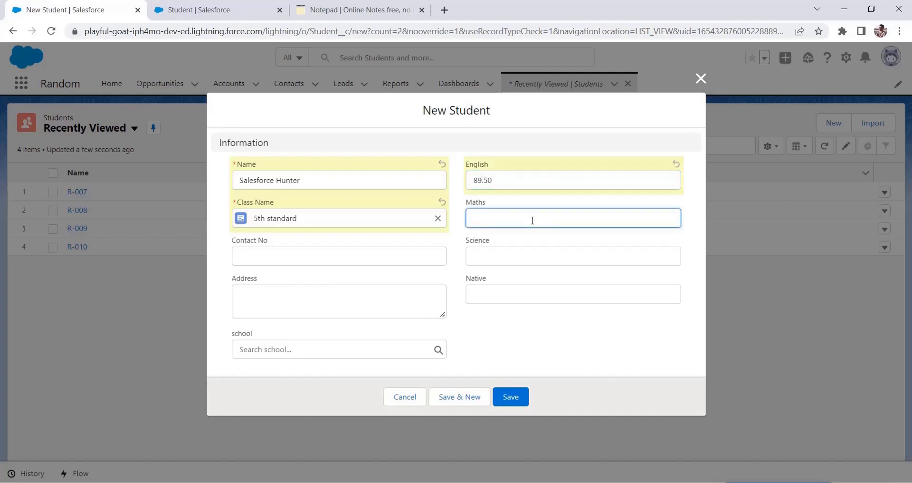
pyautogui.write('53.3')
pyautogui.write('.20')
pyautogui.moveTo(490, 219); pyautogui.dragTo(481, 217)
pyautogui.click(501, 217)
pyautogui.press('BackSpace')
pyautogui.press('BackSpace')
pyautogui.press('BackSpace')
pyautogui.write('3.30')
# Enter 88.02 for Science and 98 for Native, and save the new student record
pyautogui.click(568, 256)
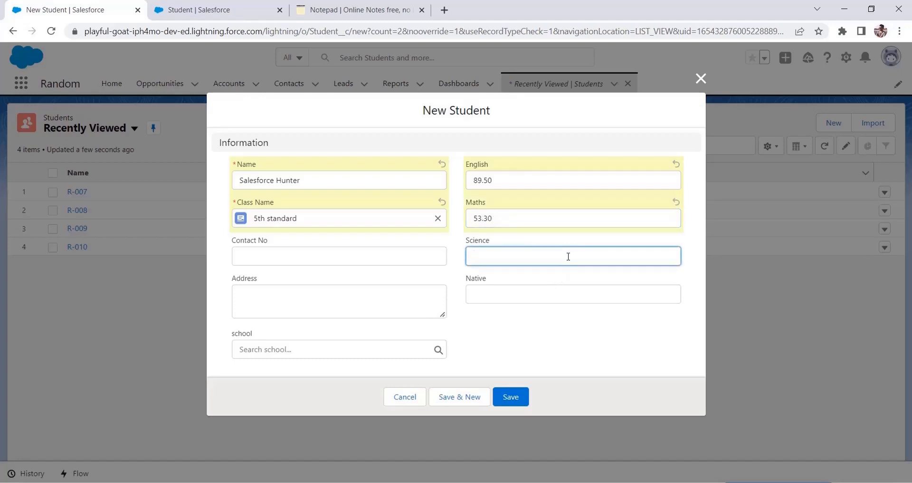
pyautogui.write('88.03')
pyautogui.press('BackSpace')
pyautogui.write('23')
pyautogui.click(567, 291)
pyautogui.write('98')
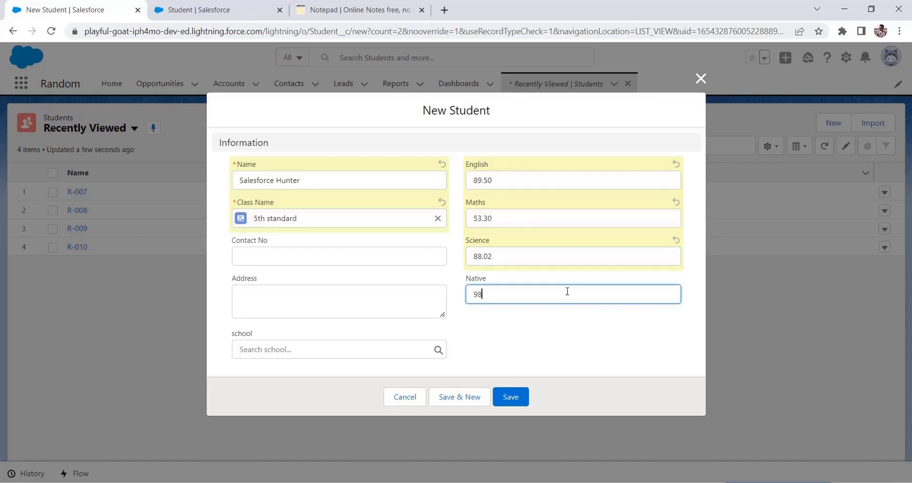
pyautogui.click(531, 329)
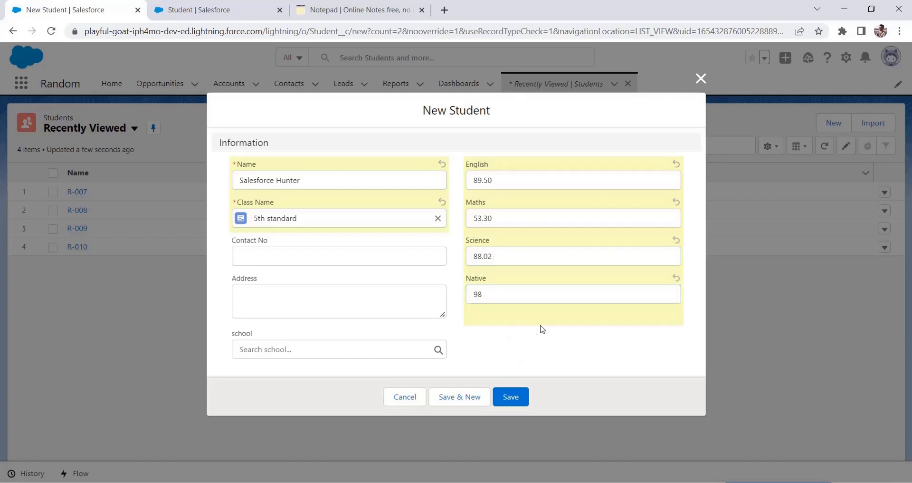
pyautogui.click(530, 294)
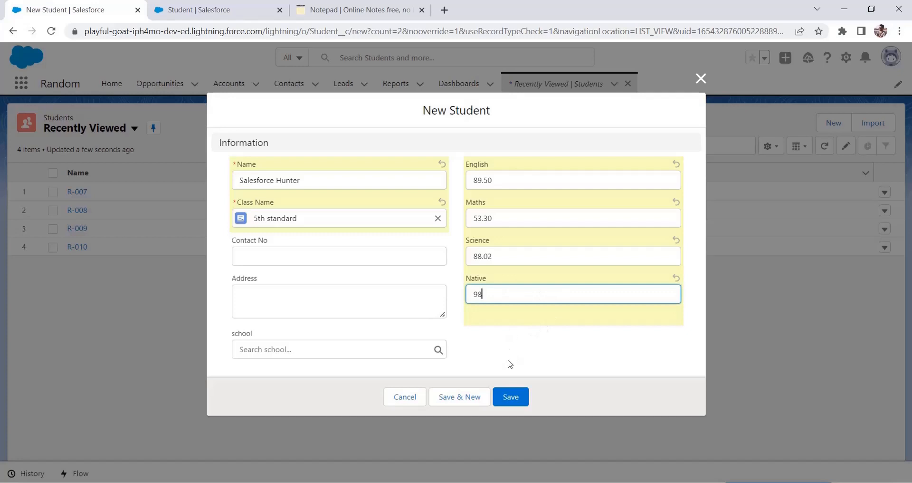
pyautogui.click(507, 397)
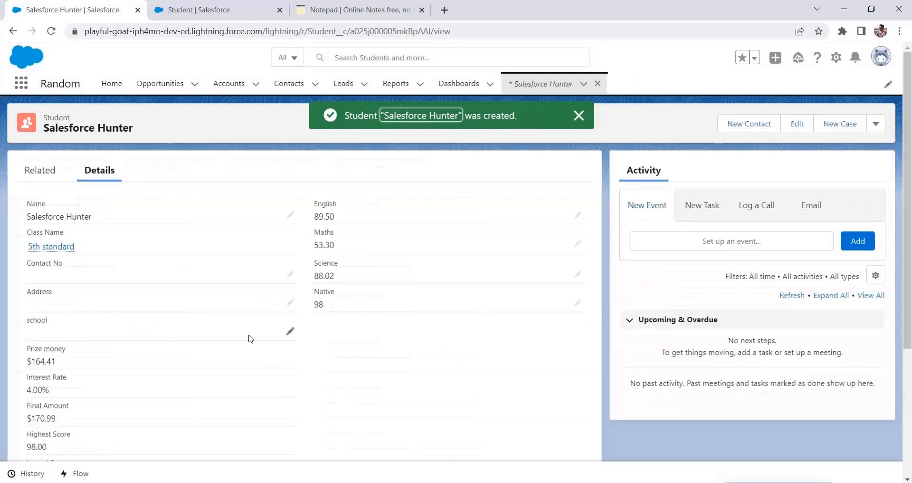
# Examine the saved student's Prize money, Interest Rate and Final Amount against the four subject scores
pyautogui.scroll(-1, 250, 335)
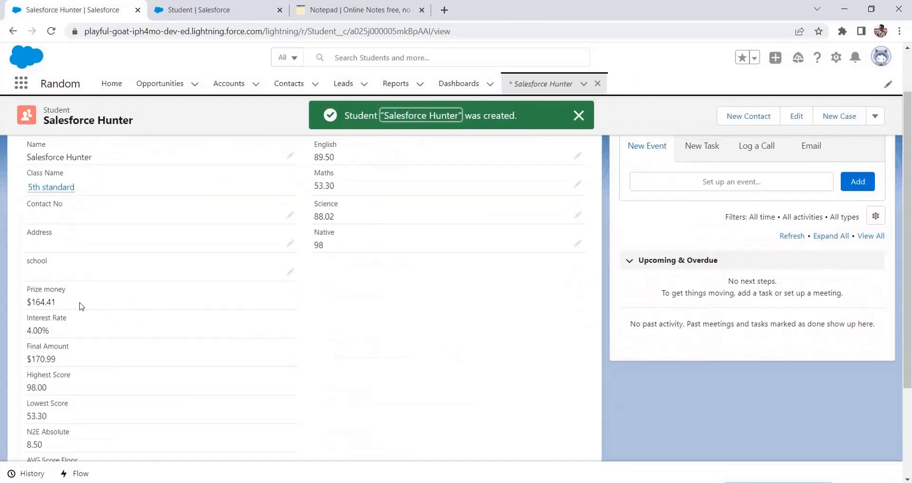
pyautogui.moveTo(62, 304); pyautogui.dragTo(21, 299)
pyautogui.scroll(1, 214, 313)
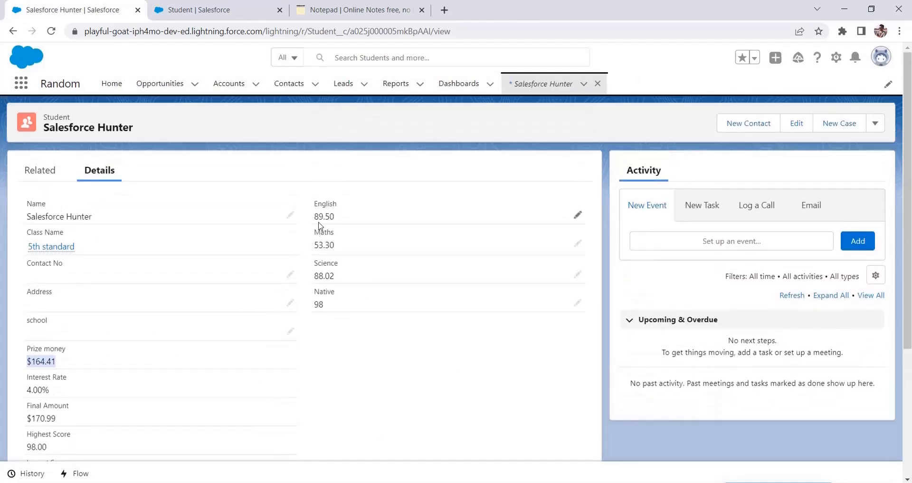
pyautogui.moveTo(66, 393); pyautogui.dragTo(21, 386)
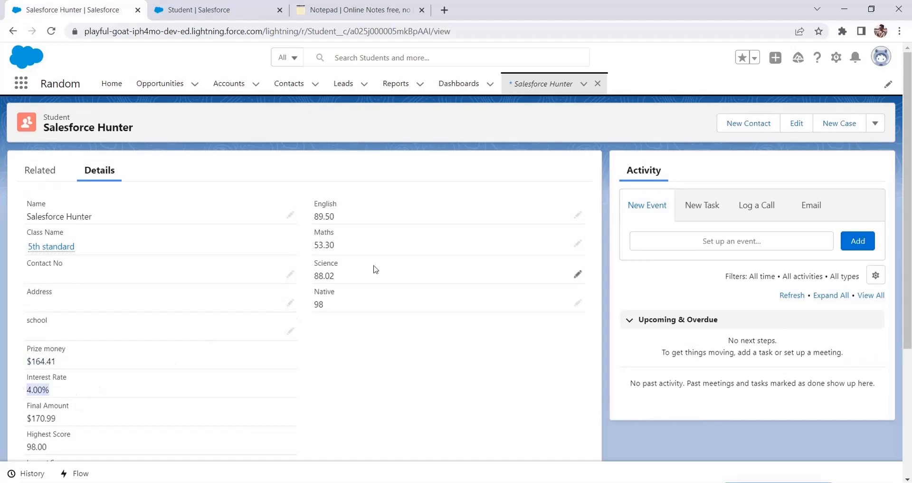
pyautogui.moveTo(350, 308); pyautogui.dragTo(331, 214)
pyautogui.click(324, 331)
pyautogui.scroll(-1, 164, 369)
pyautogui.moveTo(44, 352); pyautogui.dragTo(22, 356)
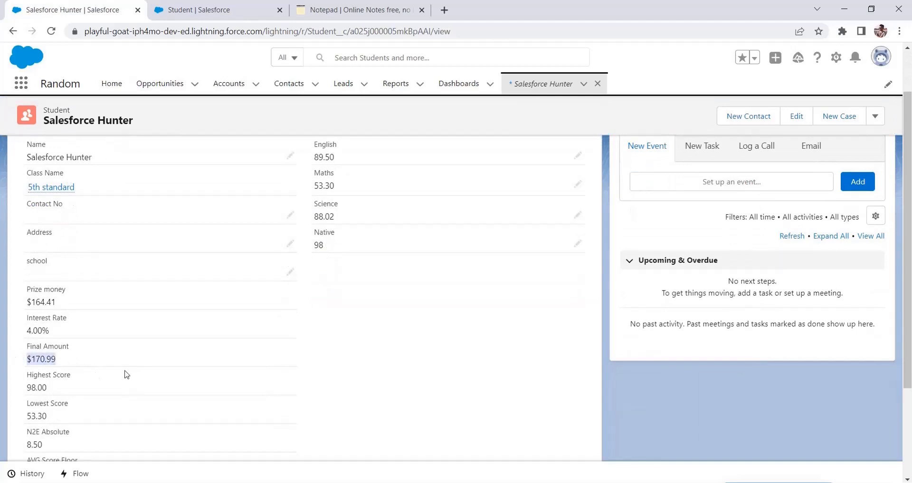
# Examine the student's Highest Score, N2E Absolute and AVG Score Ceiling fields against the entered subject scores
pyautogui.moveTo(50, 387); pyautogui.dragTo(21, 388)
pyautogui.scroll(1, 330, 242)
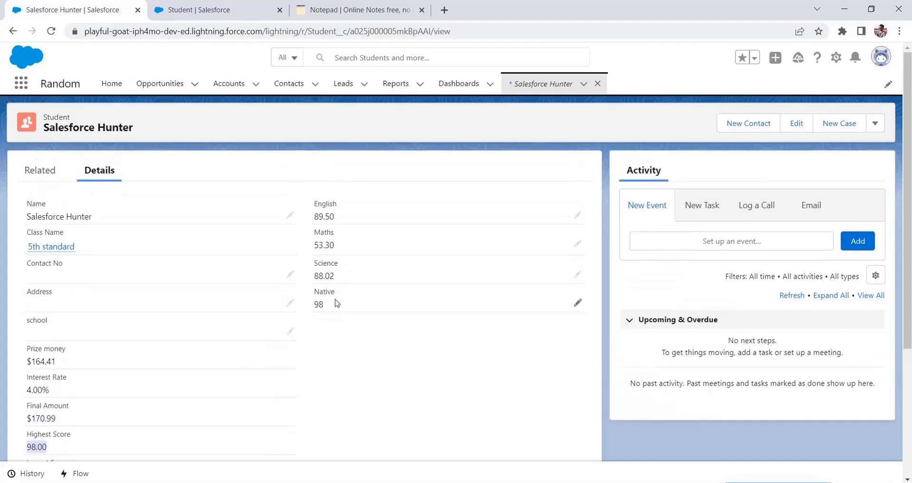
pyautogui.scroll(-1, 87, 381)
pyautogui.scroll(-2, 82, 381)
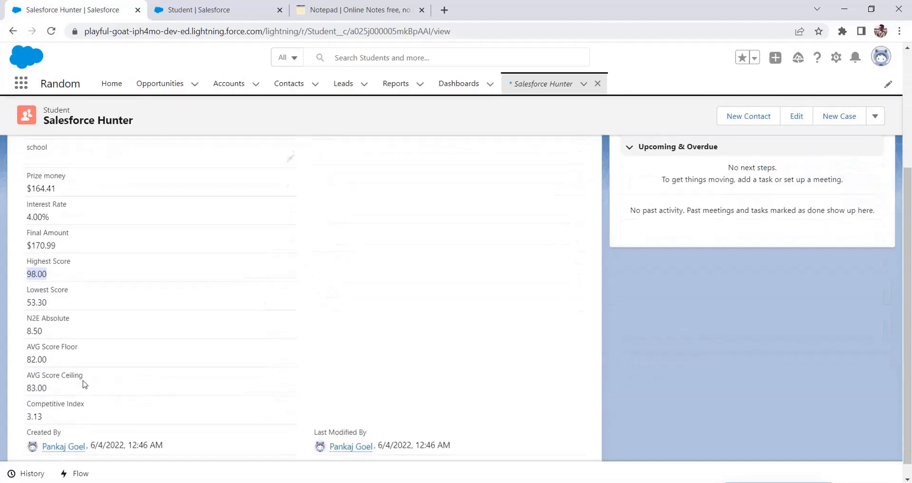
pyautogui.moveTo(49, 328); pyautogui.dragTo(28, 326)
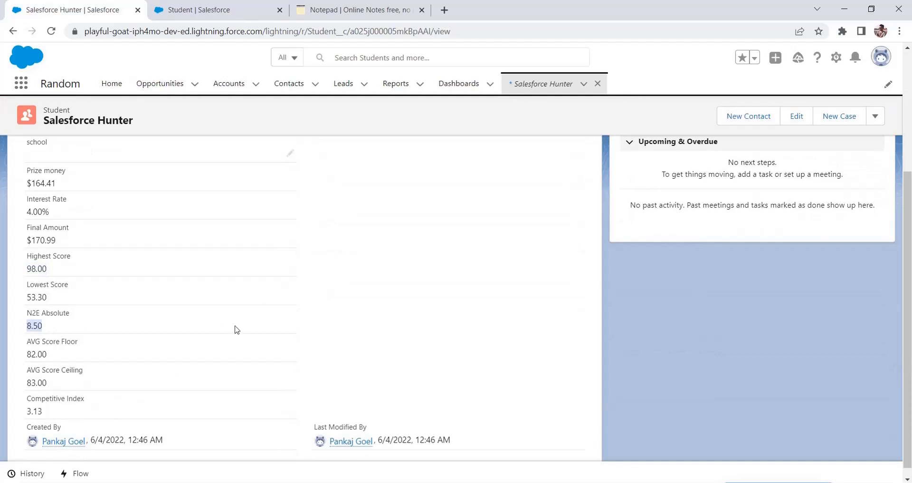
pyautogui.scroll(1, 206, 357)
pyautogui.scroll(-1, 63, 385)
pyautogui.moveTo(52, 383); pyautogui.dragTo(23, 383)
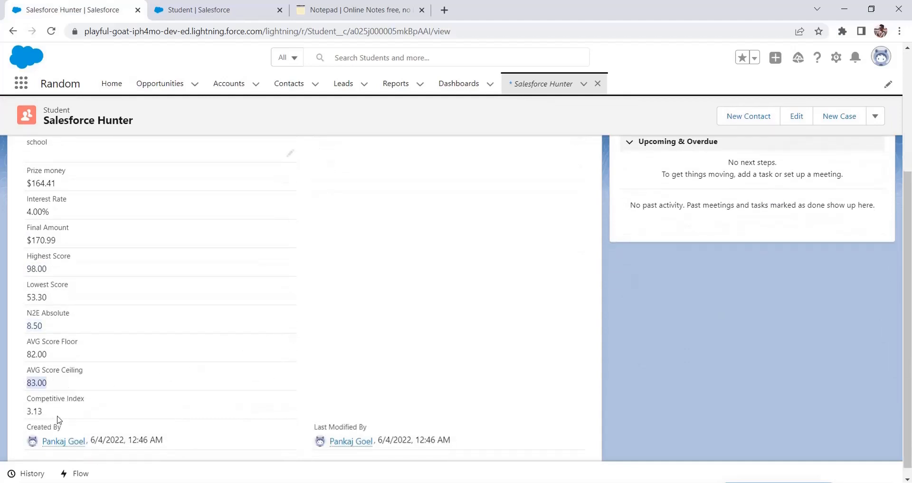
# Examine the student's Competitive Index against the English, Maths, Science and Native scores and the other formula fields
pyautogui.moveTo(50, 412); pyautogui.dragTo(29, 413)
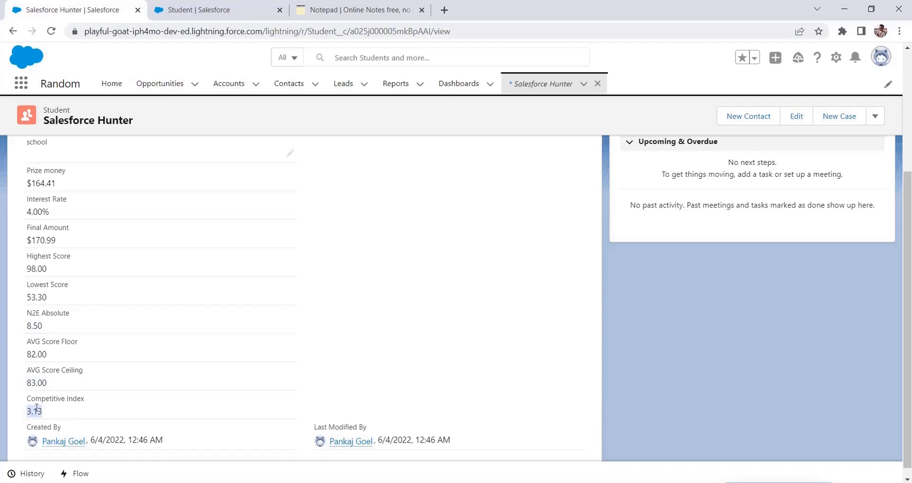
pyautogui.scroll(1, 117, 349)
pyautogui.scroll(-1, 130, 368)
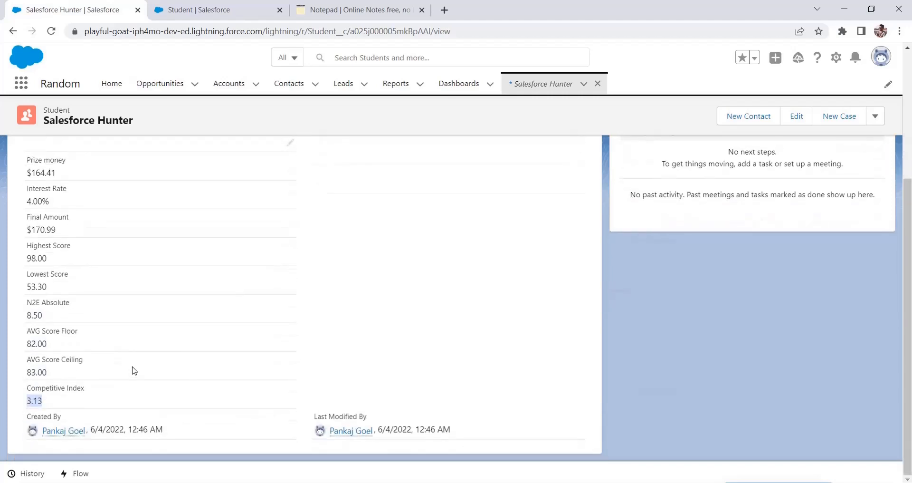
pyautogui.scroll(3, 332, 384)
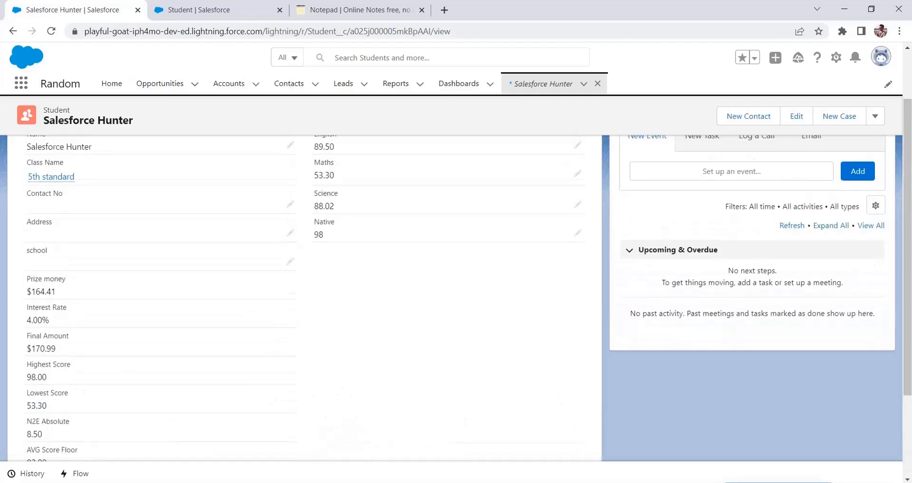
pyautogui.click(340, 481)
pyautogui.click(340, 481)
pyautogui.scroll(2, 427, 378)
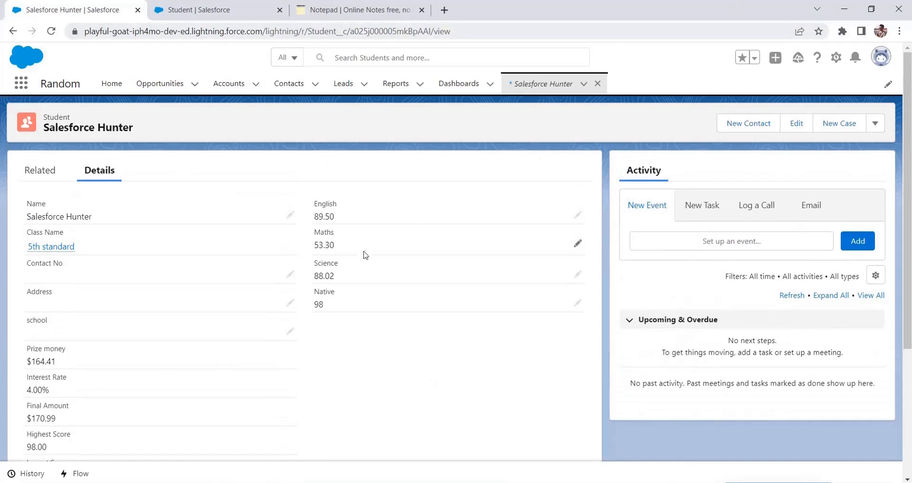
pyautogui.scroll(-4, 291, 268)
pyautogui.scroll(3, 202, 323)
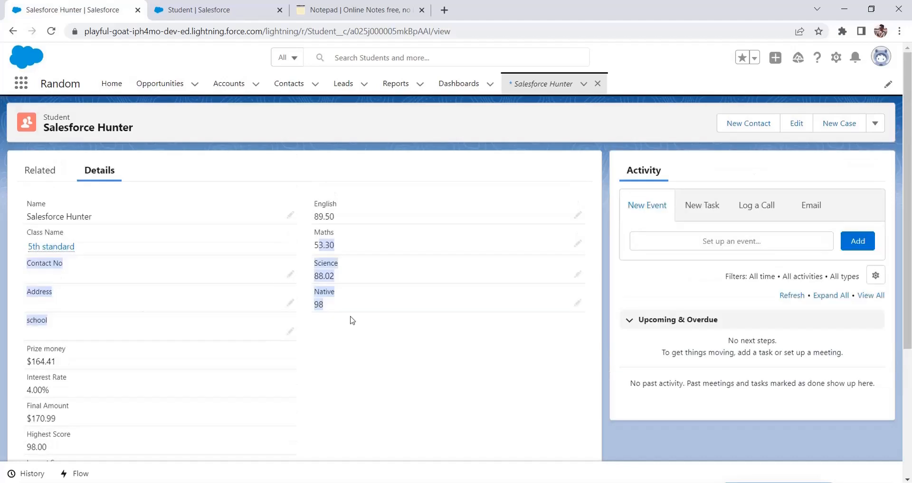
pyautogui.scroll(-4, 292, 330)
pyautogui.scroll(3, 332, 330)
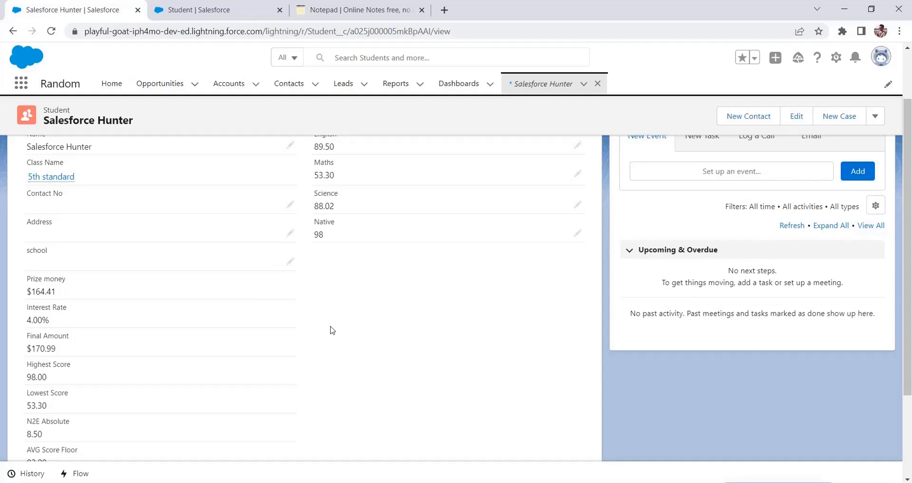
pyautogui.scroll(2, 333, 330)
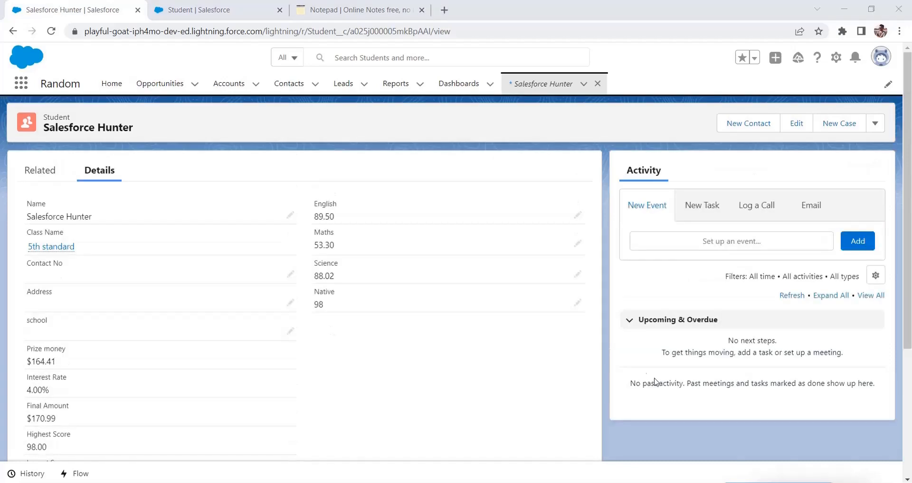
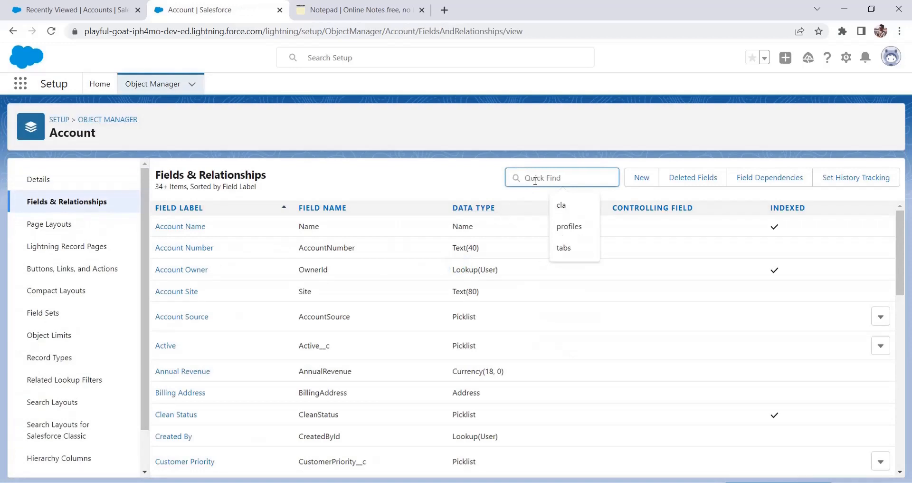
# Find the Account object's Revenue/Employee formula field and open its definition for editing
pyautogui.write('revenu')
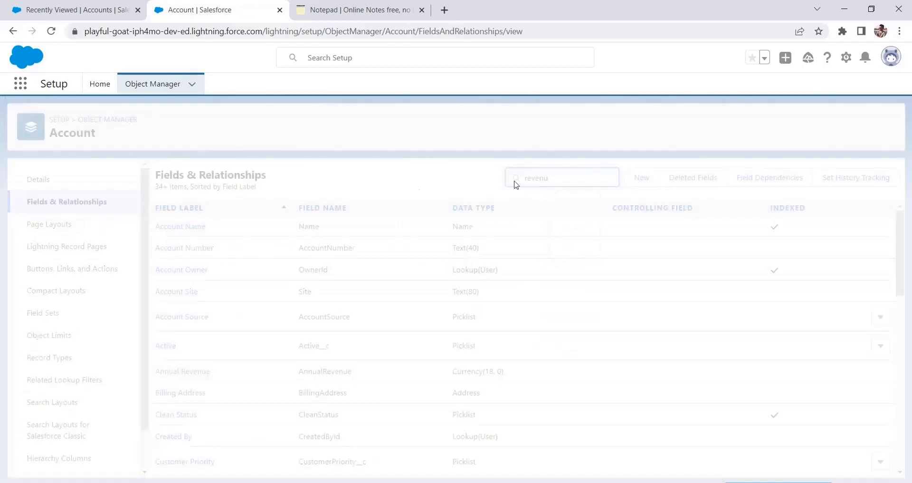
pyautogui.click(194, 259)
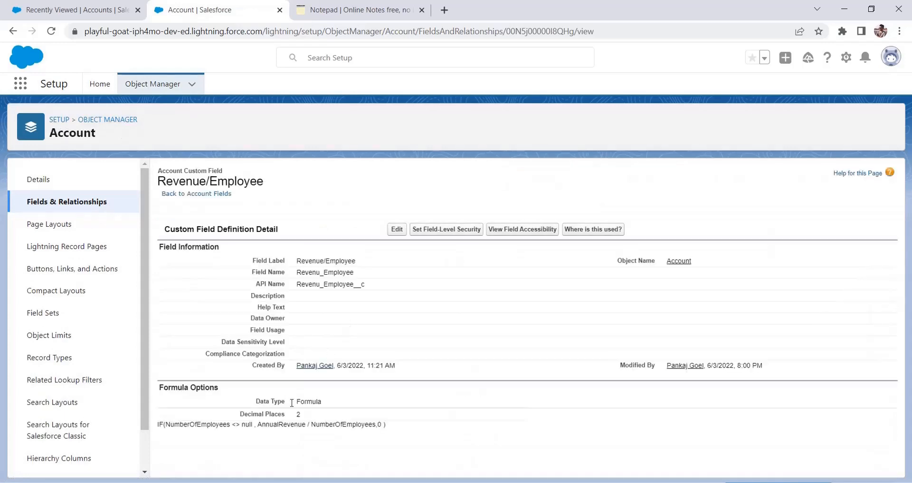
pyautogui.click(397, 229)
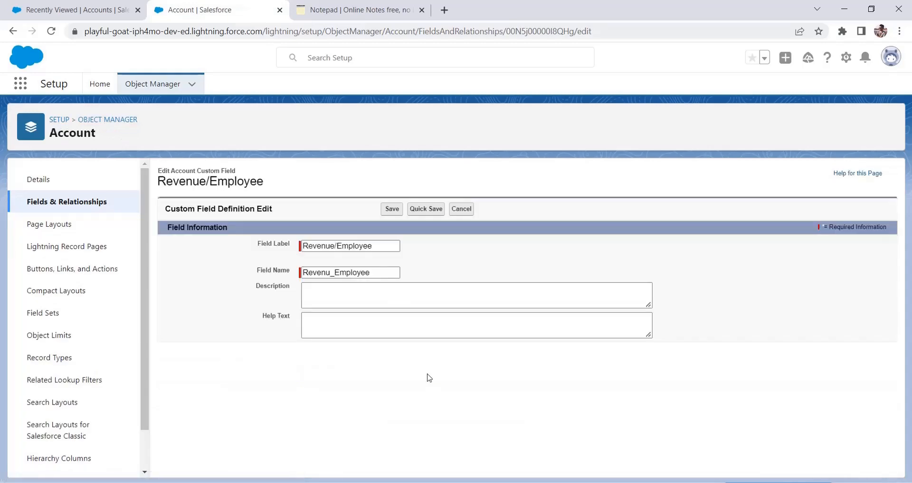
# Replace the null comparison in the Revenue/Employee formula with the logical function ISBLANK(expression)
pyautogui.scroll(-5, 408, 366)
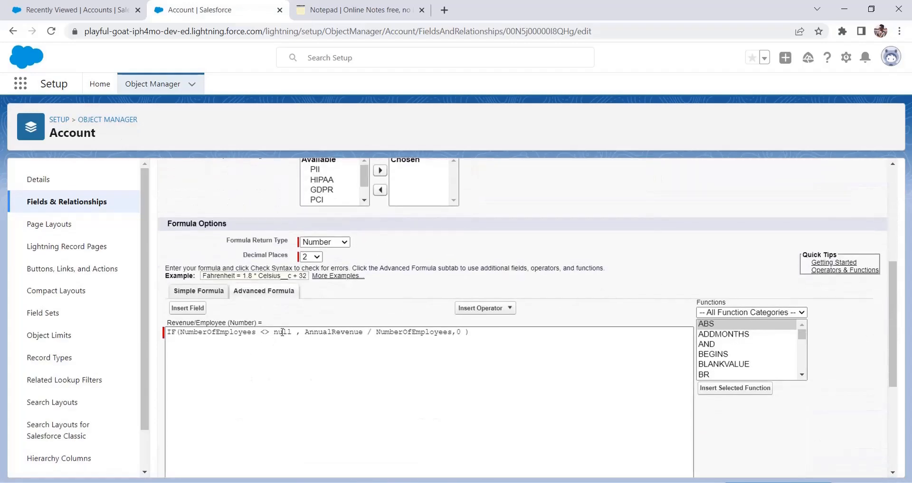
pyautogui.moveTo(260, 332); pyautogui.dragTo(294, 334)
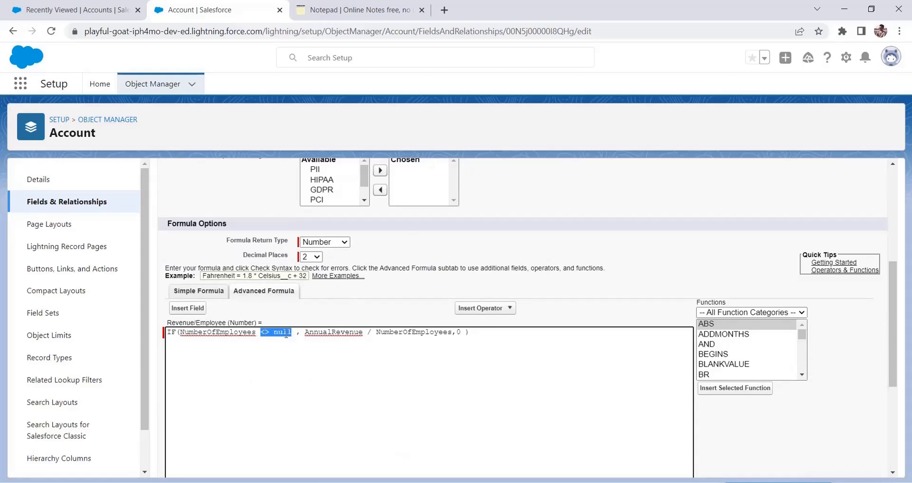
pyautogui.moveTo(295, 332); pyautogui.dragTo(261, 335)
pyautogui.click(726, 313)
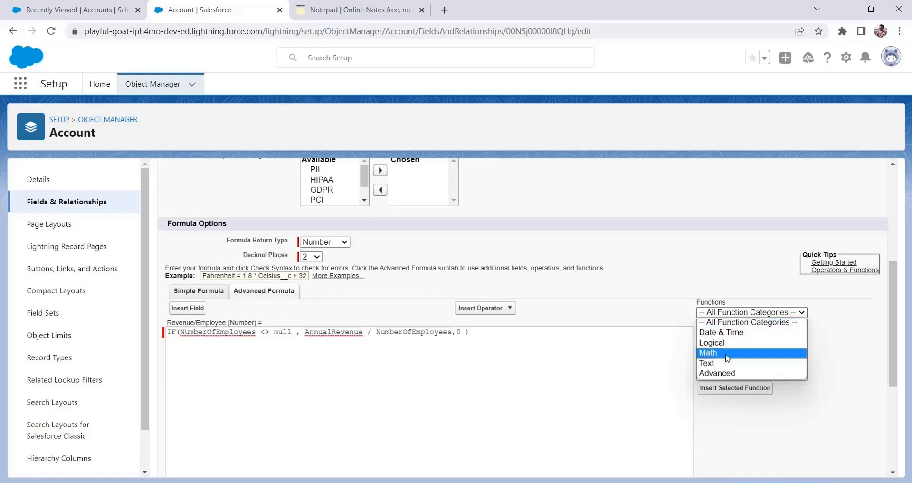
pyautogui.click(725, 342)
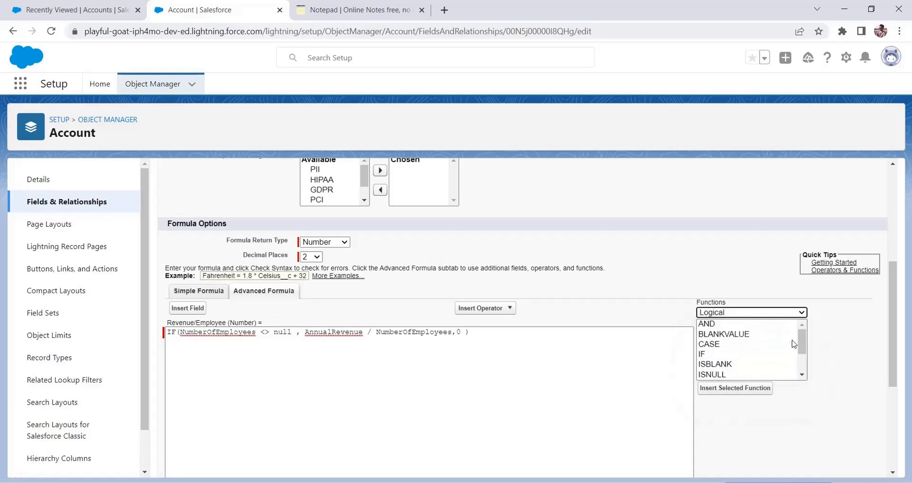
pyautogui.click(726, 365)
pyautogui.click(735, 388)
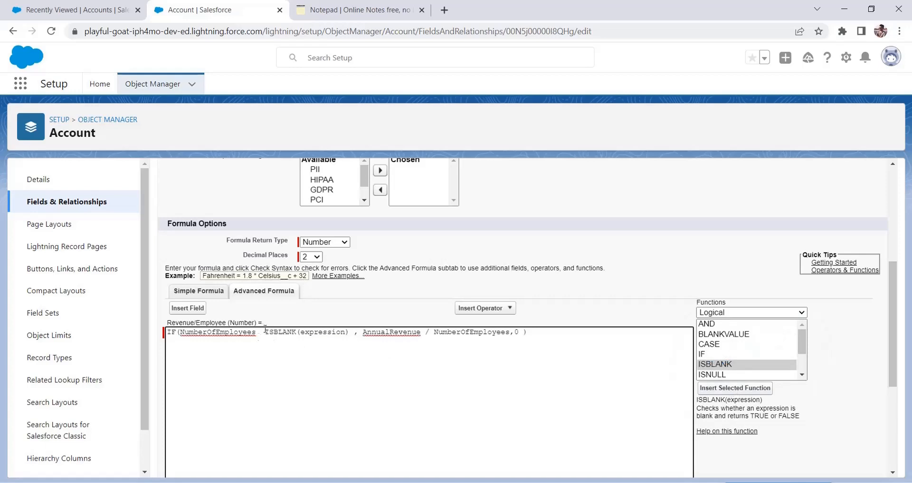
# Move NumberOfEmployees into ISBLANK as its expression, and make 0 the true result and AnnualRevenue / NumberOfEmployees the false result
pyautogui.moveTo(262, 332); pyautogui.dragTo(180, 331)
pyautogui.rightClick(188, 333)
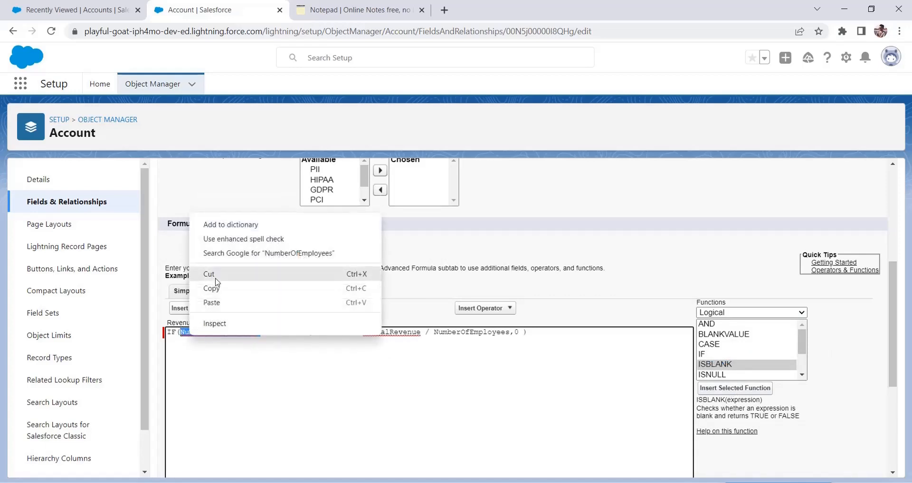
pyautogui.click(216, 277)
pyautogui.moveTo(264, 331); pyautogui.dragTo(223, 324)
pyautogui.hotkey('ctrl', 'v')
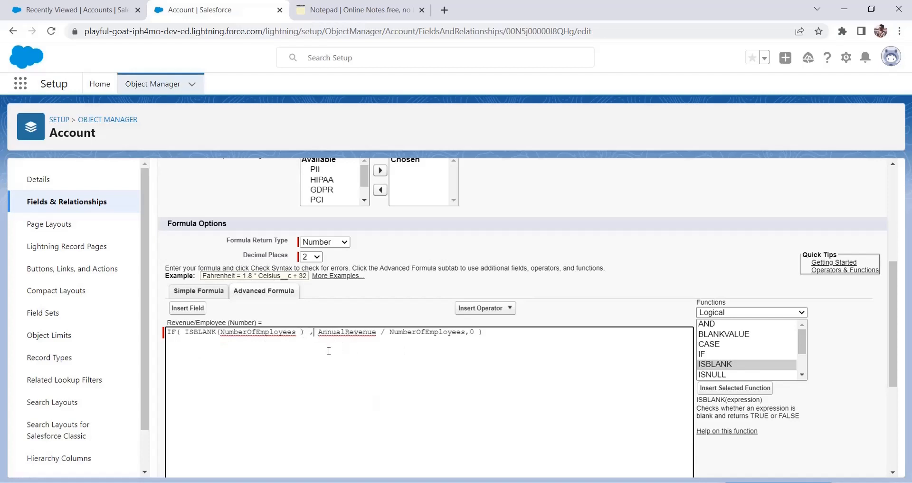
pyautogui.write('0 ,')
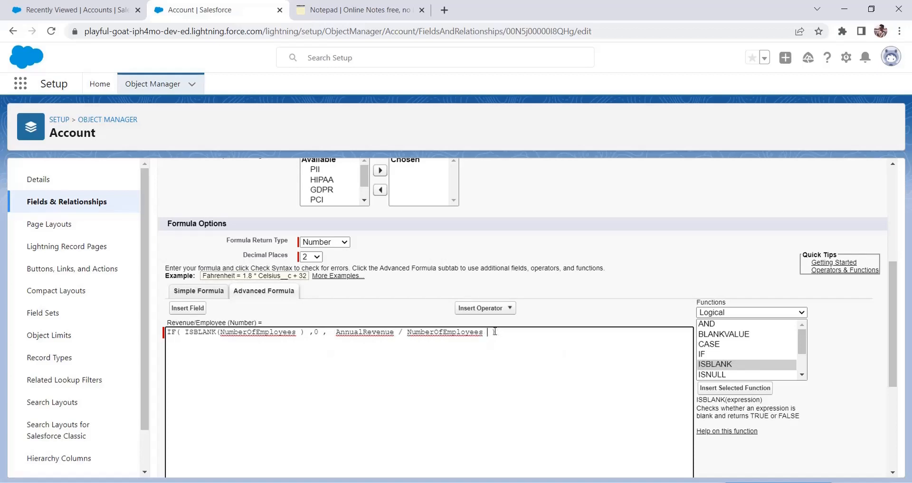
# Extend the IF condition after ISBLANK with || NumberOfEmployees <> 0
pyautogui.click(304, 332)
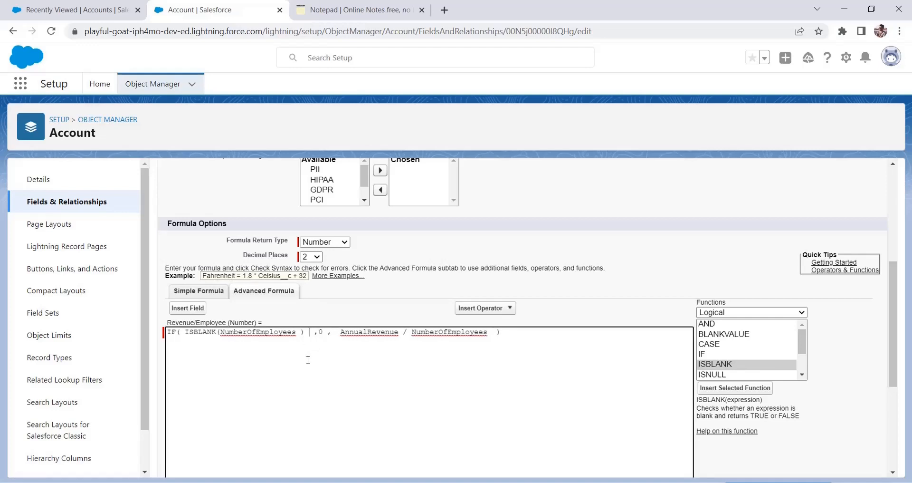
pyautogui.write('||')
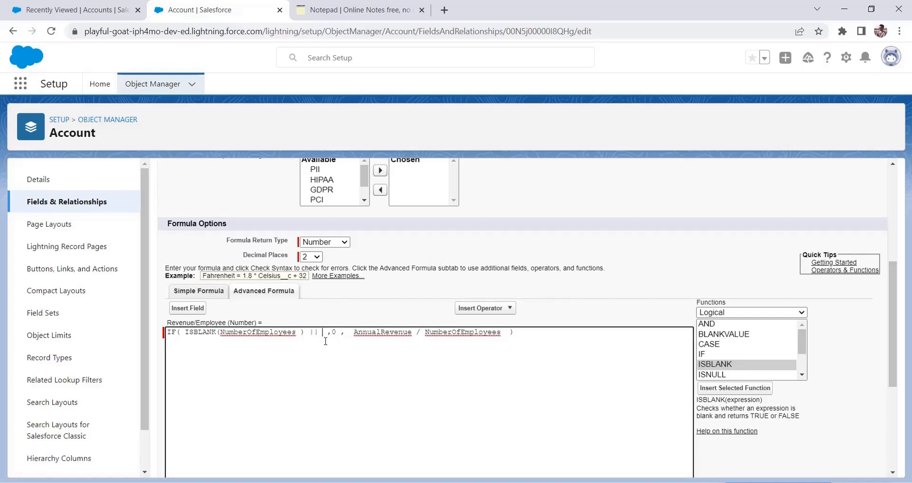
pyautogui.moveTo(219, 333); pyautogui.dragTo(295, 336)
pyautogui.rightClick(286, 337)
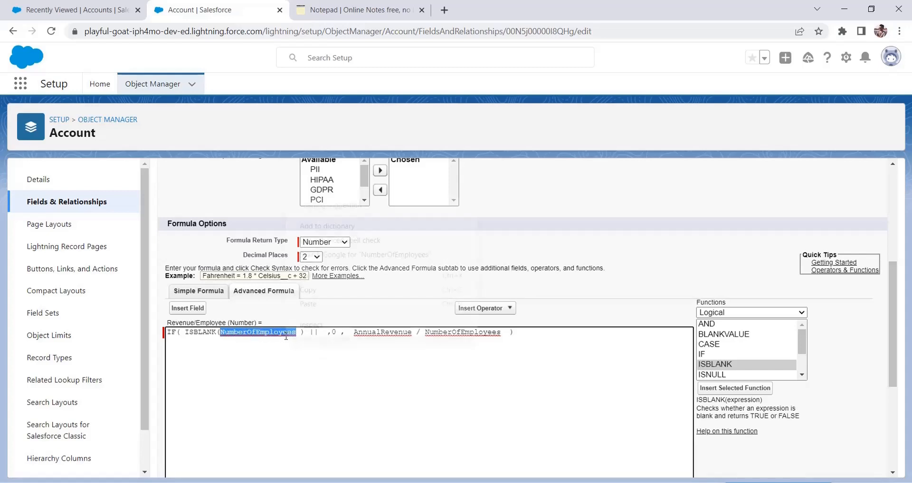
pyautogui.click(332, 289)
pyautogui.click(318, 332)
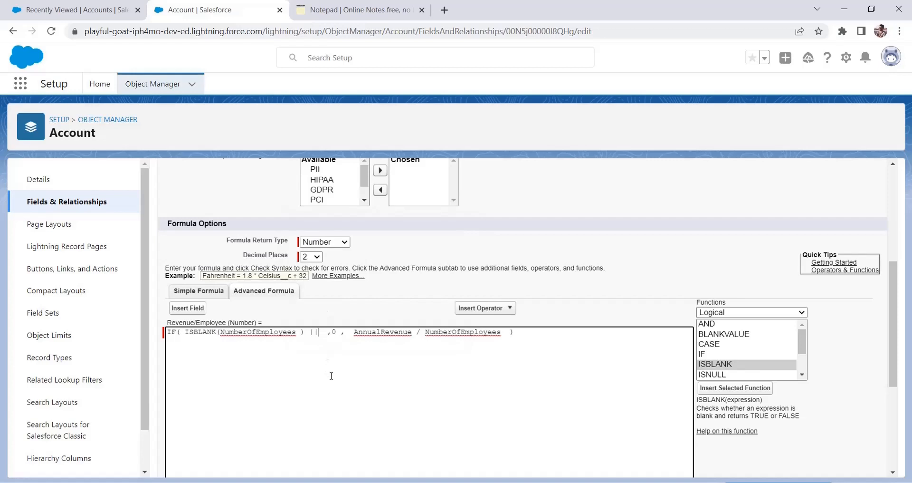
pyautogui.hotkey('ctrl', 'v')
pyautogui.write('<>')
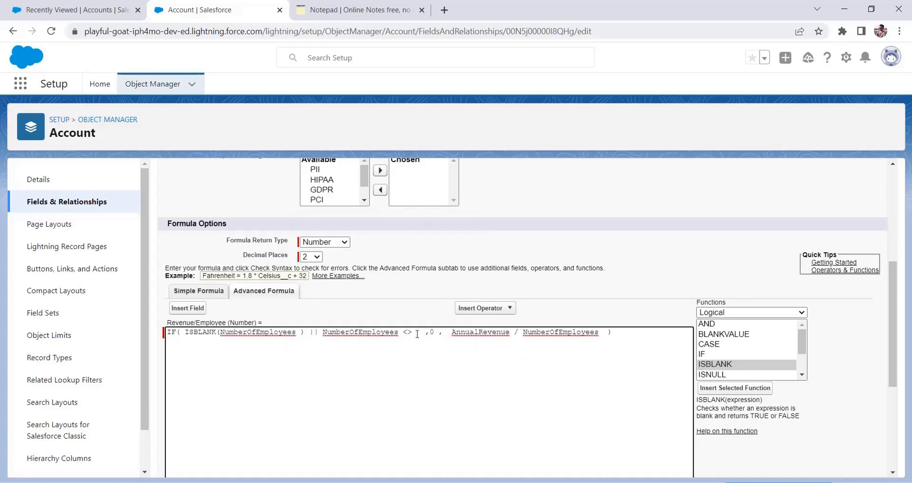
pyautogui.write(' 0')
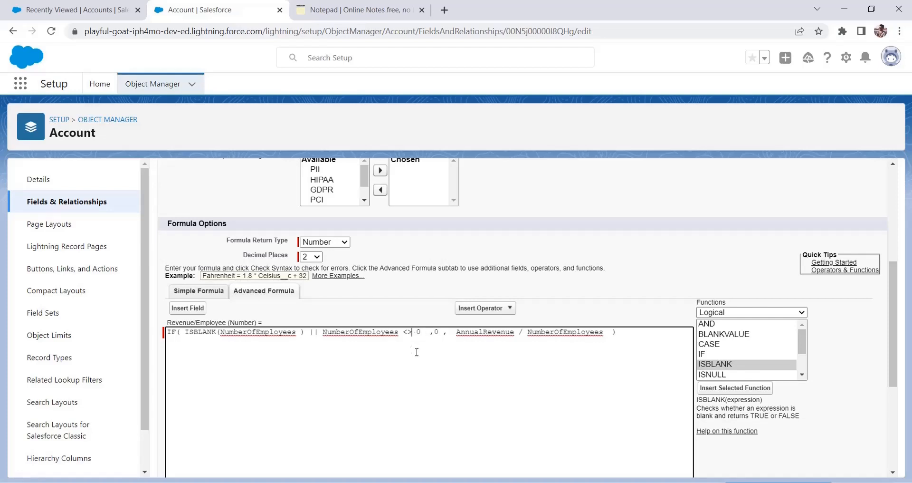
# Change the comparison operator in the second NumberOfEmployees condition to = and remove the surplus space before it
pyautogui.press('BackSpace')
pyautogui.press('BackSpace')
pyautogui.write('=')
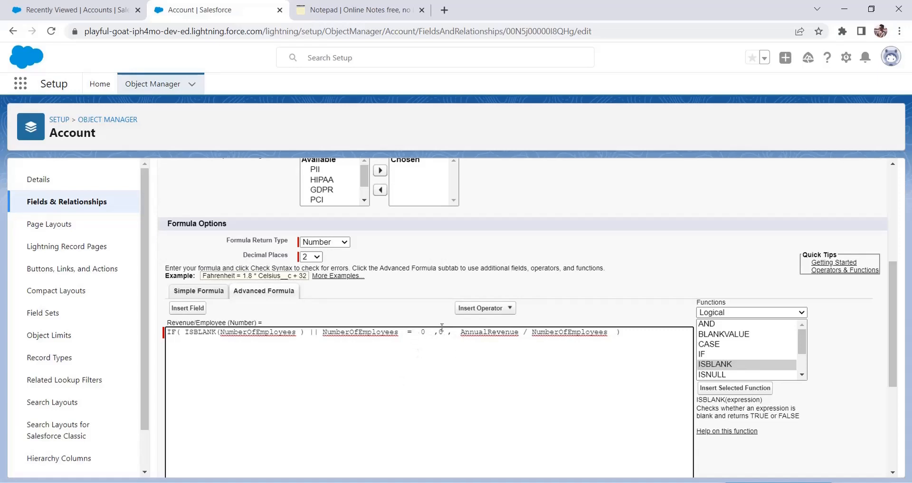
pyautogui.click(410, 333)
pyautogui.press('BackSpace')
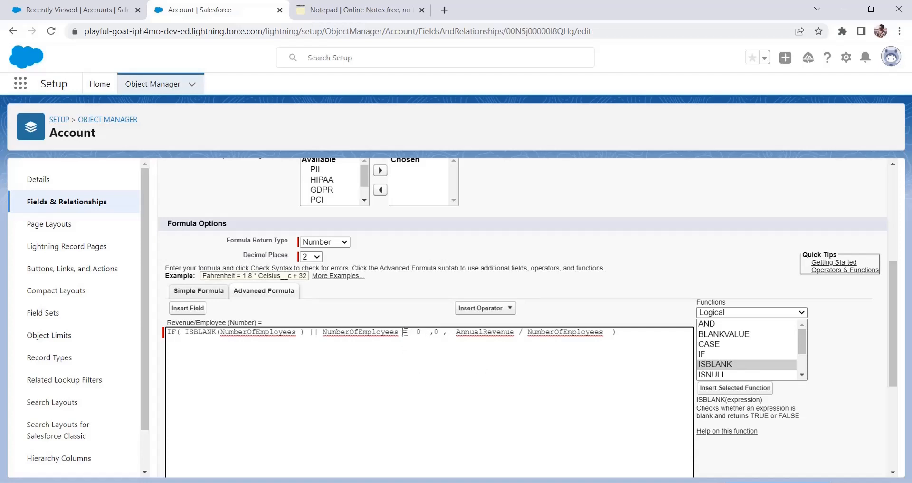
pyautogui.moveTo(404, 332); pyautogui.dragTo(411, 334)
pyautogui.click(424, 355)
# Check the formula's syntax and save the Revenue/Employee field
pyautogui.scroll(-4, 443, 383)
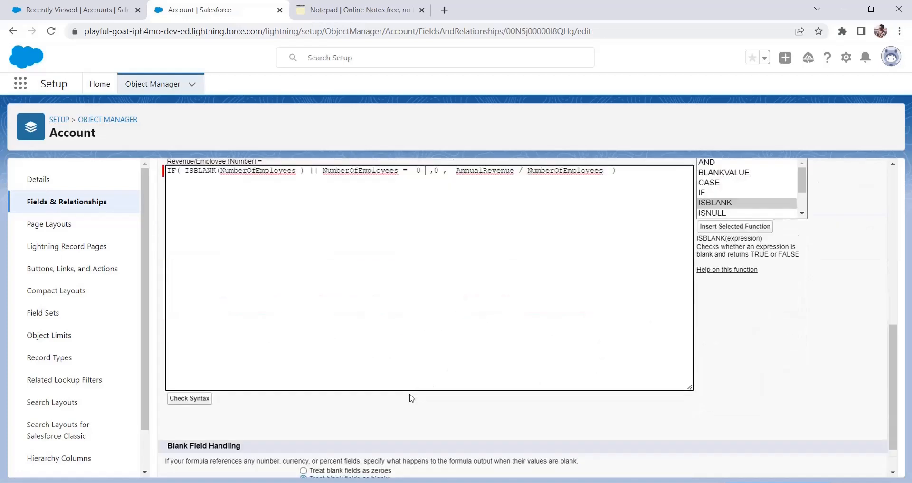
pyautogui.click(197, 382)
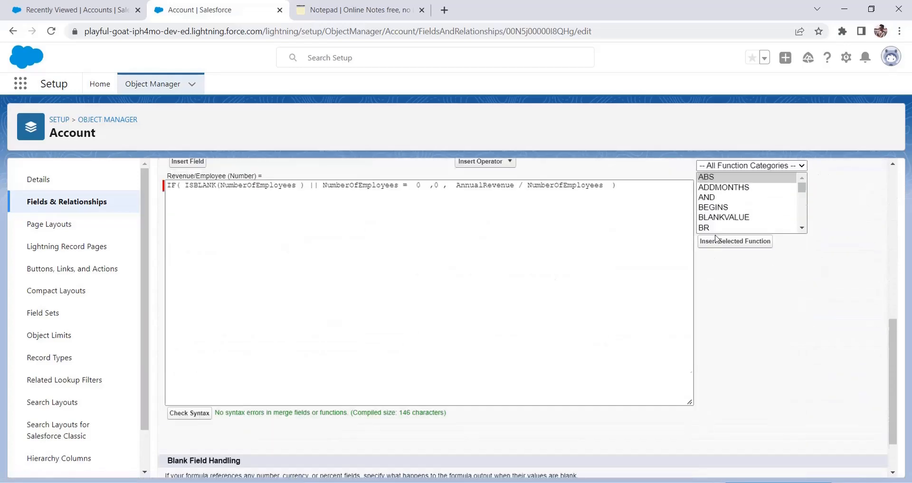
pyautogui.click(408, 211)
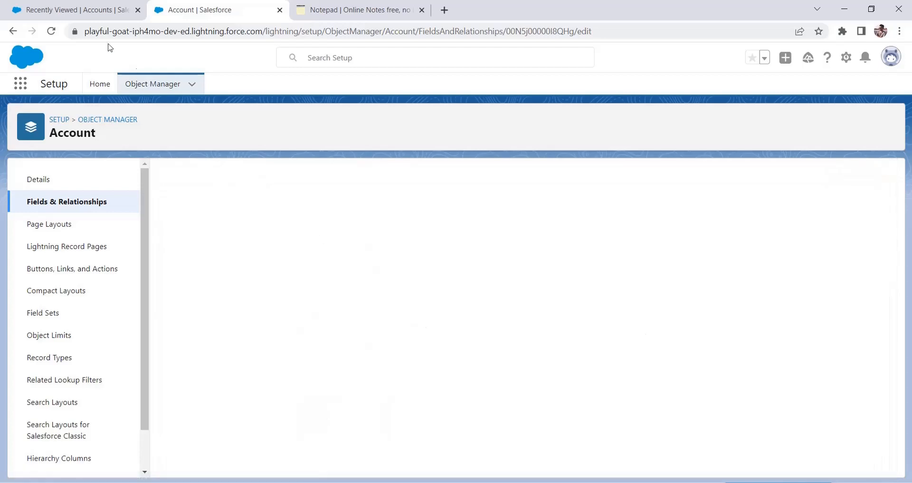
# Start a new account record in the Random app, name it SalesforceHunterTest and fill in its account number
pyautogui.click(70, 14)
pyautogui.click(241, 87)
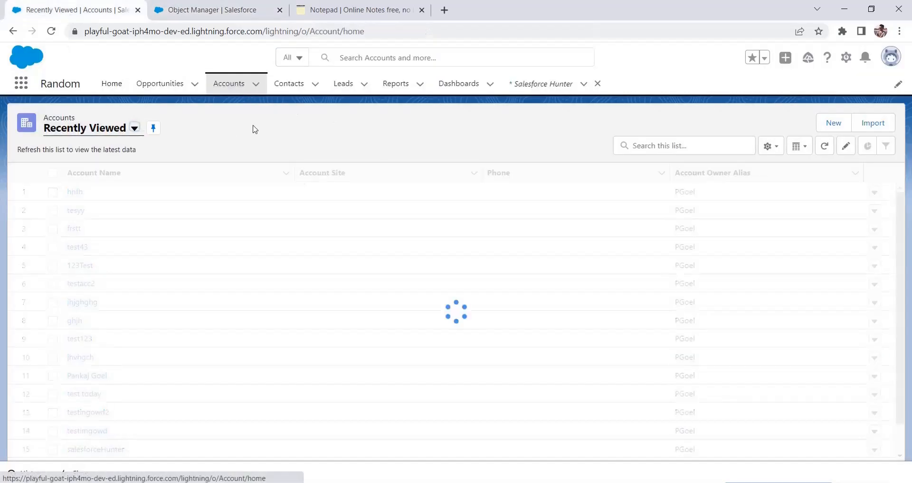
pyautogui.click(830, 124)
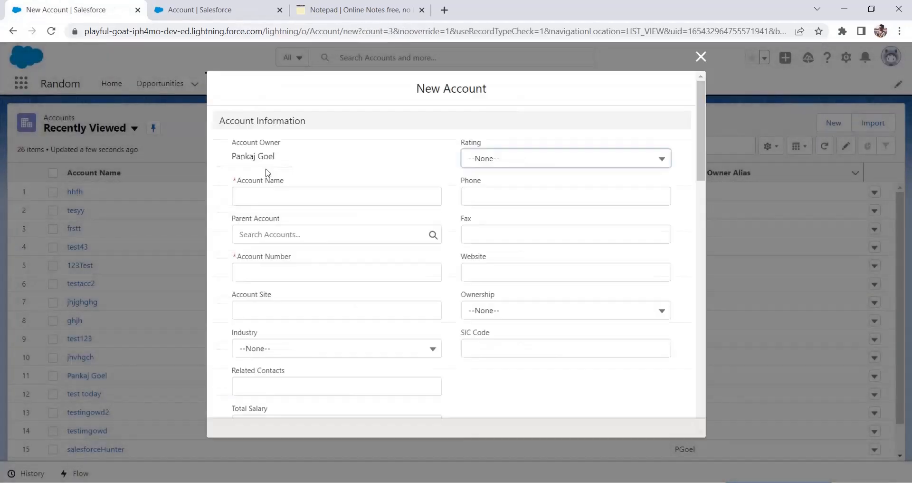
pyautogui.click(273, 196)
pyautogui.write('S')
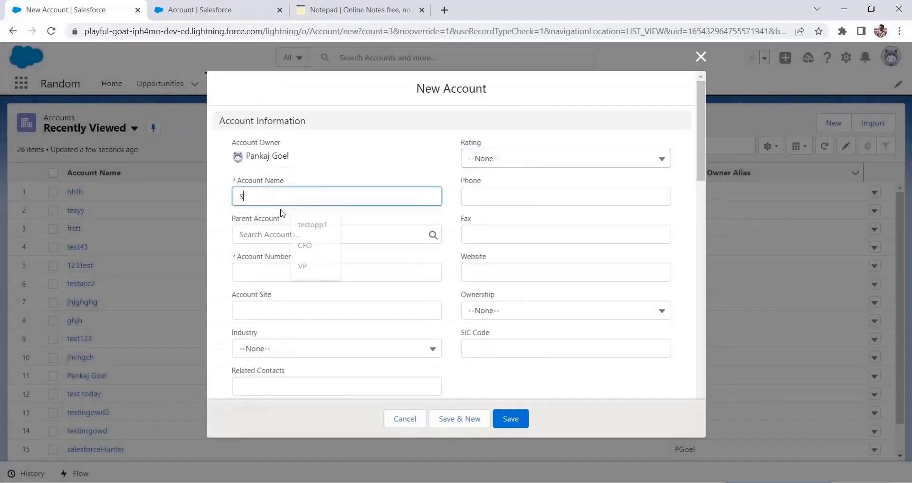
pyautogui.write('alesforce')
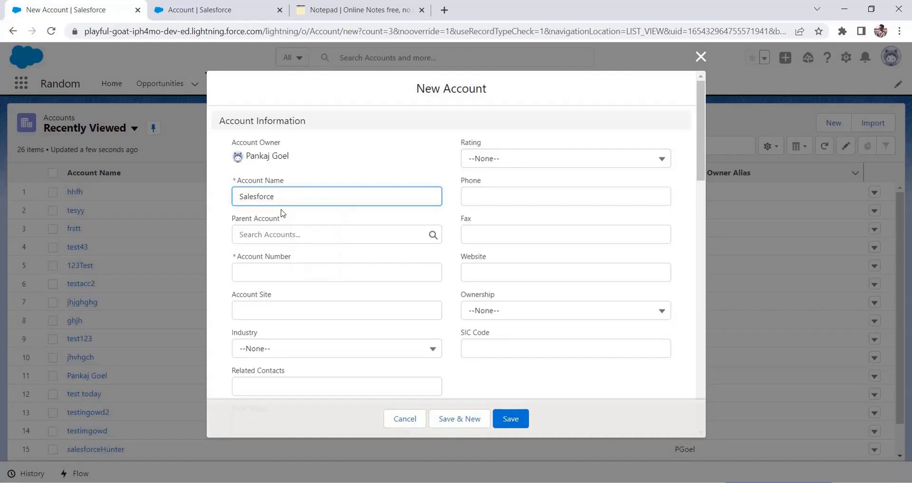
pyautogui.write('ZHHunterTest')
pyautogui.click(294, 276)
pyautogui.write('ffggggg')
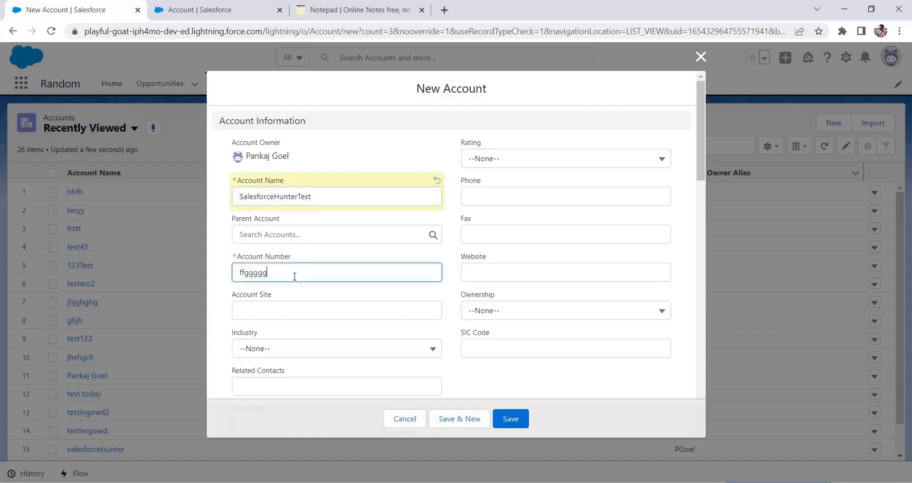
# Set the new account's Annual Revenue to 1000
pyautogui.scroll(-4, 352, 279)
pyautogui.scroll(-6, 346, 279)
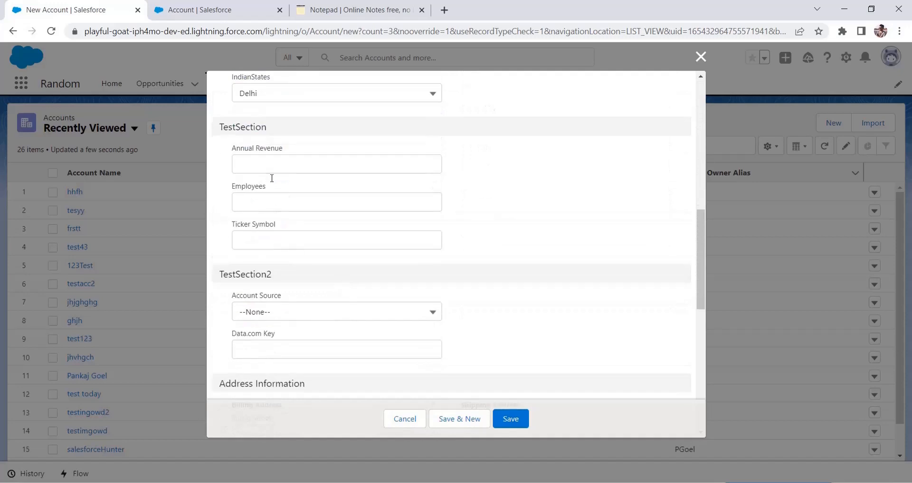
pyautogui.click(280, 164)
pyautogui.write('1000')
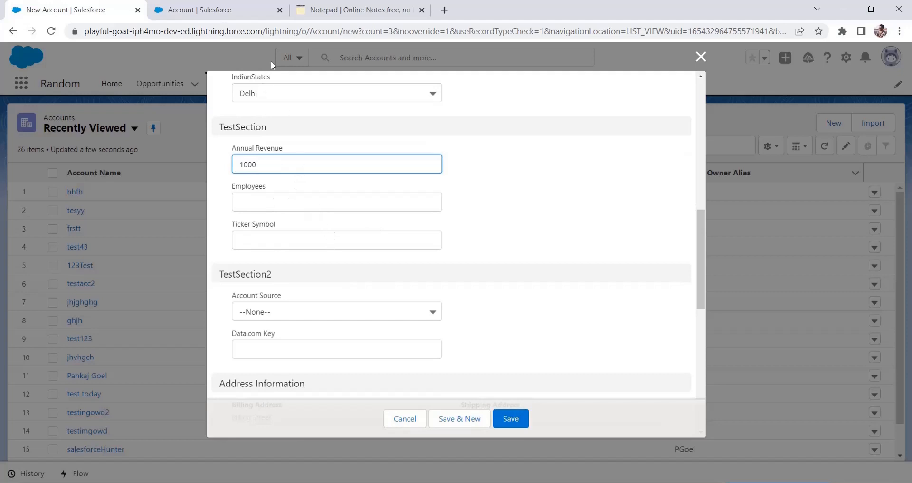
# Reopen the Revenue/Employee field definition for editing and save it with blank fields treated as blanks
pyautogui.click(222, 14)
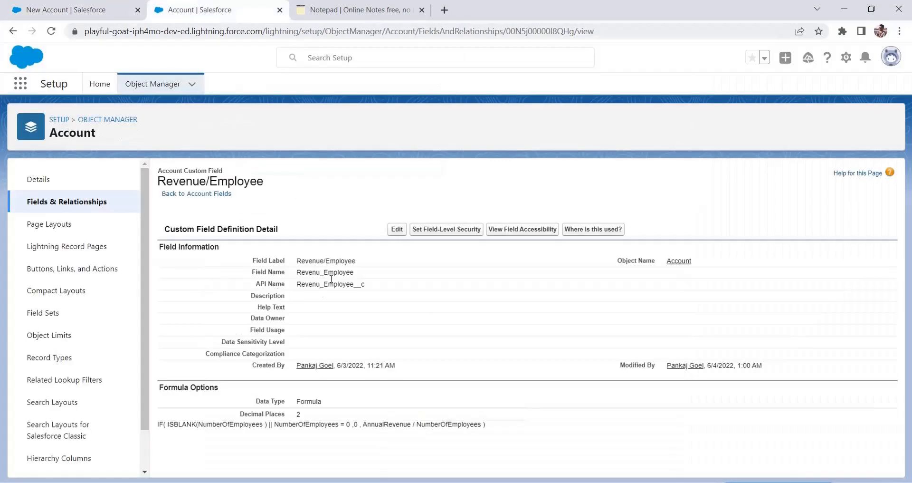
pyautogui.click(394, 230)
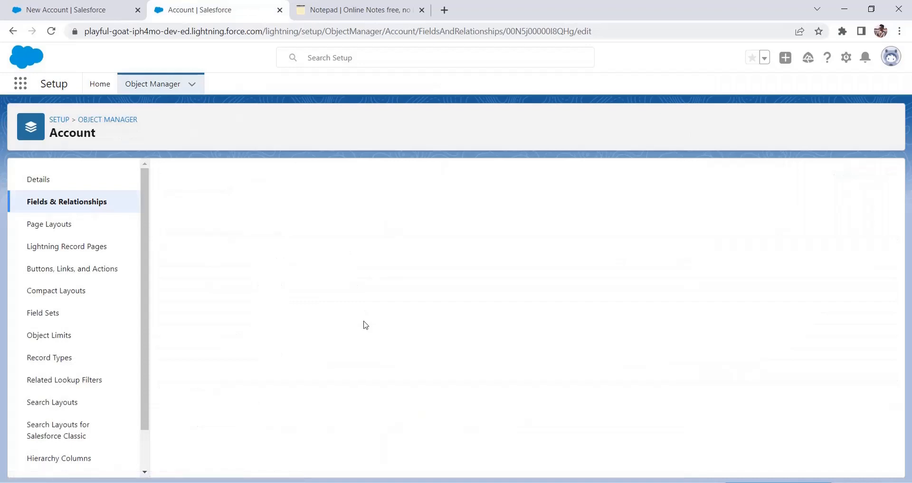
pyautogui.scroll(-15, 333, 370)
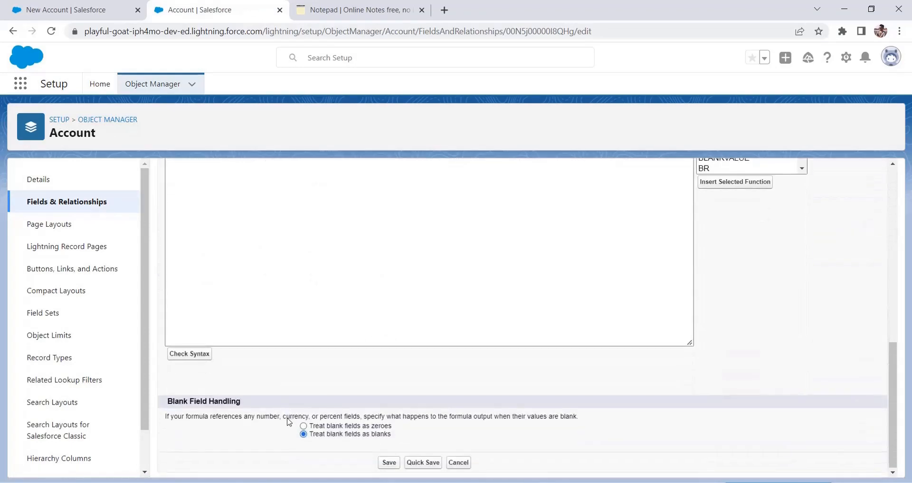
pyautogui.click(342, 426)
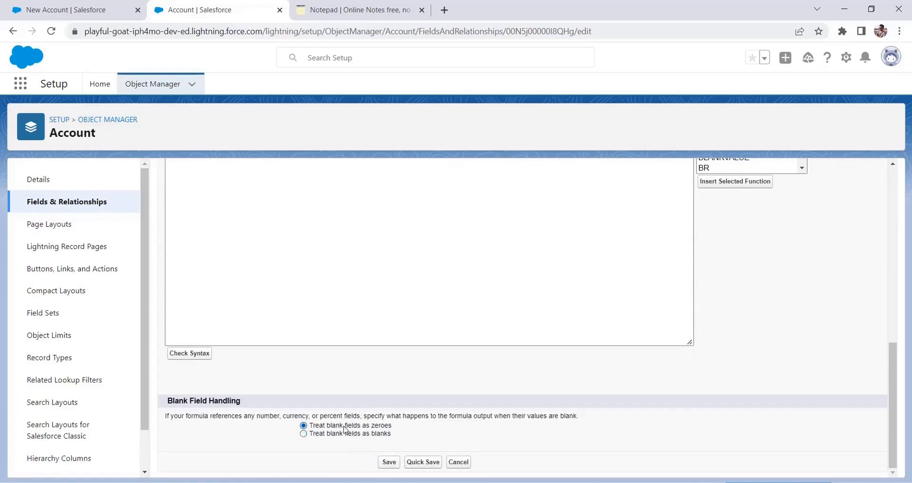
pyautogui.click(368, 434)
pyautogui.click(389, 461)
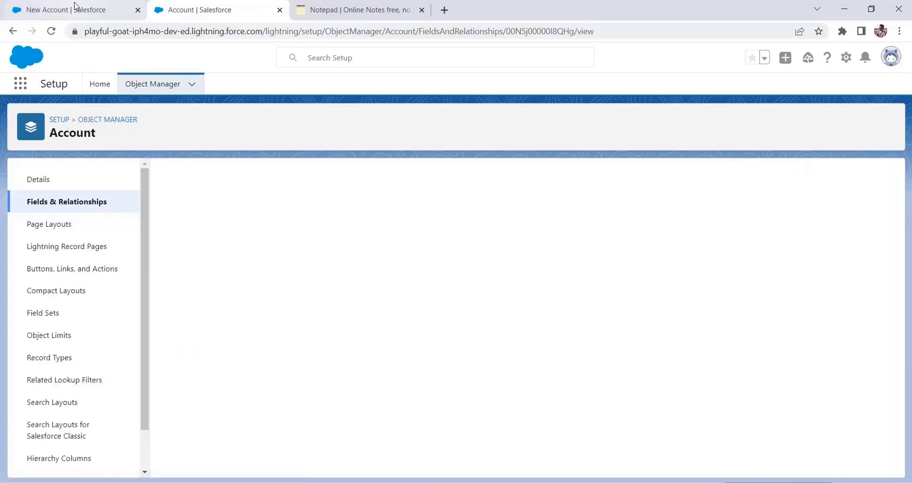
# Return to the unsaved new account form, keep its entries, leave Employees blank and save the account
pyautogui.click(75, 7)
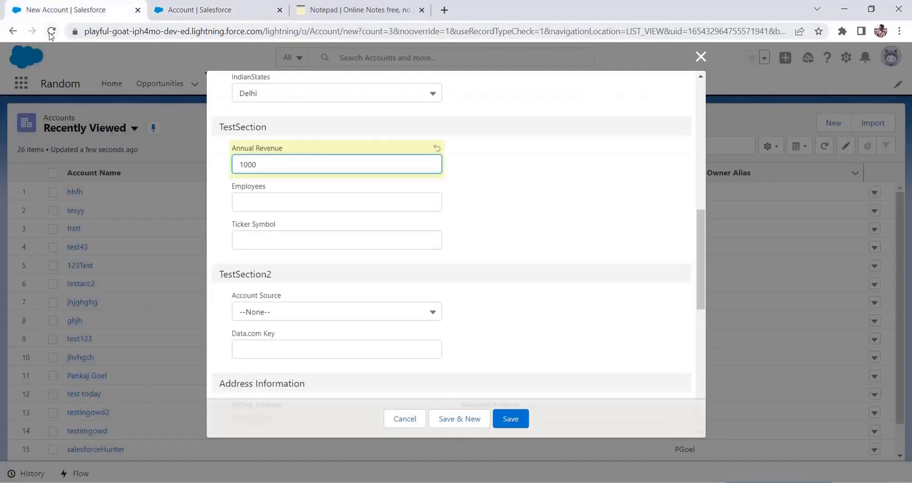
pyautogui.click(51, 32)
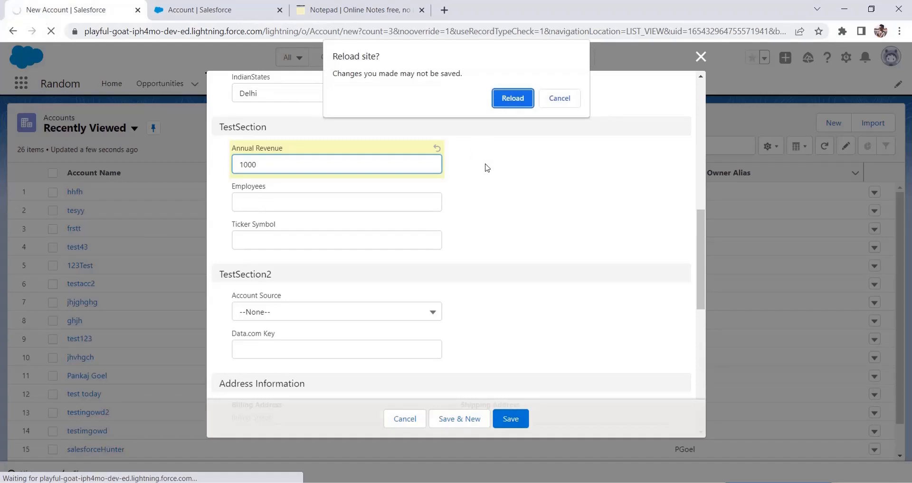
pyautogui.click(559, 98)
pyautogui.scroll(2, 323, 230)
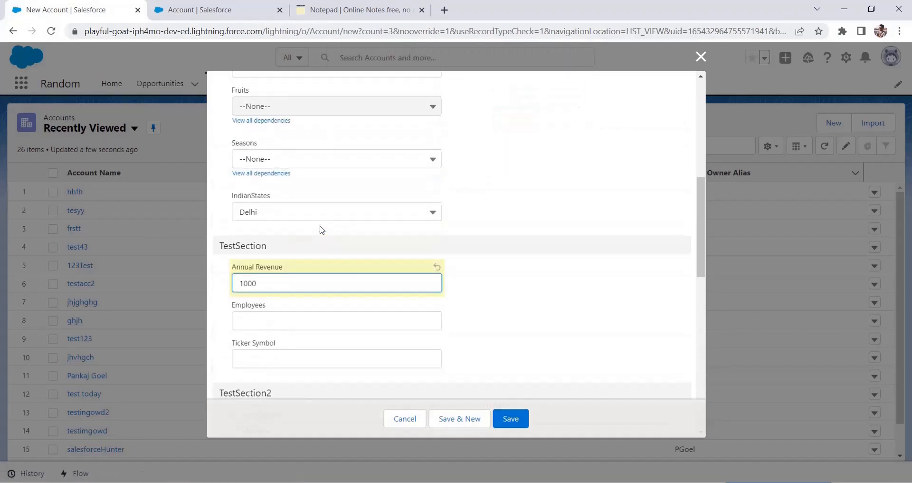
pyautogui.scroll(-2, 322, 230)
pyautogui.click(314, 205)
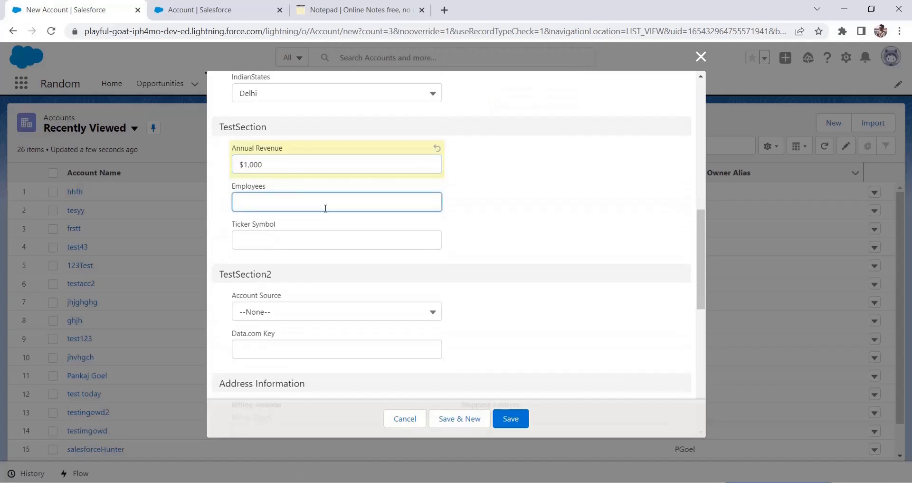
pyautogui.click(518, 418)
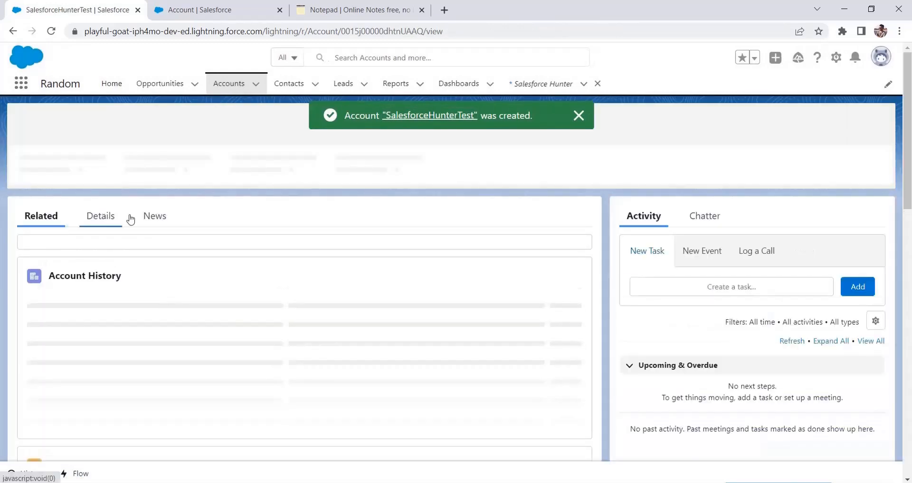
# Open the new account's details and check the Revenue/Employee value with Employees left blank
pyautogui.click(129, 216)
pyautogui.scroll(-8, 189, 320)
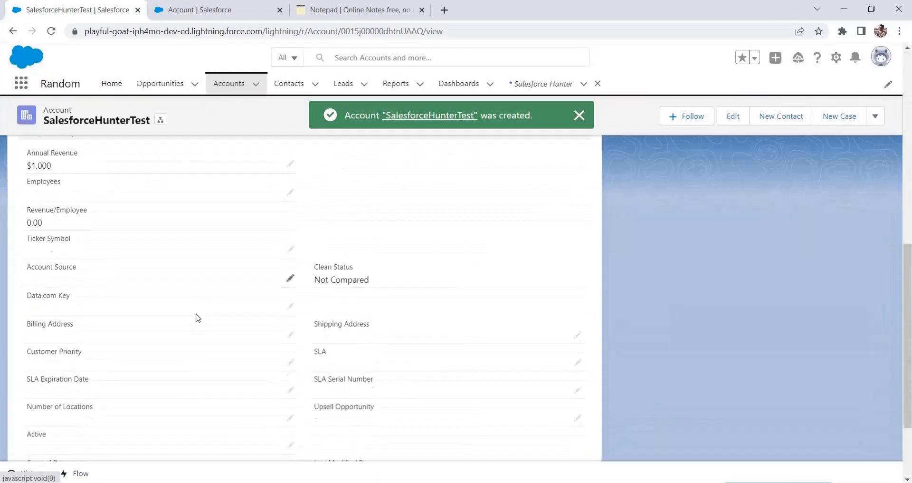
pyautogui.moveTo(71, 225); pyautogui.dragTo(18, 224)
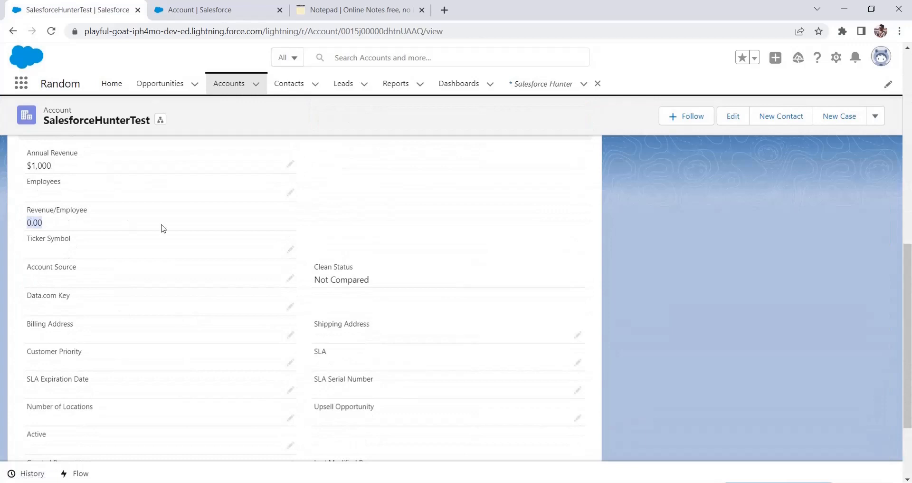
# Set the account's Employees to 2, save the record and check the recalculated Revenue/Employee value
pyautogui.scroll(1, 162, 228)
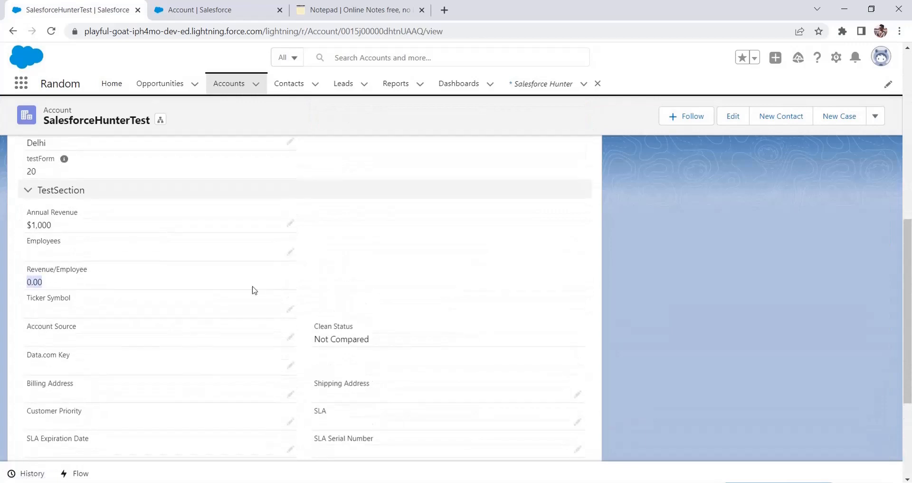
pyautogui.click(292, 254)
pyautogui.write('2')
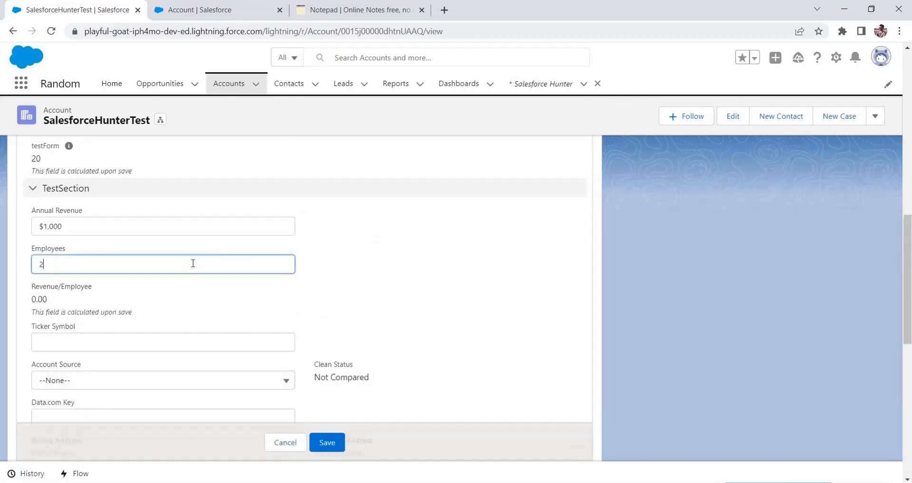
pyautogui.click(327, 442)
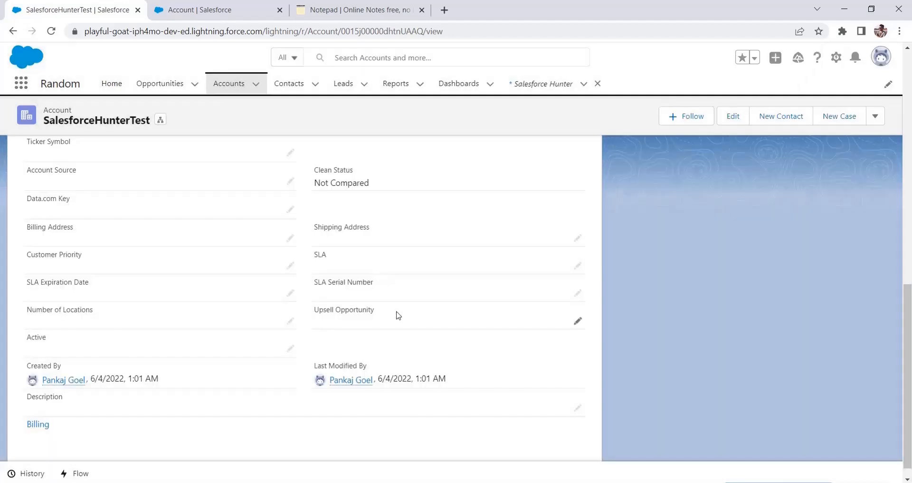
pyautogui.scroll(4, 120, 379)
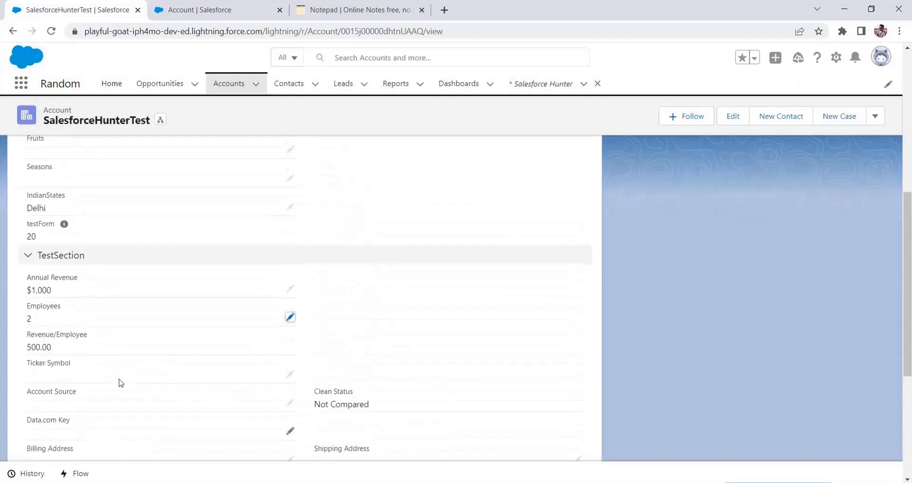
pyautogui.moveTo(76, 349); pyautogui.dragTo(26, 348)
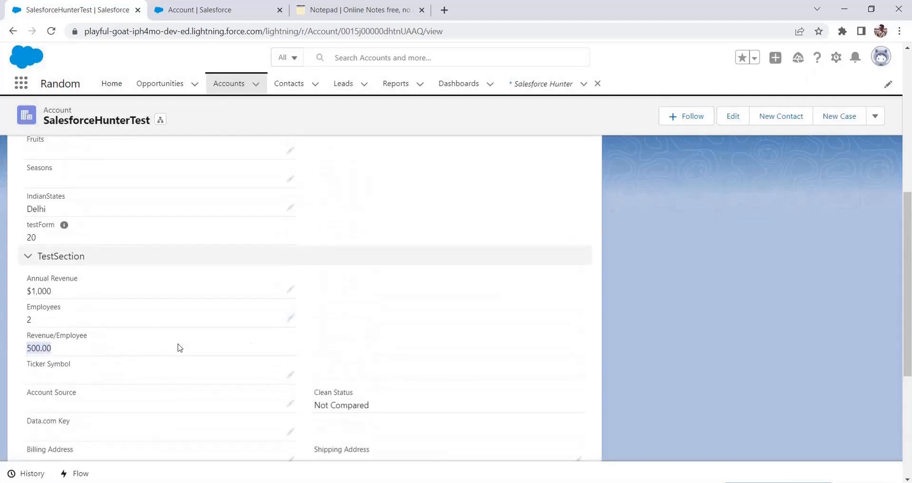
# Set the account's Employees to 0 and save the record
pyautogui.click(289, 318)
pyautogui.click(289, 317)
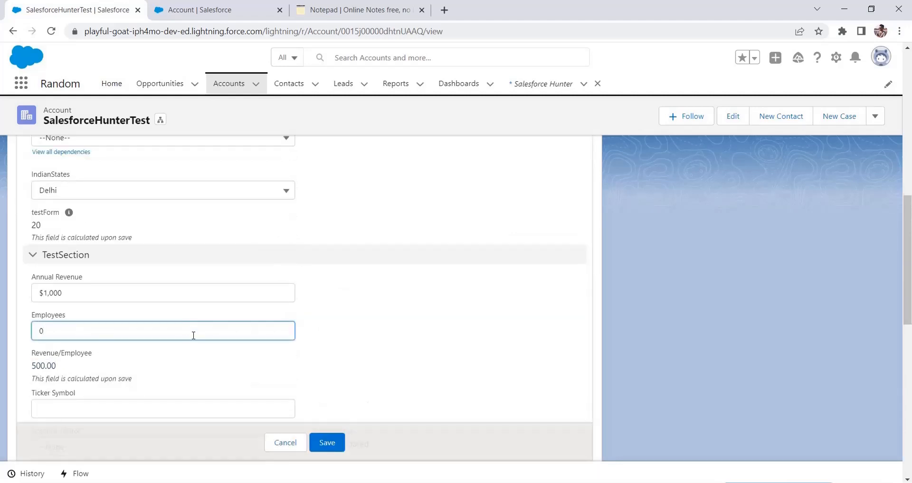
pyautogui.click(327, 442)
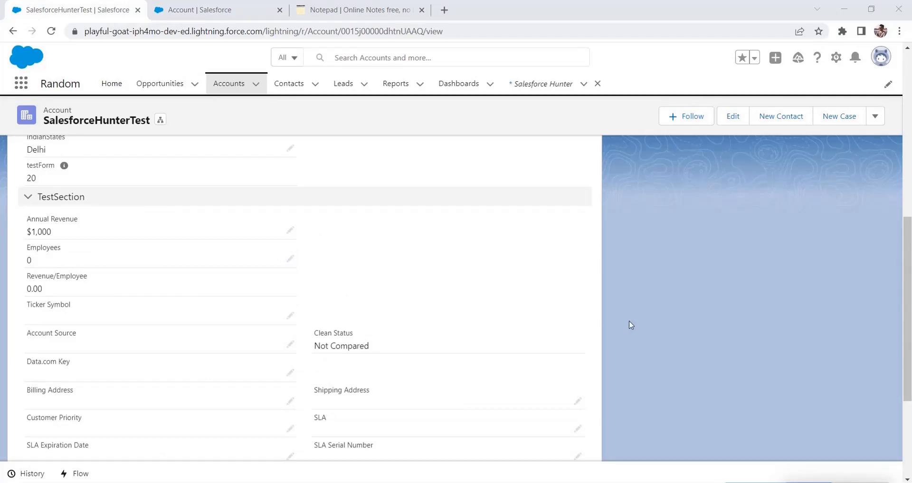
# Edit the Revenue/Employee field in Setup and strip the IF wrapper, leaving only AnnualRevenue / NumberOfEmployees as the formula
pyautogui.click(232, 11)
pyautogui.click(403, 230)
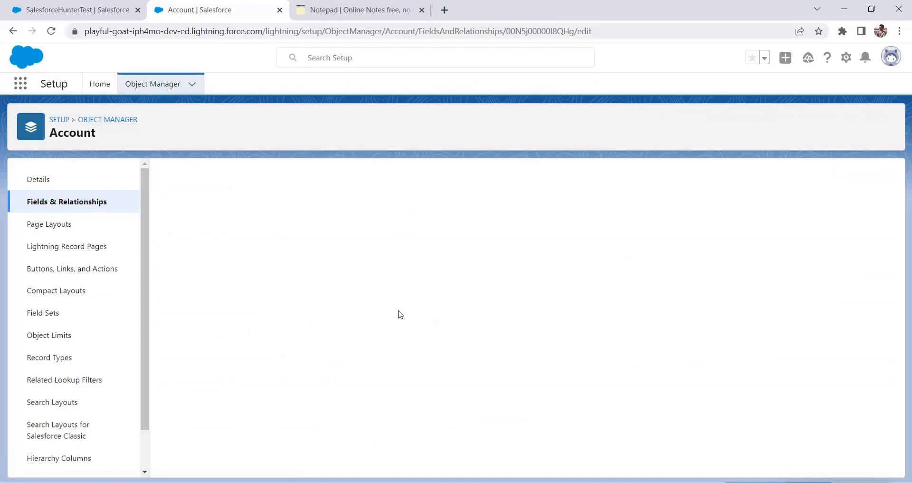
pyautogui.scroll(-6, 400, 314)
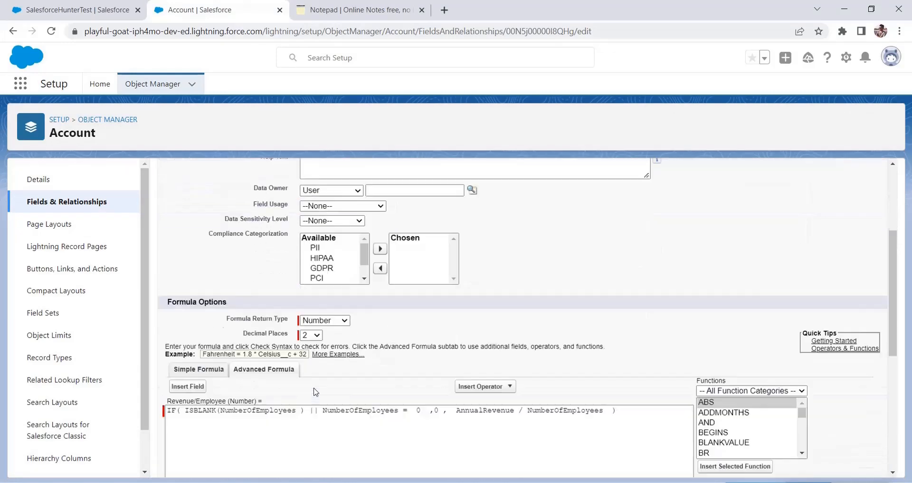
pyautogui.scroll(-4, 315, 385)
pyautogui.scroll(1, 278, 361)
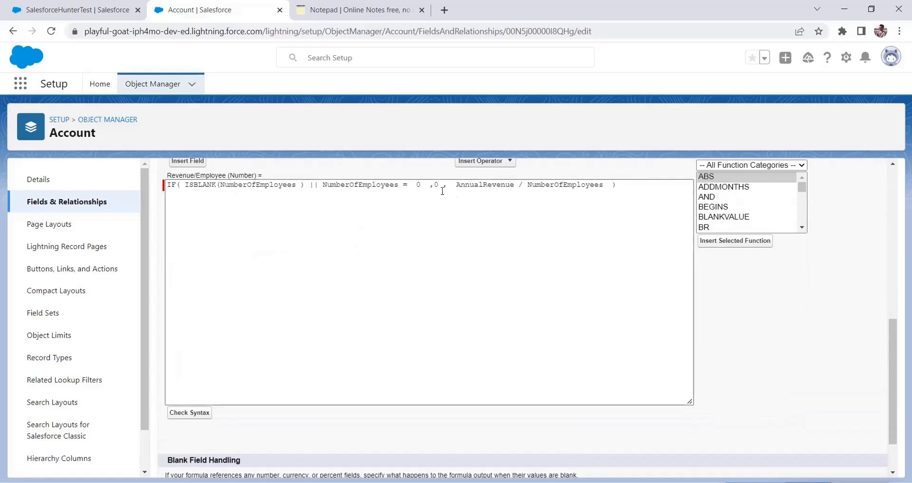
pyautogui.moveTo(446, 185); pyautogui.dragTo(166, 196)
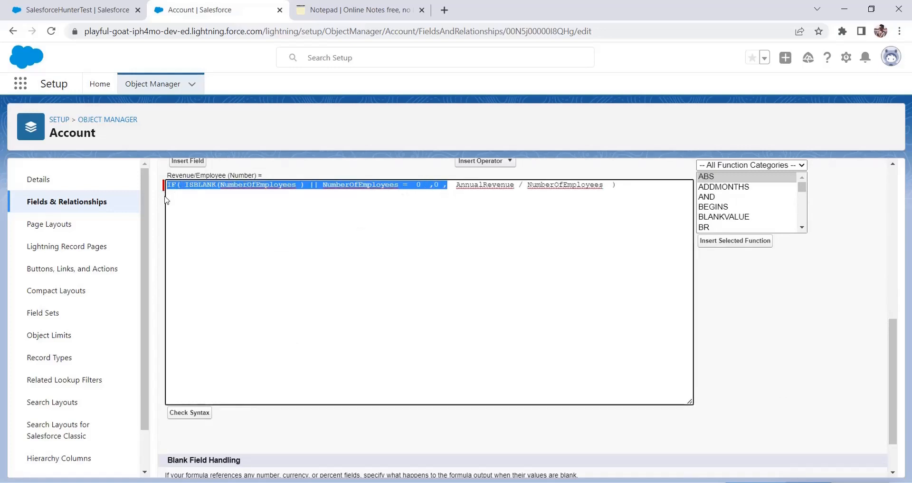
pyautogui.press('BackSpace')
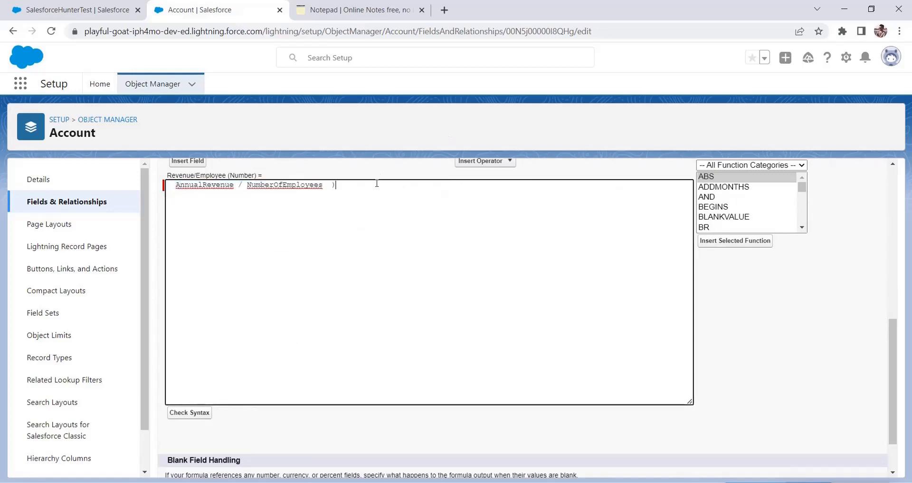
# Set the formula's blank field handling to treat blank fields as zeroes and save the Revenue/Employee field
pyautogui.scroll(-2, 239, 416)
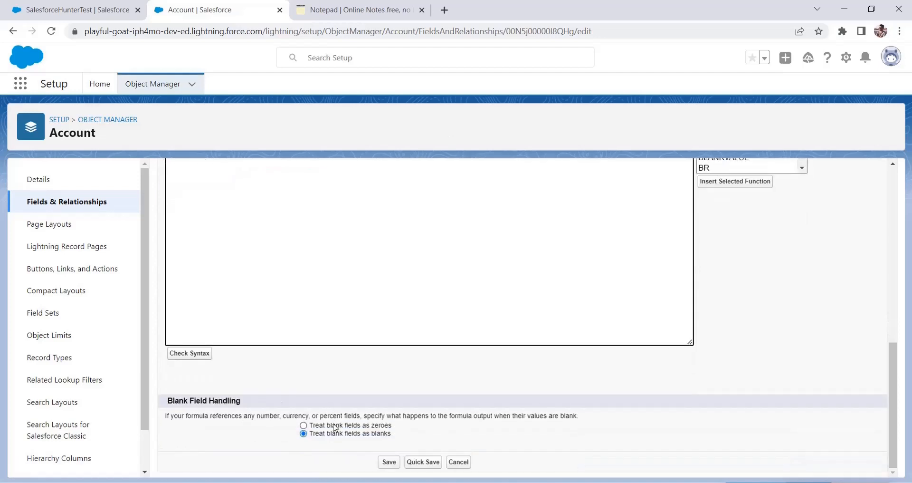
pyautogui.click(367, 426)
pyautogui.scroll(5, 354, 414)
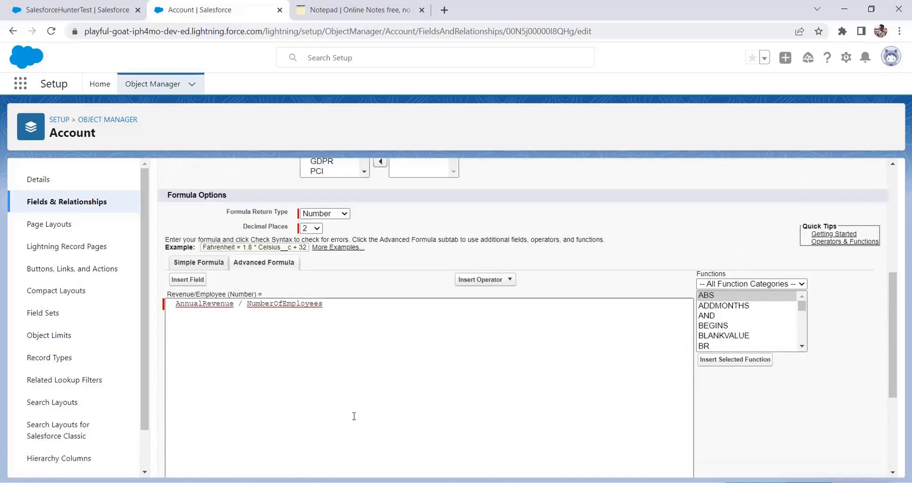
pyautogui.scroll(-4, 355, 414)
pyautogui.scroll(-1, 351, 412)
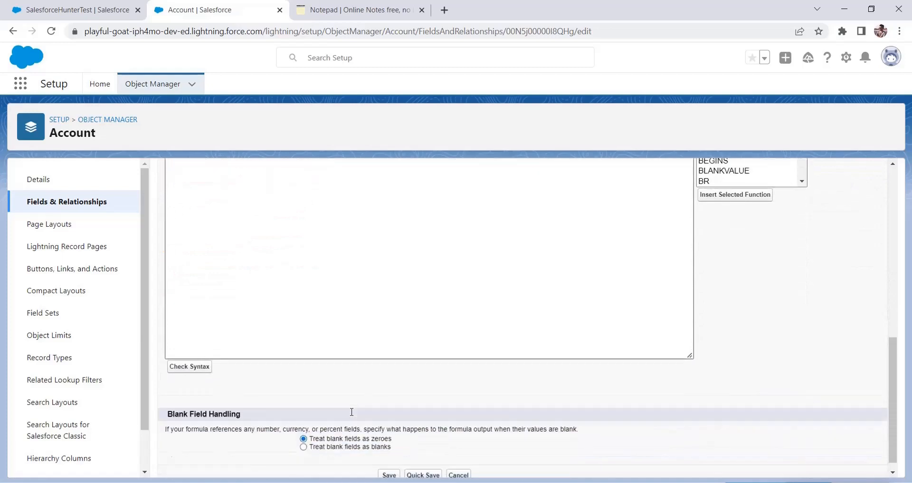
pyautogui.scroll(4, 352, 412)
pyautogui.scroll(-4, 429, 354)
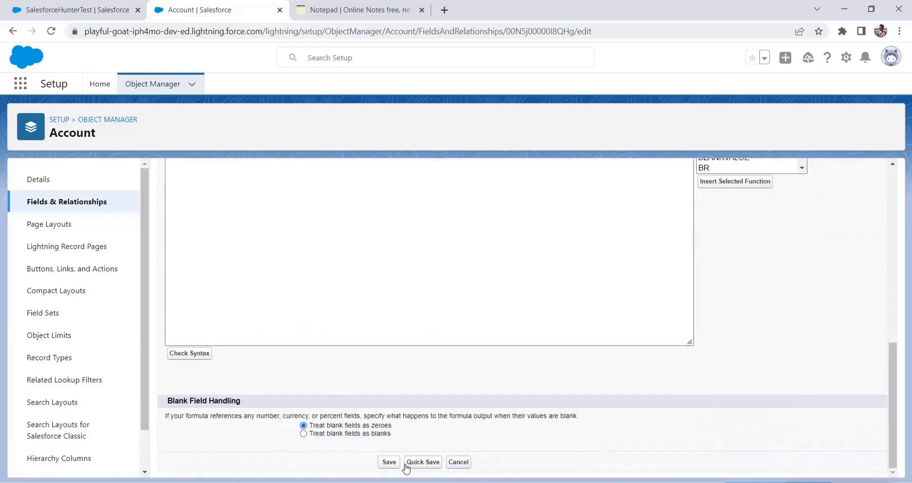
pyautogui.click(396, 464)
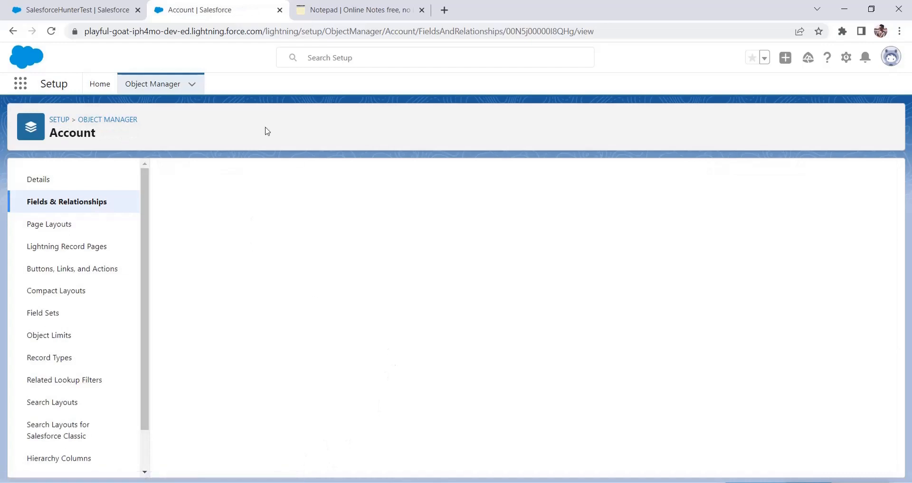
# Reload the SalesforceHunterTest account and check Revenue/Employee in its details with the simplified formula
pyautogui.click(76, 9)
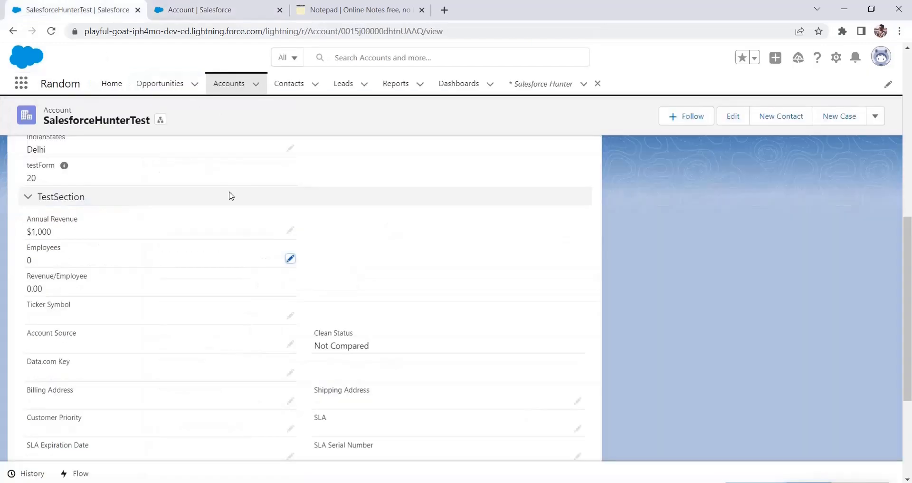
pyautogui.click(51, 31)
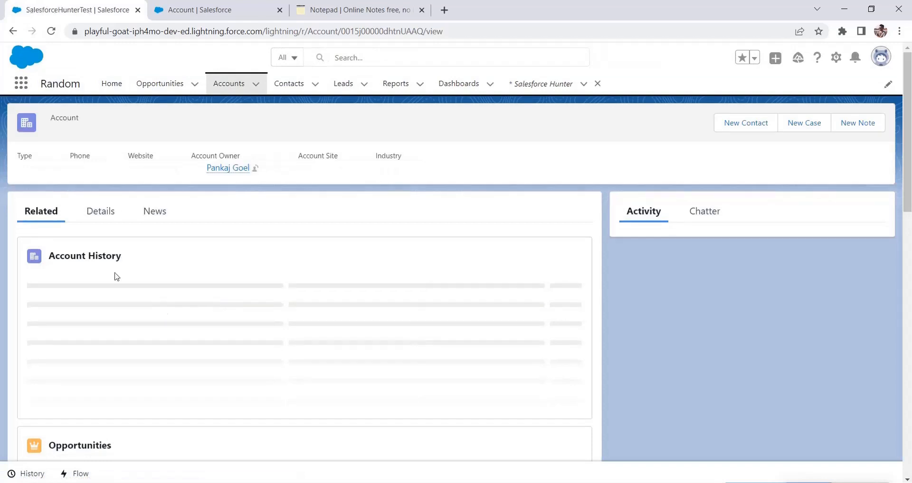
pyautogui.click(97, 213)
pyautogui.scroll(-10, 173, 359)
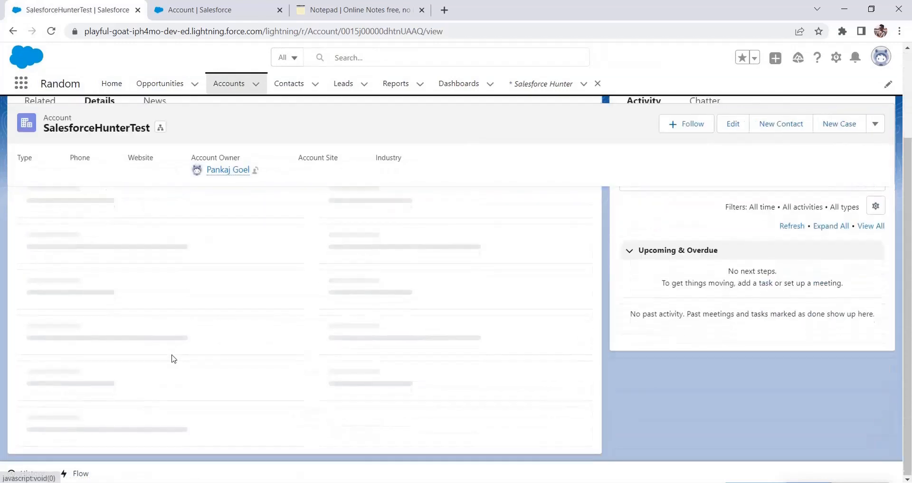
pyautogui.moveTo(77, 354); pyautogui.dragTo(198, 336)
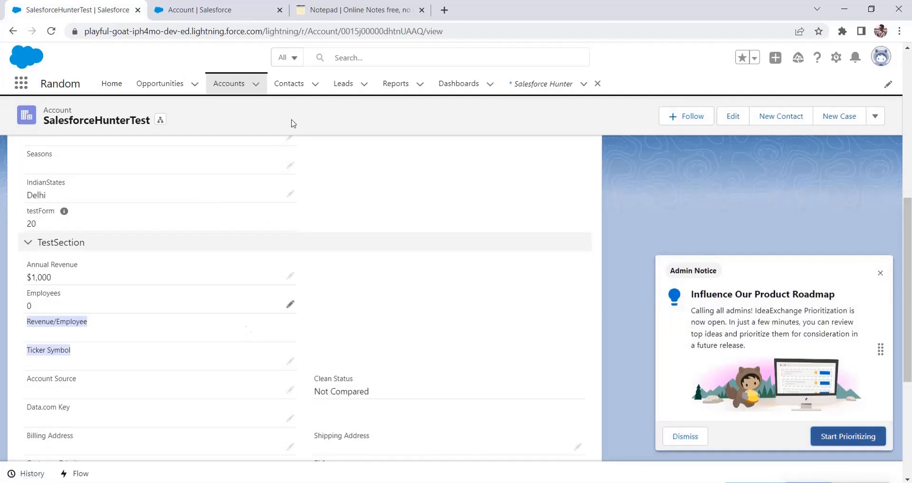
pyautogui.scroll(2, 357, 234)
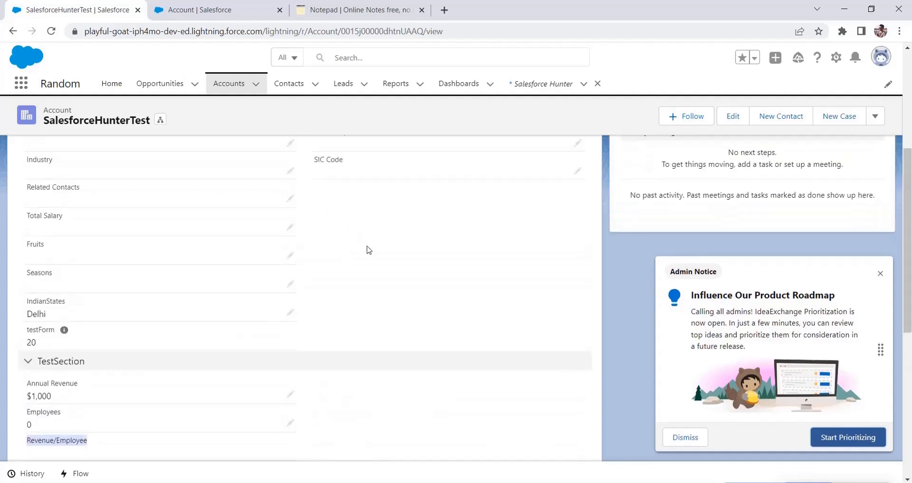
pyautogui.scroll(2, 391, 290)
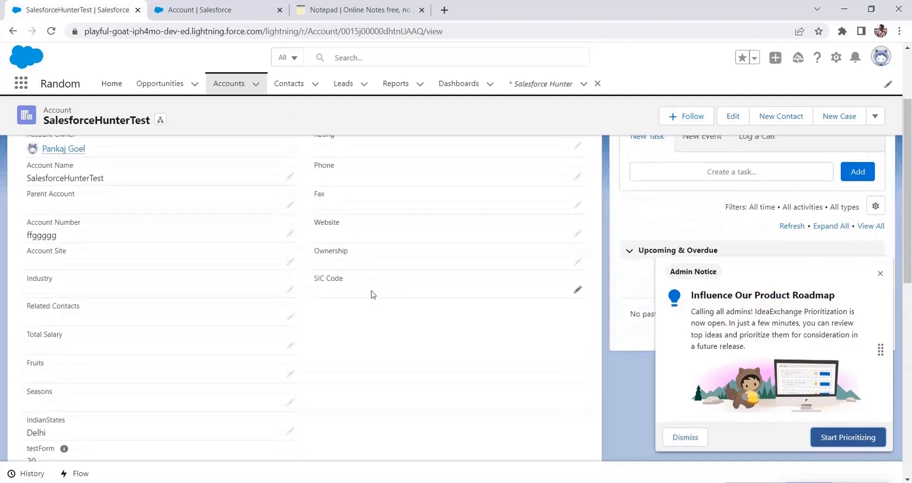